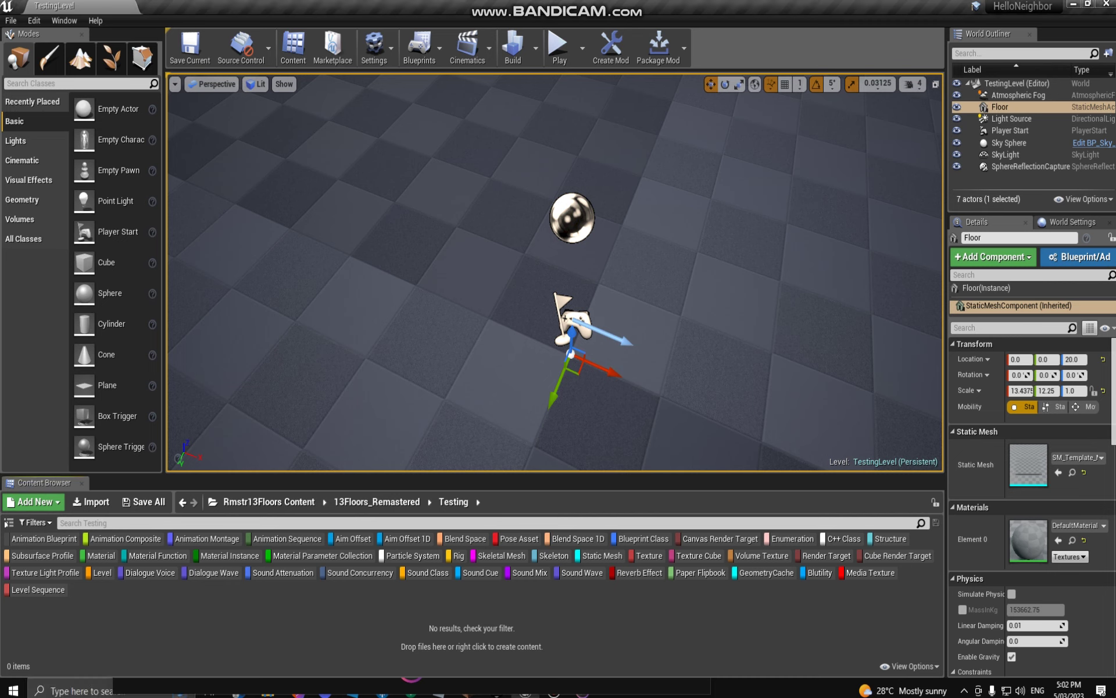
Step: Bring the open Media Player window to the front, close it, and return to the level viewport
{"action": "right_click_drag", "start_coordinate": [555, 272], "coordinate": [410, 268]}
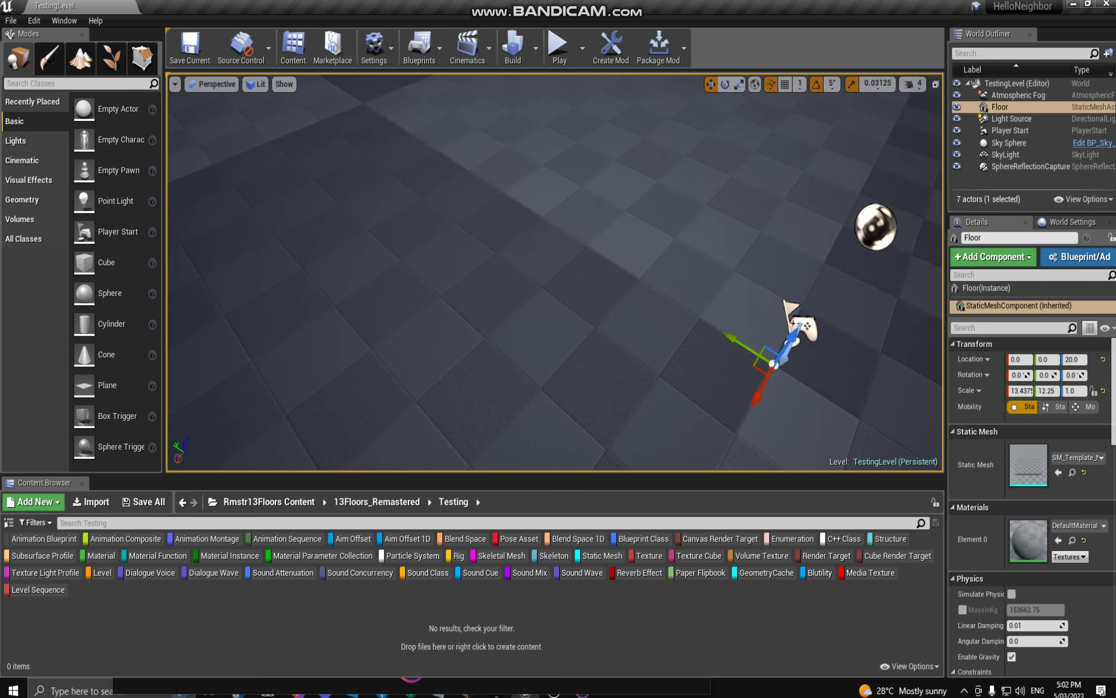
{"action": "key", "text": "alt+Tab"}
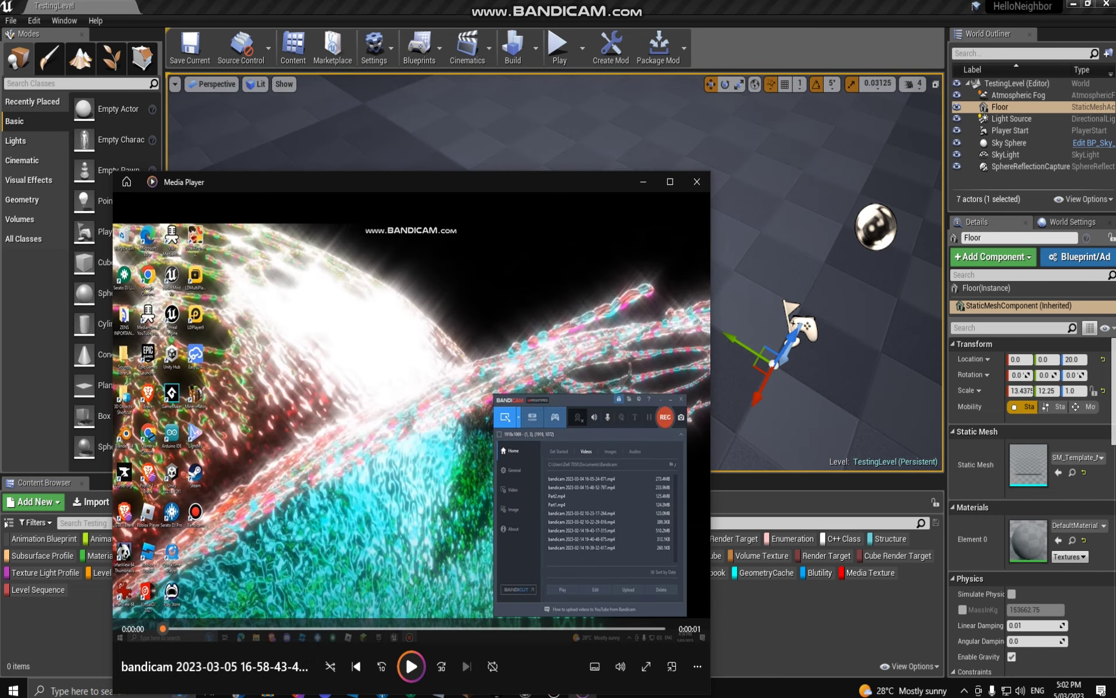
{"action": "left_click_drag", "start_coordinate": [519, 182], "coordinate": [592, 68]}
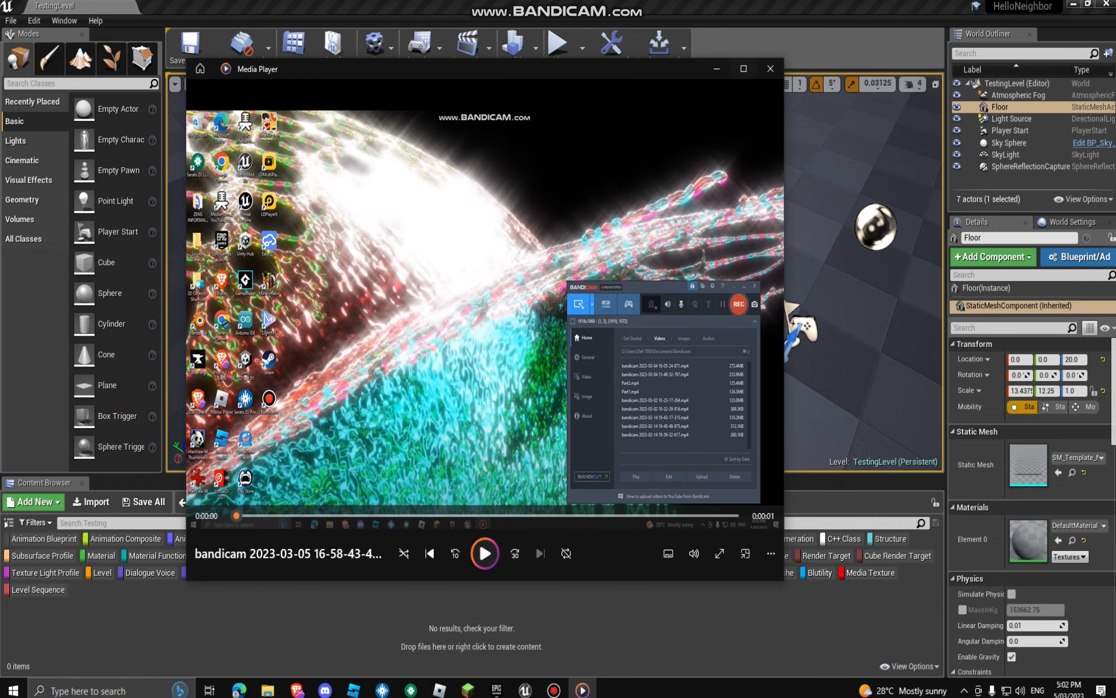
{"action": "left_click", "coordinate": [770, 68]}
{"action": "right_click_drag", "start_coordinate": [582, 244], "coordinate": [691, 233]}
{"action": "key", "text": "w"}
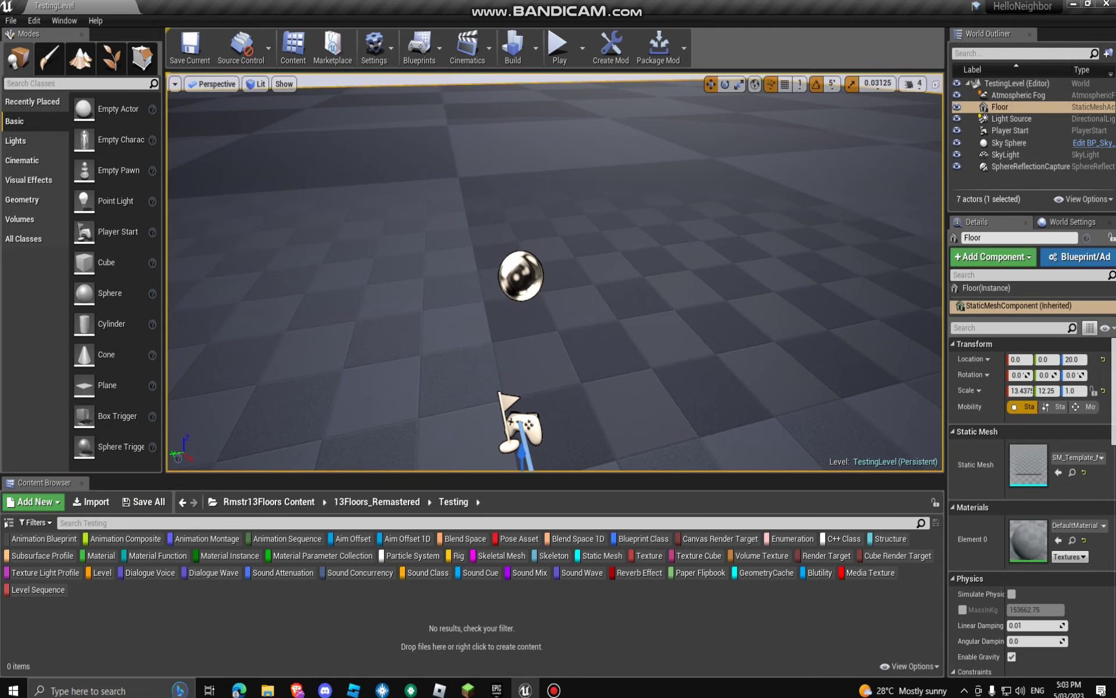
Step: Switch the Content Browser from the Testing folder to the root Content folder
{"action": "left_click", "coordinate": [213, 501]}
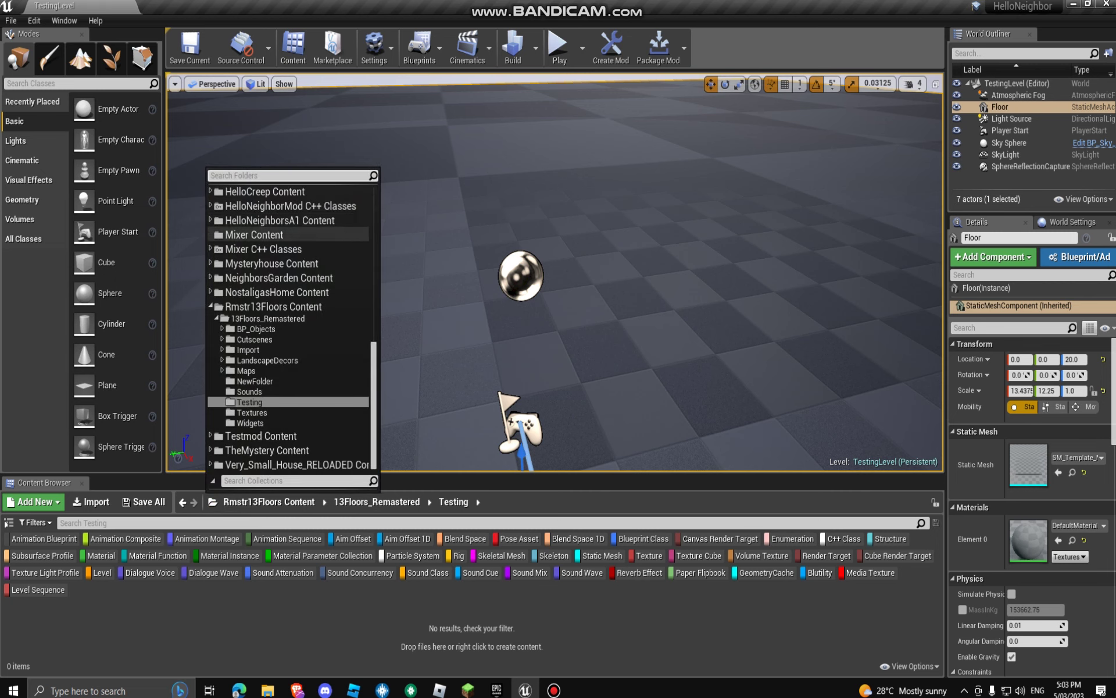
{"action": "scroll", "coordinate": [291, 325], "scroll_direction": "up", "scroll_amount": 15}
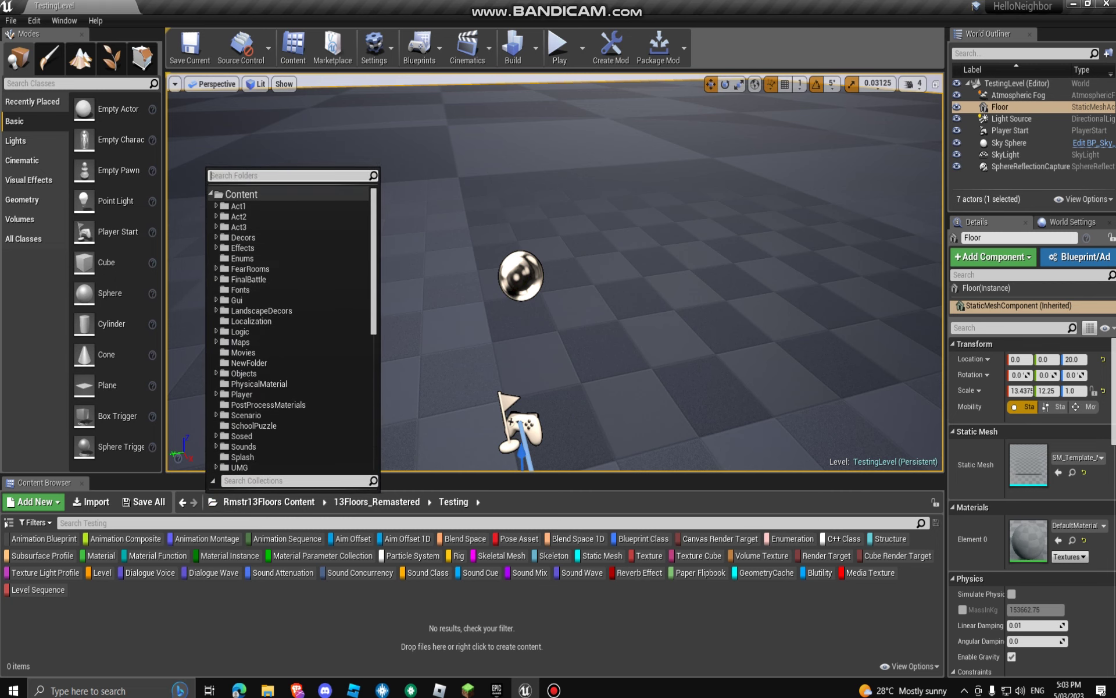
{"action": "left_click", "coordinate": [242, 194]}
{"action": "right_click_drag", "start_coordinate": [523, 262], "coordinate": [523, 305]}
Step: Search the project content for bp_door
{"action": "left_click", "coordinate": [104, 523]}
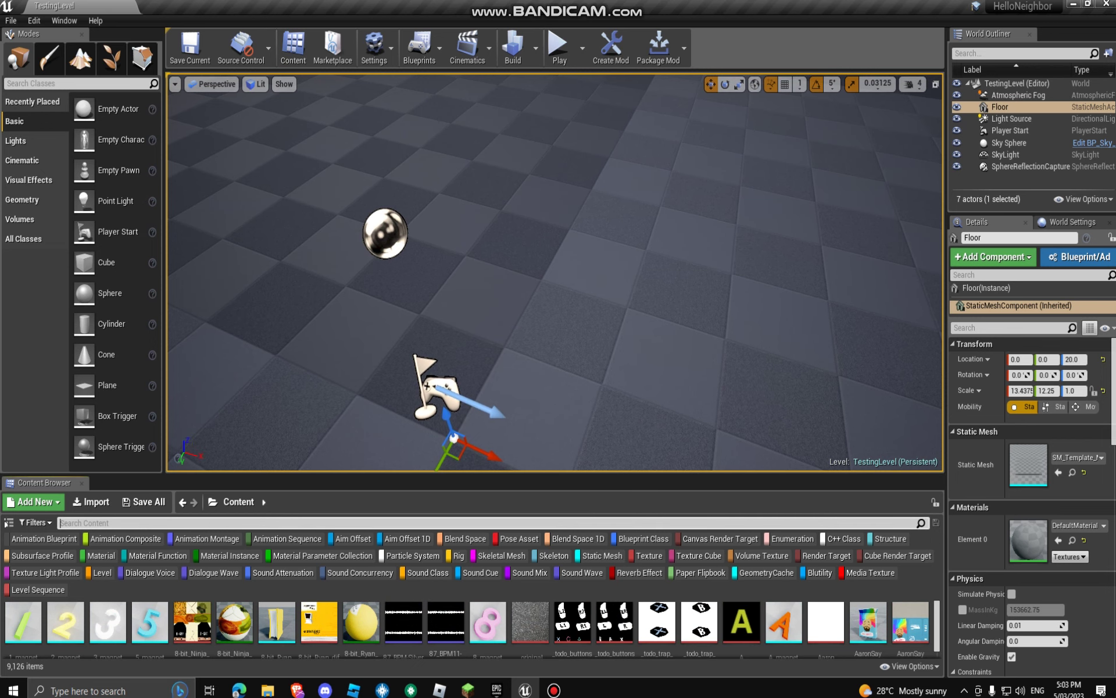
{"action": "type", "text": "door"}
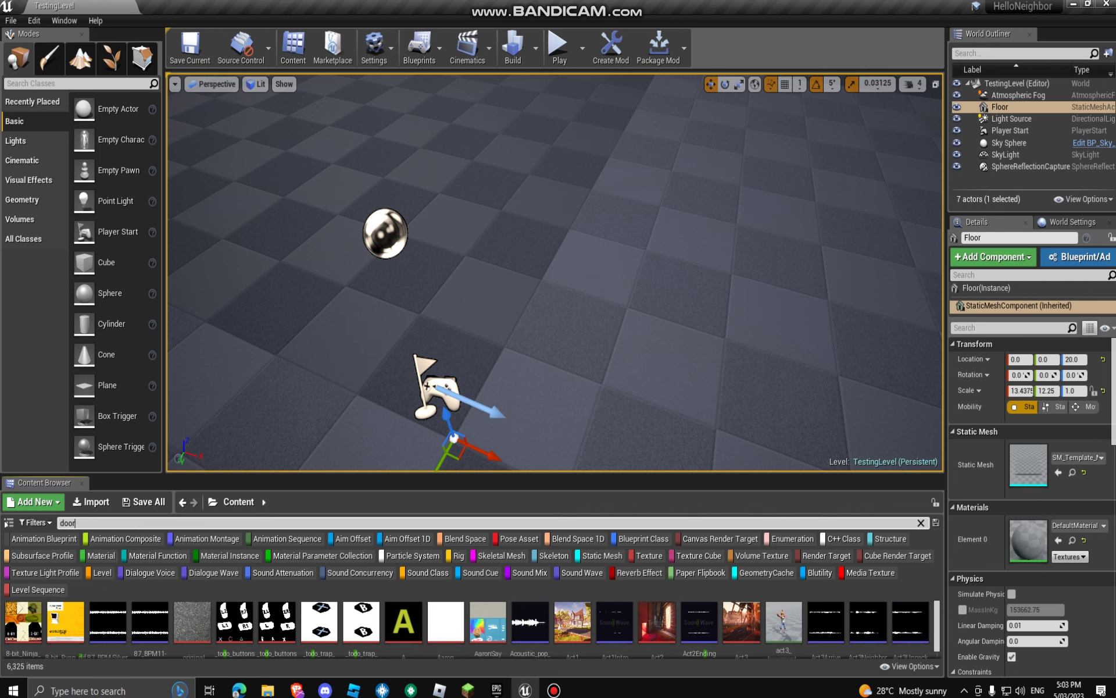
{"action": "key", "text": "BackSpace"}
{"action": "key", "text": "BackSpace"}
{"action": "key", "text": "BackSpace"}
{"action": "key", "text": "BackSpace"}
{"action": "type", "text": "bp_door"}
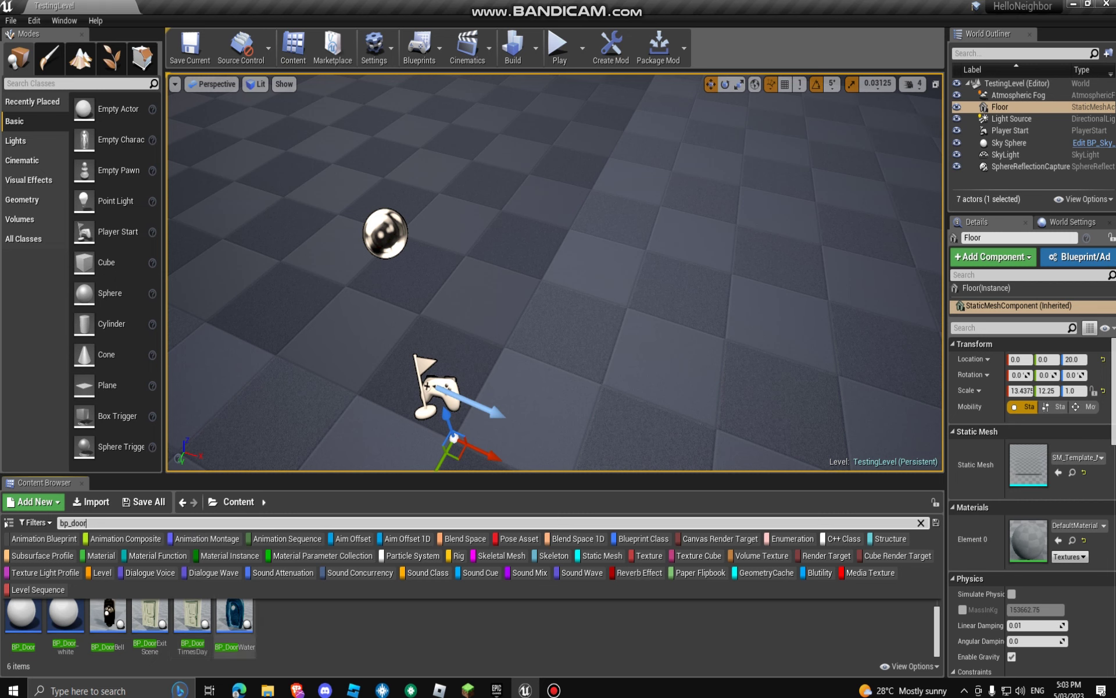
Step: Inspect the class defaults of BP_Door, then try it in the level and delete it
{"action": "double_click", "coordinate": [19, 615]}
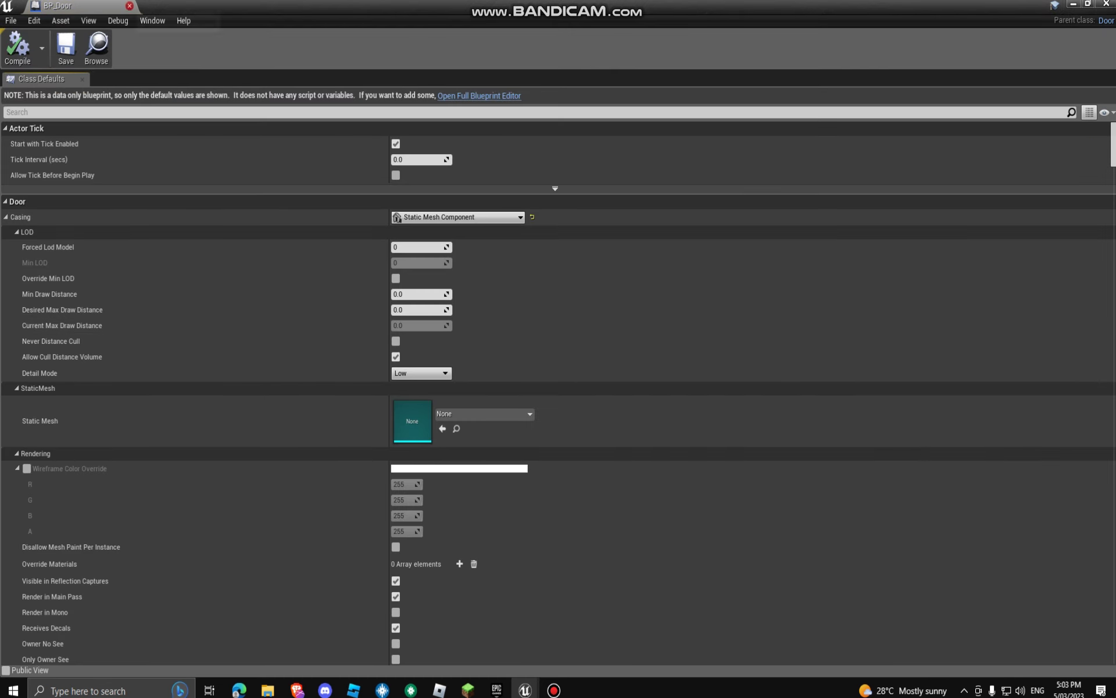
{"action": "left_click", "coordinate": [129, 6]}
{"action": "left_click_drag", "start_coordinate": [22, 615], "coordinate": [561, 291]}
{"action": "key", "text": "Delete"}
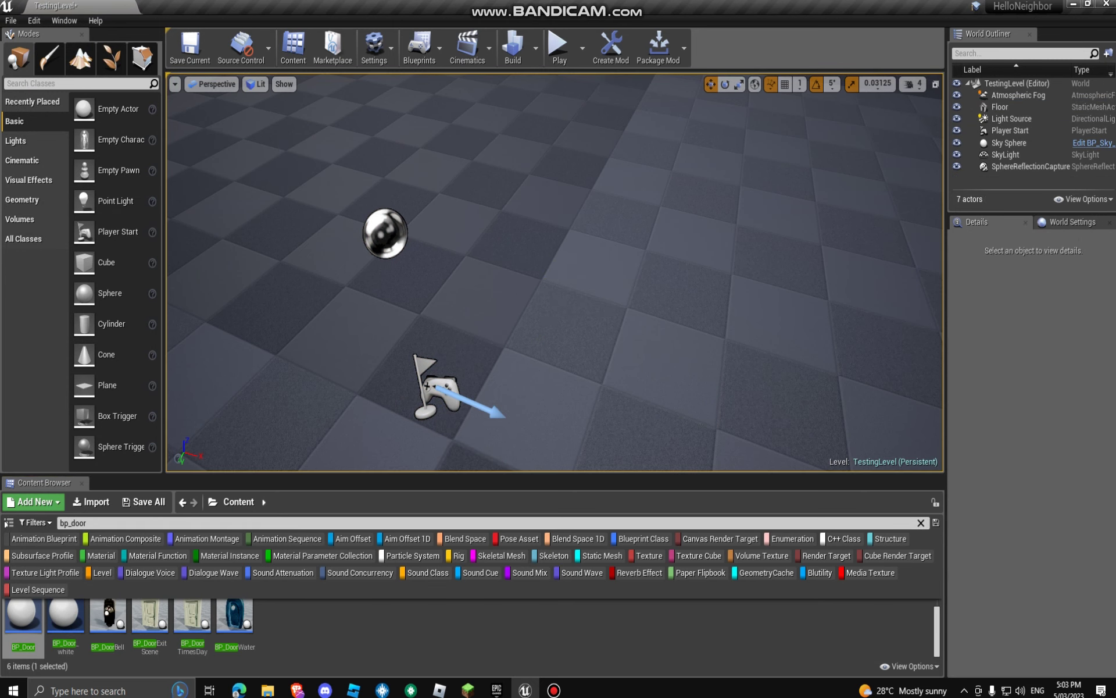
Step: Try BP_DoorTimesDay in the level, review its day mode options, and delete the door
{"action": "left_click_drag", "start_coordinate": [192, 616], "coordinate": [611, 82]}
{"action": "mouse_move", "coordinate": [611, 83]}
{"action": "right_mouse_down"}
{"action": "mouse_move", "coordinate": [630, 76]}
{"action": "mouse_move", "coordinate": [627, 85]}
{"action": "right_mouse_up"}
{"action": "key", "text": "w"}
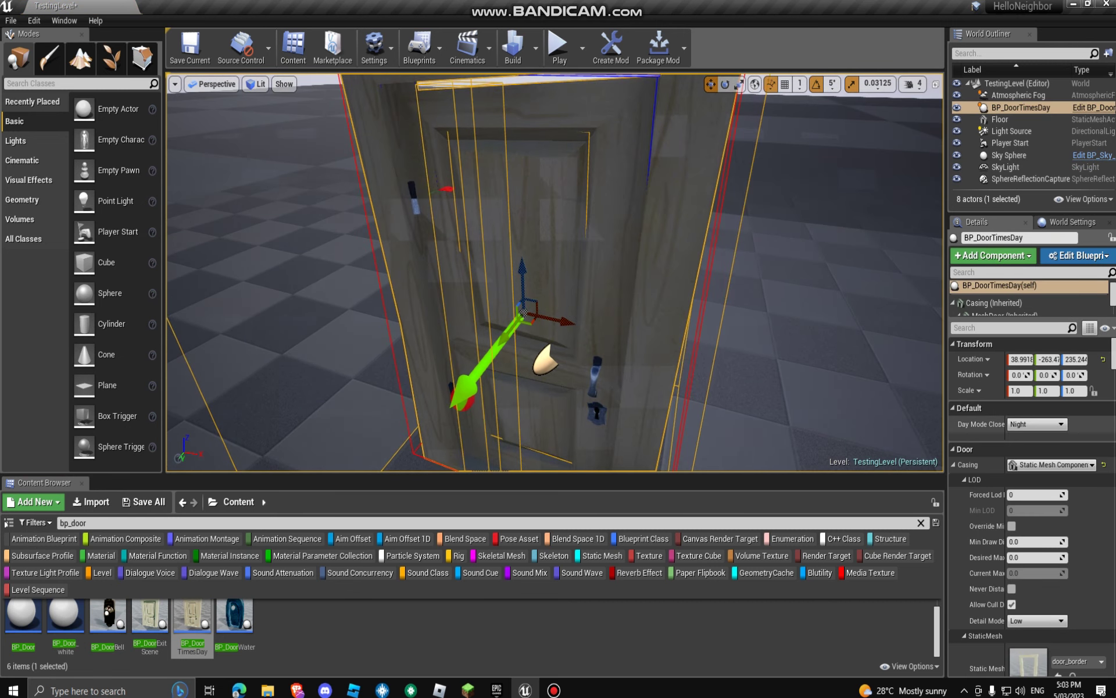
{"action": "left_click", "coordinate": [1036, 424]}
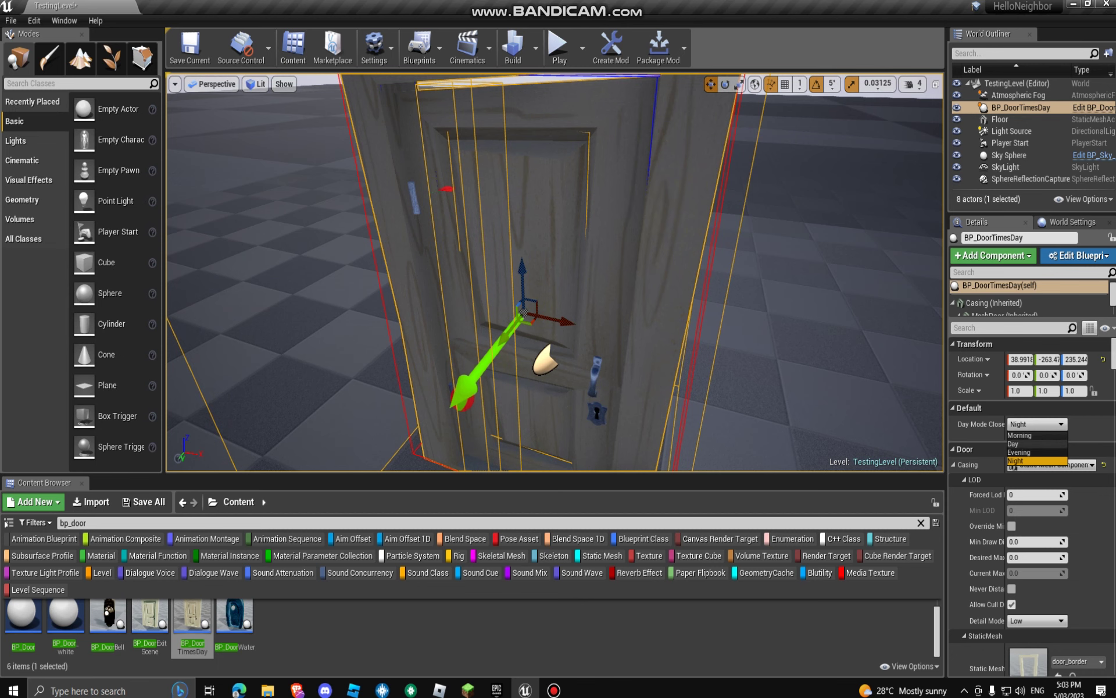
{"action": "key", "text": "s"}
{"action": "right_click_drag", "start_coordinate": [814, 348], "coordinate": [787, 359]}
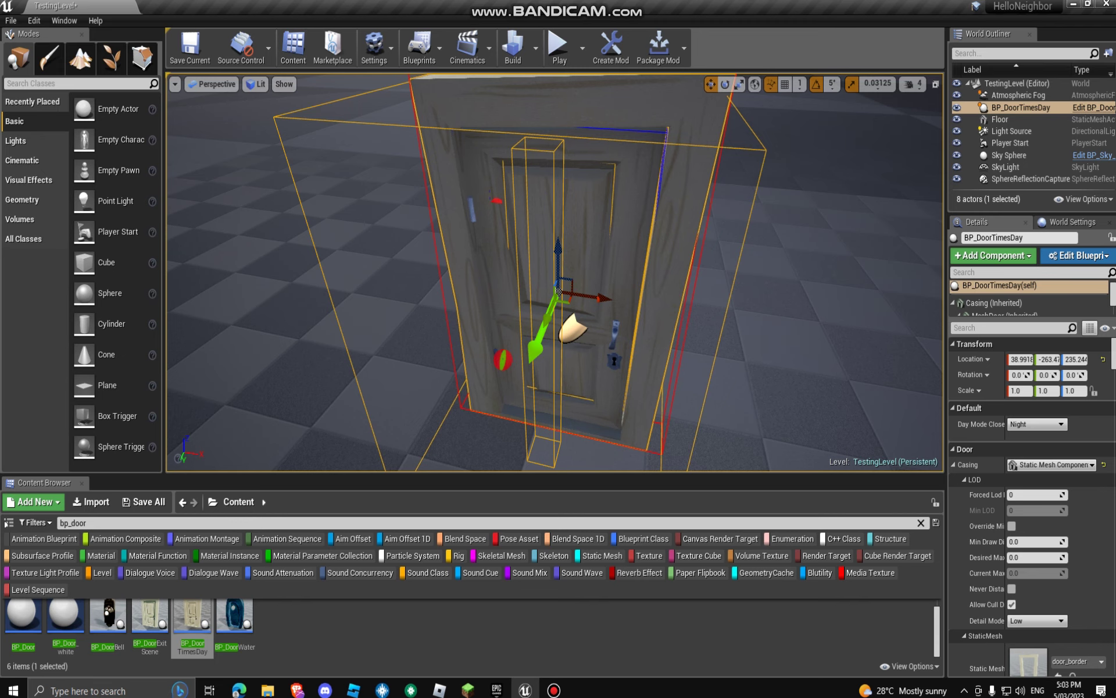
{"action": "key", "text": "Delete"}
Step: Replace the content search with door_In to find the inward-opening door blueprint
{"action": "left_click", "coordinate": [86, 522]}
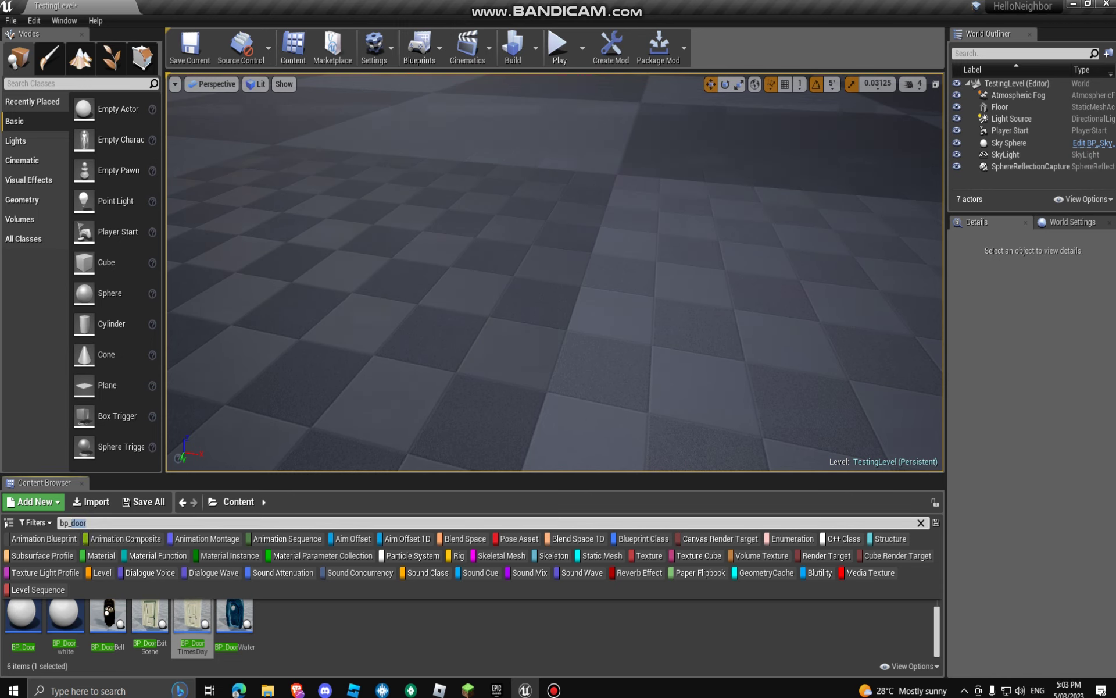
{"action": "key", "text": "BackSpace"}
{"action": "type", "text": "r_In"}
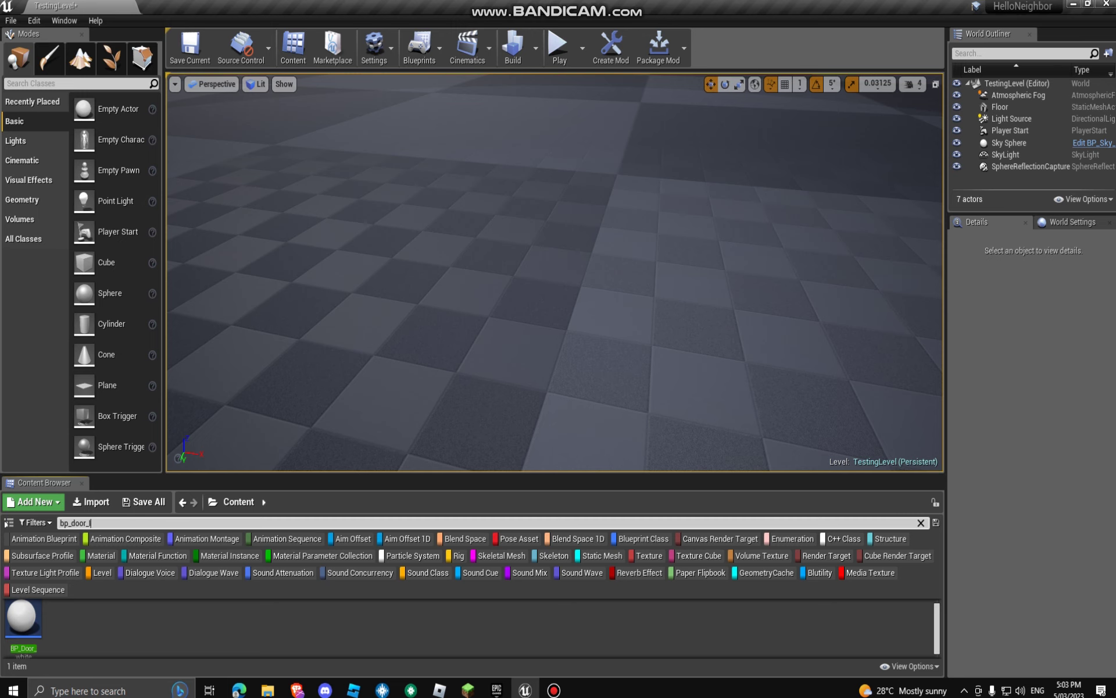
{"action": "key", "text": "ctrl+a"}
{"action": "type", "text": "door_"}
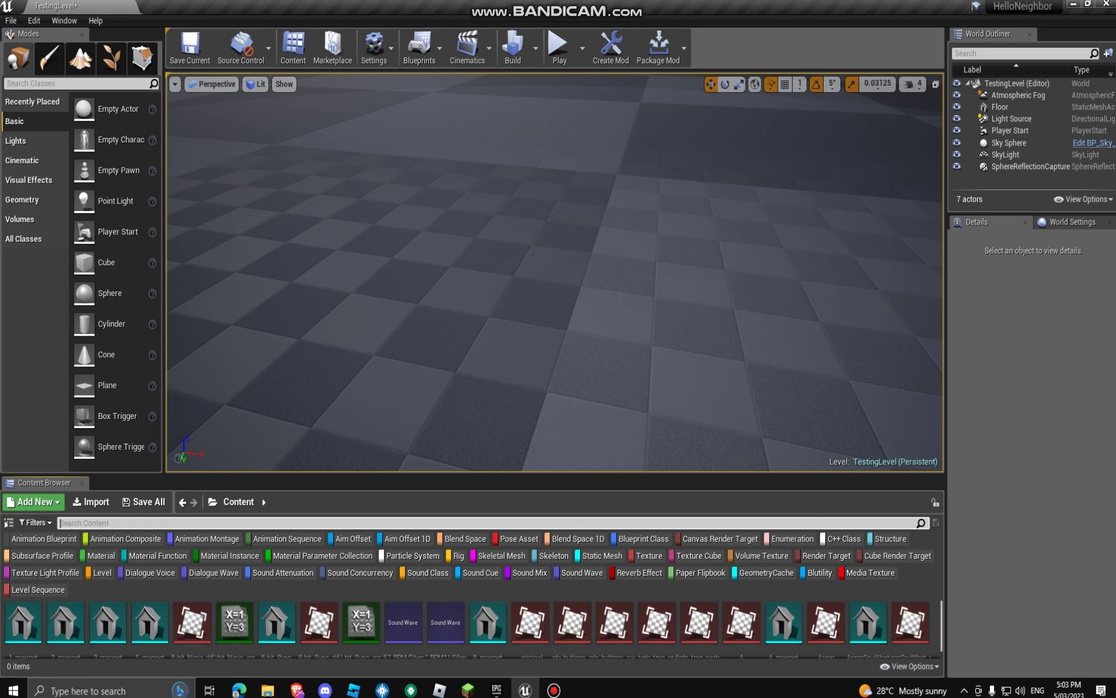
{"action": "type", "text": "In"}
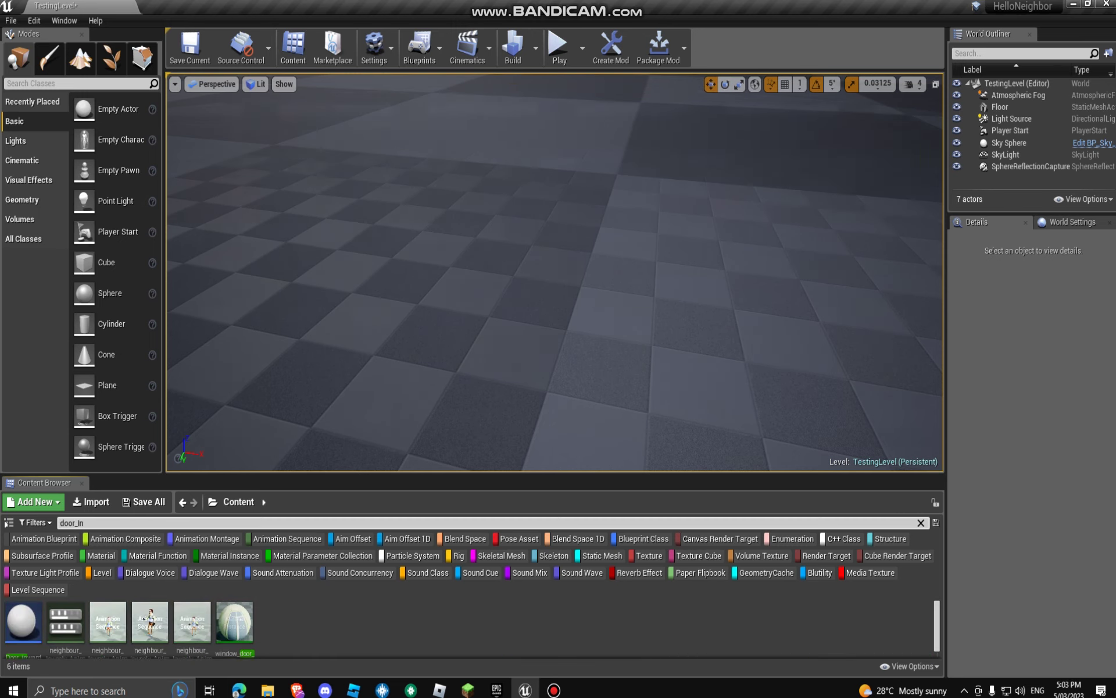
Step: Place the Door_inward blueprint in the level and raise the whole door to stand on the floor, at Z about 148
{"action": "left_click_drag", "start_coordinate": [23, 623], "coordinate": [504, 337]}
{"action": "left_click_drag", "start_coordinate": [500, 291], "coordinate": [503, 299]}
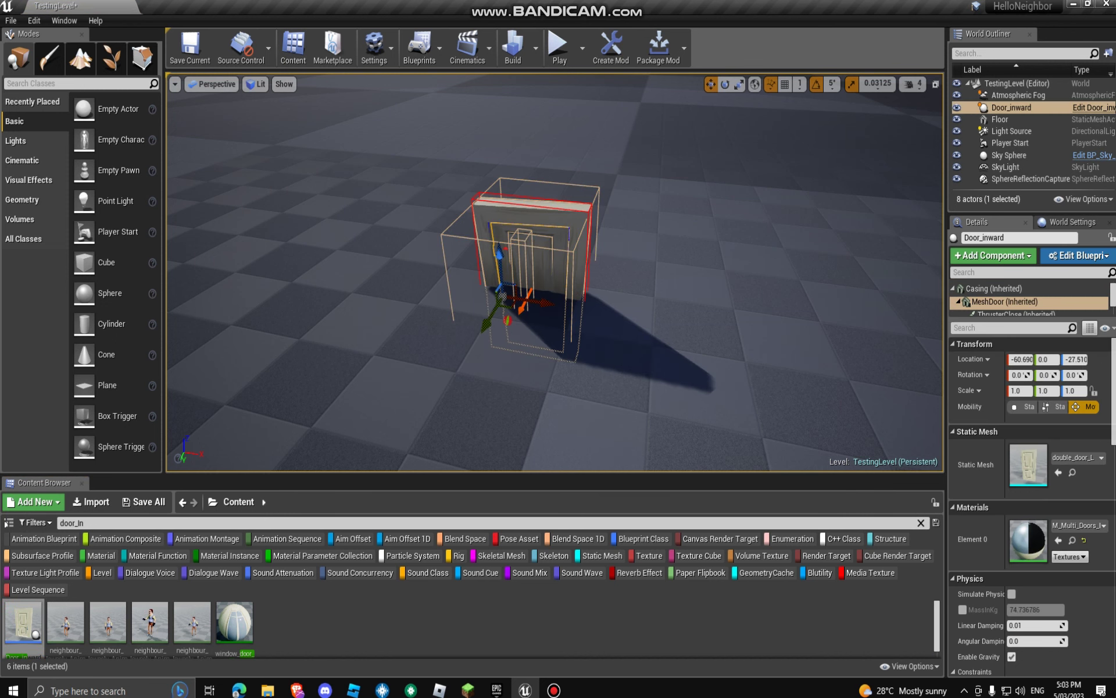
{"action": "left_click", "coordinate": [622, 256]}
{"action": "left_click", "coordinate": [538, 250]}
{"action": "left_click_drag", "start_coordinate": [528, 244], "coordinate": [536, 167]}
{"action": "left_click", "coordinate": [553, 690]}
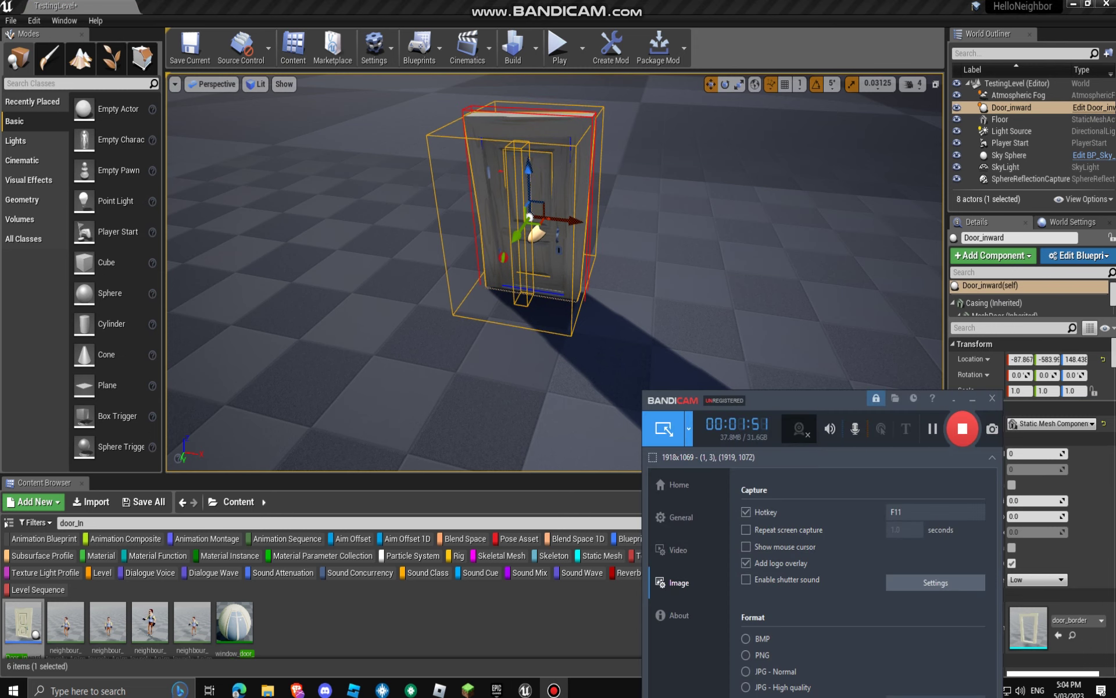
{"action": "left_click", "coordinate": [973, 399]}
Step: Search the content for bp_board and place a BP_Board in front of the upper part of the door
{"action": "mouse_move", "coordinate": [709, 302]}
{"action": "right_mouse_down"}
{"action": "mouse_move", "coordinate": [710, 250]}
{"action": "mouse_move", "coordinate": [721, 250]}
{"action": "mouse_move", "coordinate": [721, 285]}
{"action": "mouse_move", "coordinate": [628, 302]}
{"action": "mouse_move", "coordinate": [494, 300]}
{"action": "mouse_move", "coordinate": [453, 250]}
{"action": "mouse_move", "coordinate": [476, 297]}
{"action": "mouse_move", "coordinate": [233, 317]}
{"action": "mouse_move", "coordinate": [302, 325]}
{"action": "mouse_move", "coordinate": [262, 261]}
{"action": "right_mouse_up"}
{"action": "left_click", "coordinate": [709, 250]}
{"action": "left_click", "coordinate": [120, 523]}
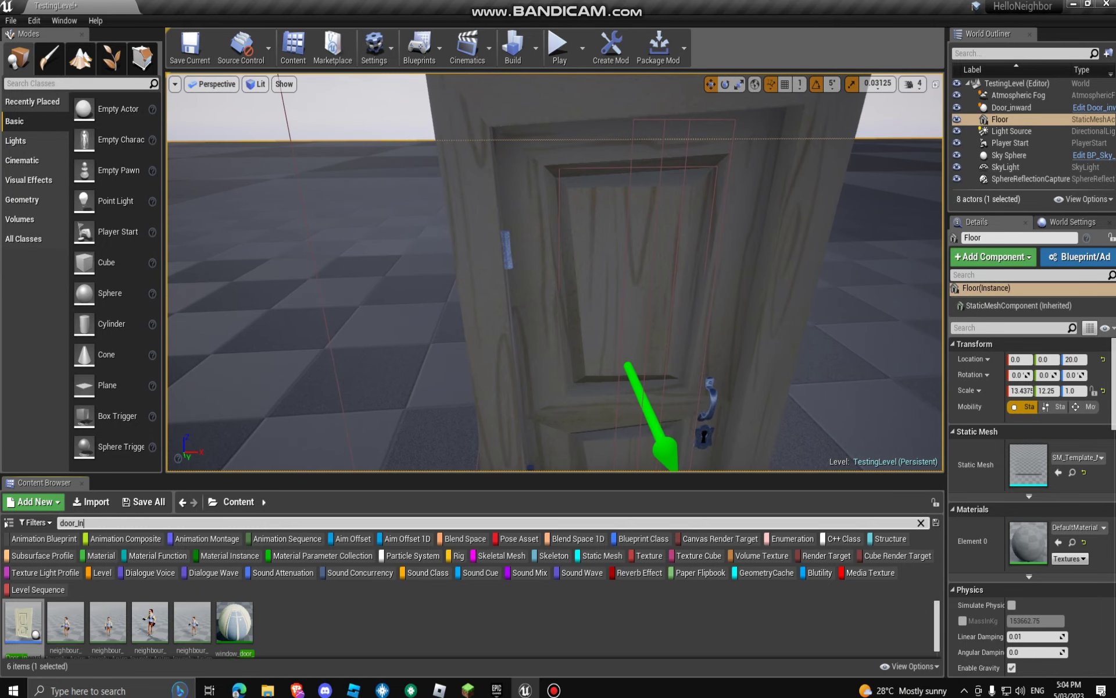
{"action": "type", "text": "bp_board"}
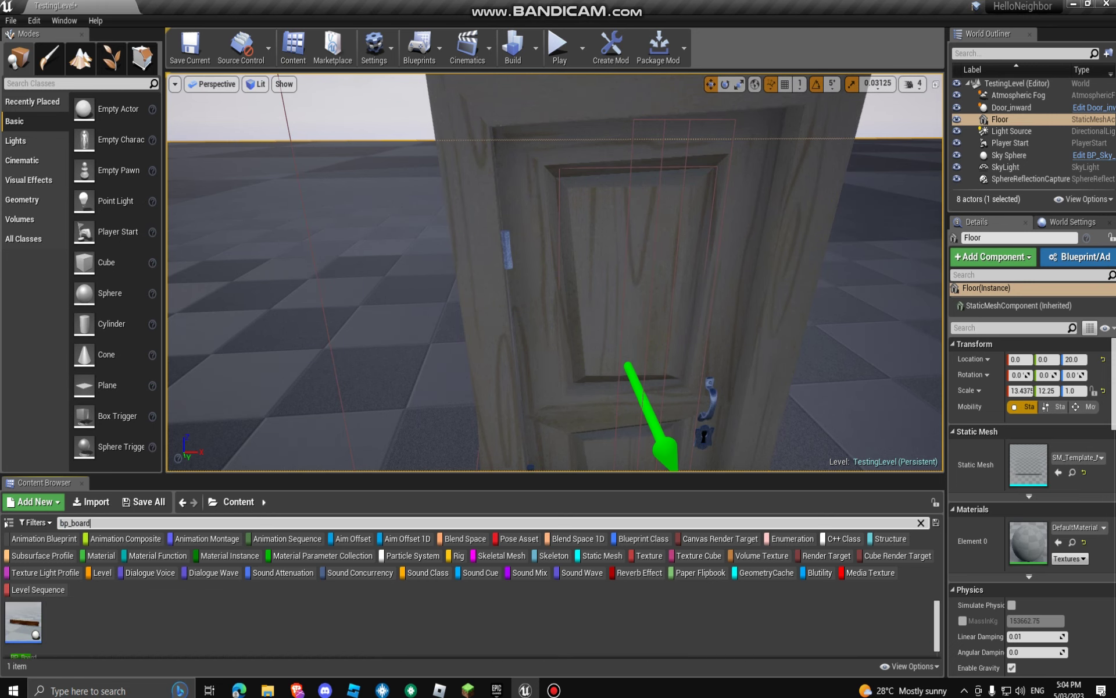
{"action": "left_click_drag", "start_coordinate": [23, 621], "coordinate": [572, 285]}
{"action": "right_click_drag", "start_coordinate": [573, 285], "coordinate": [767, 352]}
{"action": "left_click_drag", "start_coordinate": [538, 286], "coordinate": [406, 292]}
Step: Slide the board along X to about -88 so it is centred across the door
{"action": "key", "text": "a"}
{"action": "right_click_drag", "start_coordinate": [406, 292], "coordinate": [198, 211]}
{"action": "key", "text": "w"}
{"action": "key", "text": "d"}
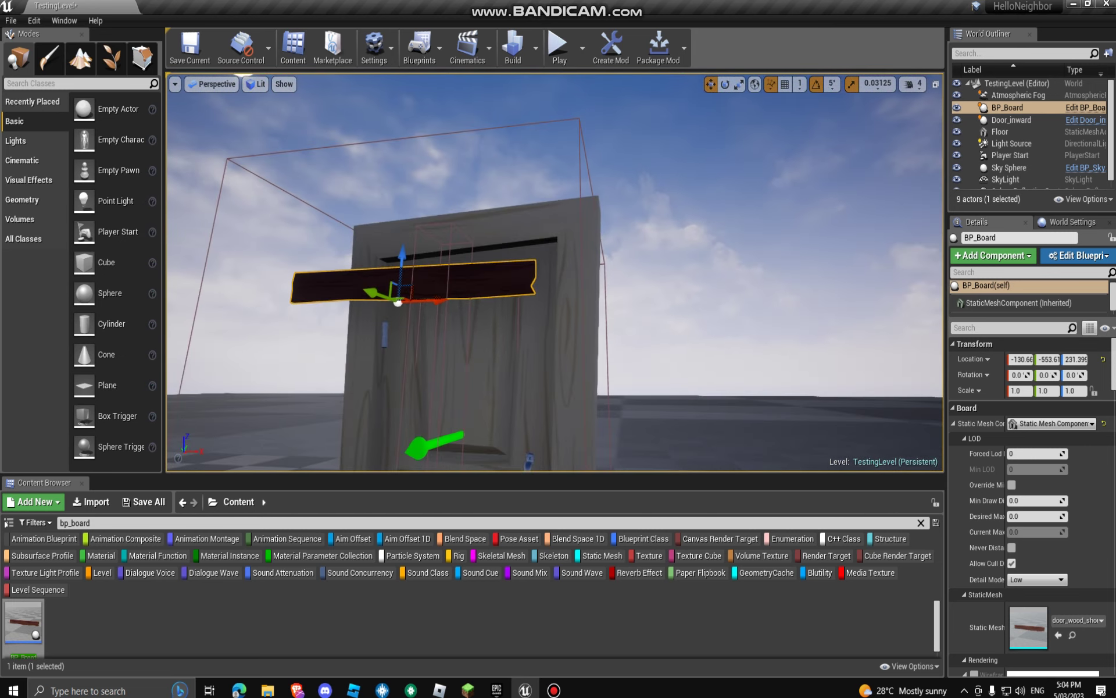
{"action": "left_click_drag", "start_coordinate": [437, 300], "coordinate": [490, 300]}
{"action": "right_click_drag", "start_coordinate": [497, 301], "coordinate": [525, 300]}
{"action": "key", "text": "a"}
{"action": "key", "text": "d"}
Step: Tilt the board 20 degrees so it lies diagonally across the upper half of the door
{"action": "key", "text": "e"}
{"action": "left_click_drag", "start_coordinate": [573, 314], "coordinate": [509, 367]}
{"action": "key", "text": "w"}
{"action": "right_click_drag", "start_coordinate": [509, 349], "coordinate": [516, 401]}
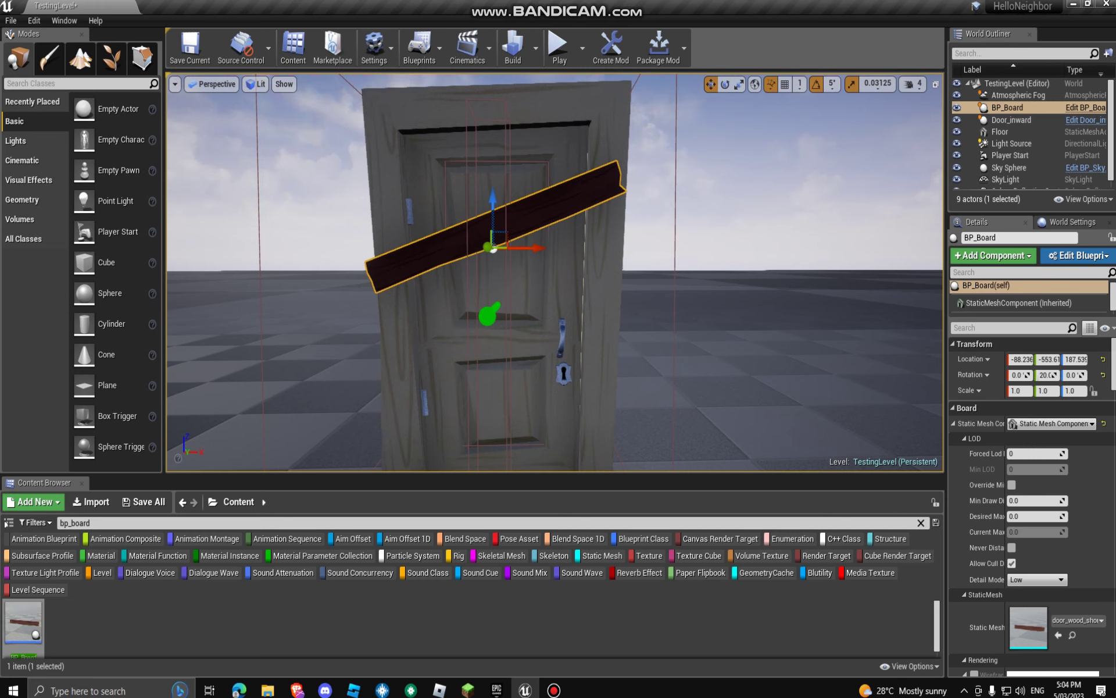
Step: Duplicate the board onto the lower half of the door and tilt the copy the other way, to about -5 degrees
{"action": "left_click_drag", "start_coordinate": [493, 248], "coordinate": [493, 433], "text": "alt"}
{"action": "key", "text": "e"}
{"action": "double_click", "coordinate": [531, 369]}
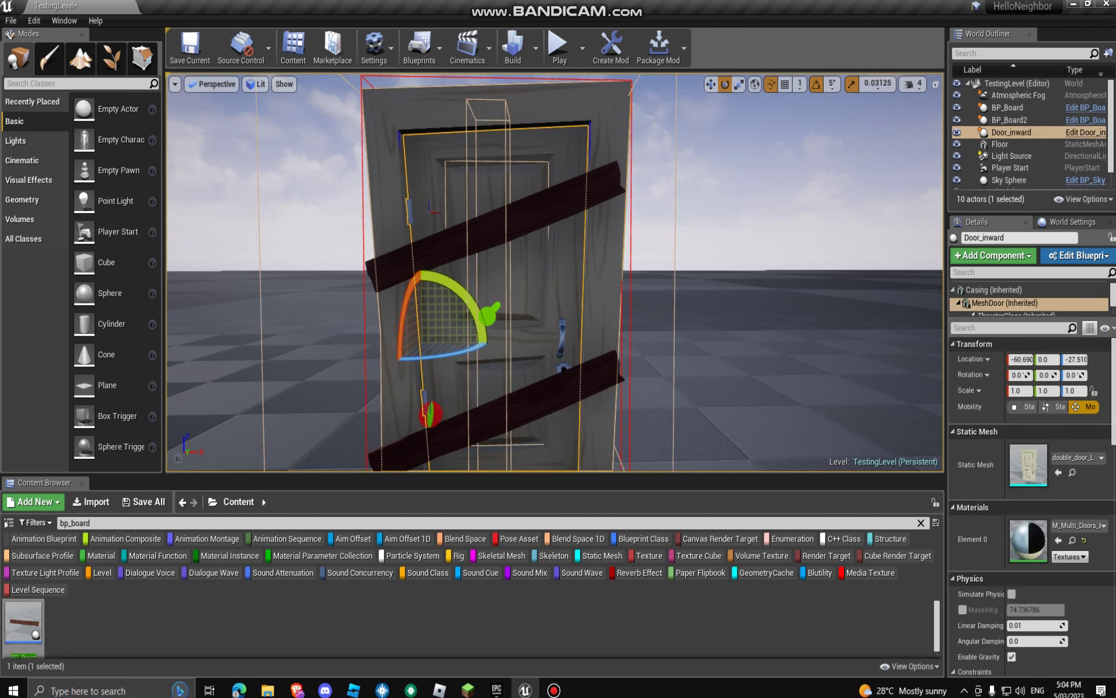
{"action": "key", "text": "ctrl+z"}
{"action": "mouse_move", "coordinate": [537, 390]}
{"action": "left_mouse_down"}
{"action": "mouse_move", "coordinate": [553, 413]}
{"action": "mouse_move", "coordinate": [545, 401]}
{"action": "left_mouse_up"}
{"action": "right_click_drag", "start_coordinate": [544, 401], "coordinate": [547, 442]}
{"action": "key", "text": "w"}
{"action": "left_click_drag", "start_coordinate": [540, 383], "coordinate": [540, 391]}
Step: Push the lower board and the upper board back along Y until they sit against the door
{"action": "right_click_drag", "start_coordinate": [541, 391], "coordinate": [698, 424]}
{"action": "key", "text": "a"}
{"action": "left_click", "coordinate": [657, 365]}
{"action": "key", "text": "w"}
{"action": "left_click_drag", "start_coordinate": [582, 307], "coordinate": [555, 311]}
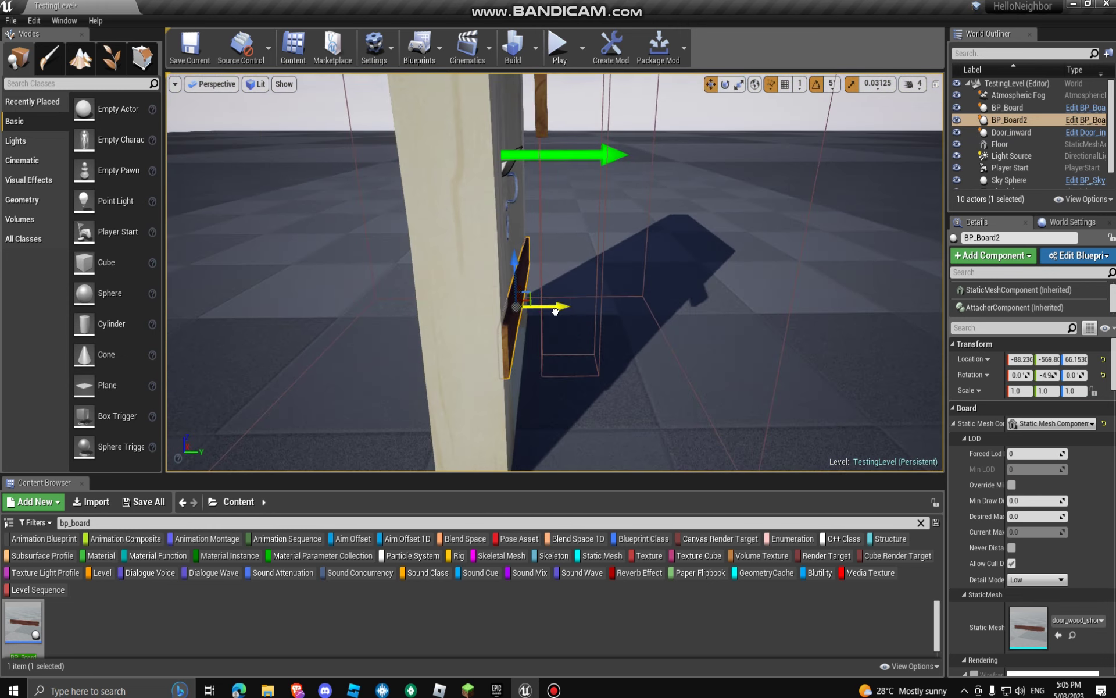
{"action": "right_click_drag", "start_coordinate": [558, 312], "coordinate": [551, 261]}
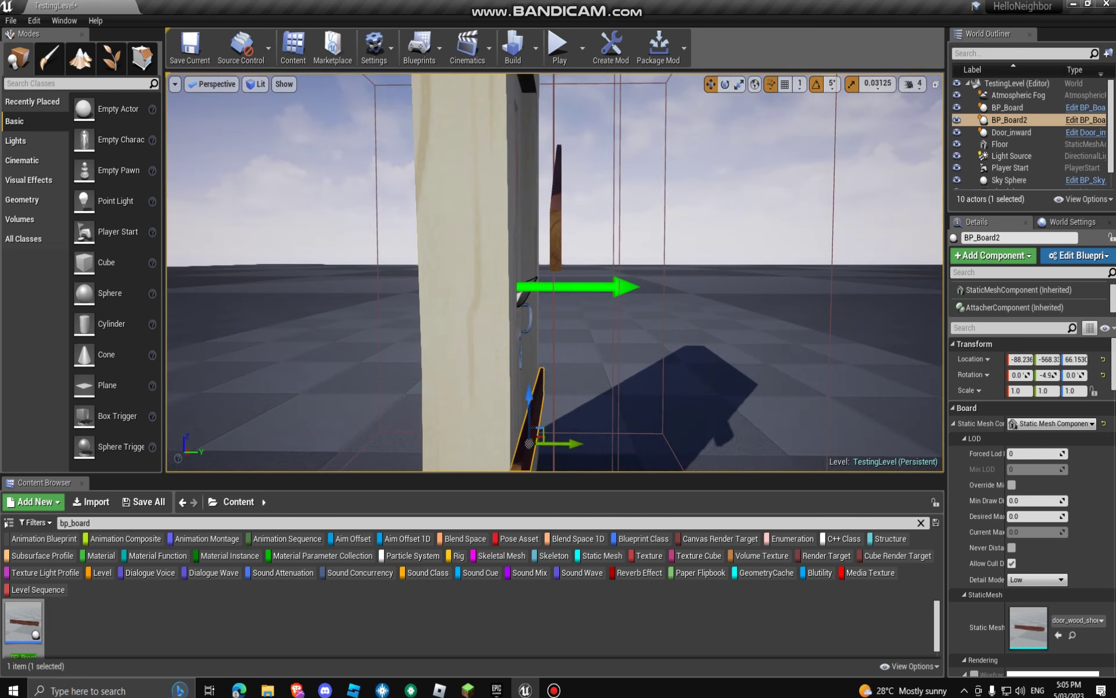
{"action": "left_click", "coordinate": [556, 253]}
{"action": "left_click_drag", "start_coordinate": [600, 210], "coordinate": [575, 213]}
Step: Place a third BP_Board on the floor in front of the door
{"action": "right_click_drag", "start_coordinate": [575, 213], "coordinate": [328, 223]}
{"action": "key", "text": "d"}
{"action": "key", "text": "a"}
{"action": "left_click", "coordinate": [24, 623]}
{"action": "left_click_drag", "start_coordinate": [24, 623], "coordinate": [412, 406]}
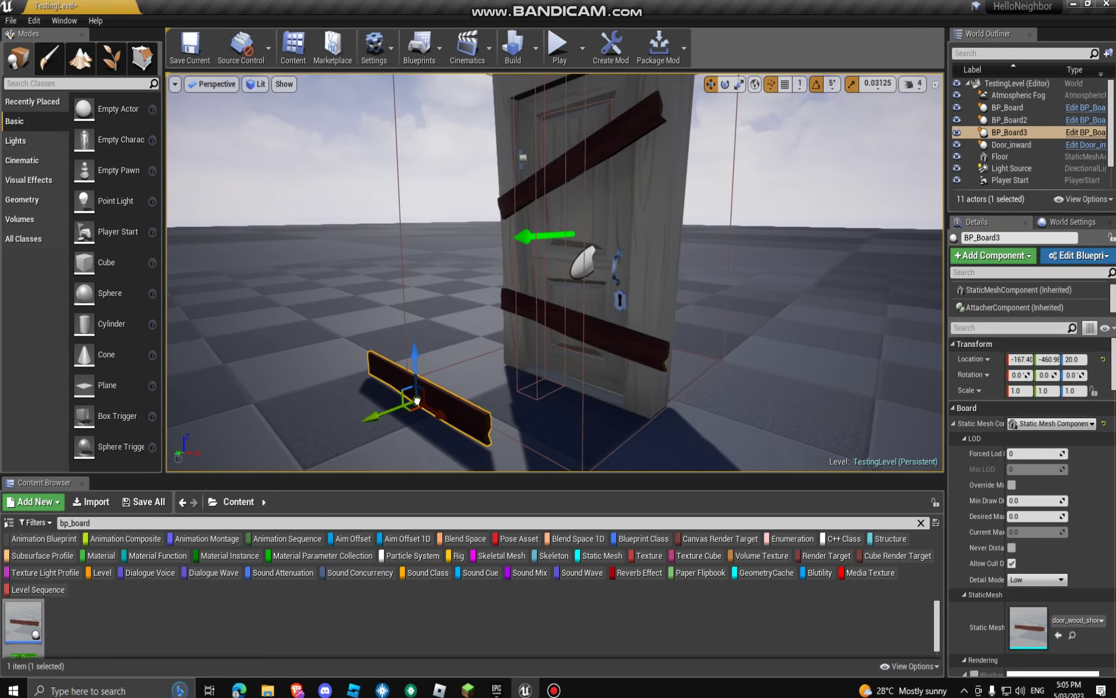
Step: Try different rotations on the third board
{"action": "right_click_drag", "start_coordinate": [412, 406], "coordinate": [396, 437]}
{"action": "key", "text": "e"}
{"action": "left_click_drag", "start_coordinate": [462, 333], "coordinate": [523, 327]}
{"action": "left_click_drag", "start_coordinate": [535, 285], "coordinate": [542, 269]}
{"action": "left_click_drag", "start_coordinate": [481, 332], "coordinate": [386, 315]}
Step: Move the third board back along Y to about -568.5, in line with the boards on the door
{"action": "right_click_drag", "start_coordinate": [386, 315], "coordinate": [279, 317]}
{"action": "key", "text": "d"}
{"action": "left_click_drag", "start_coordinate": [563, 337], "coordinate": [628, 318]}
{"action": "key", "text": "w"}
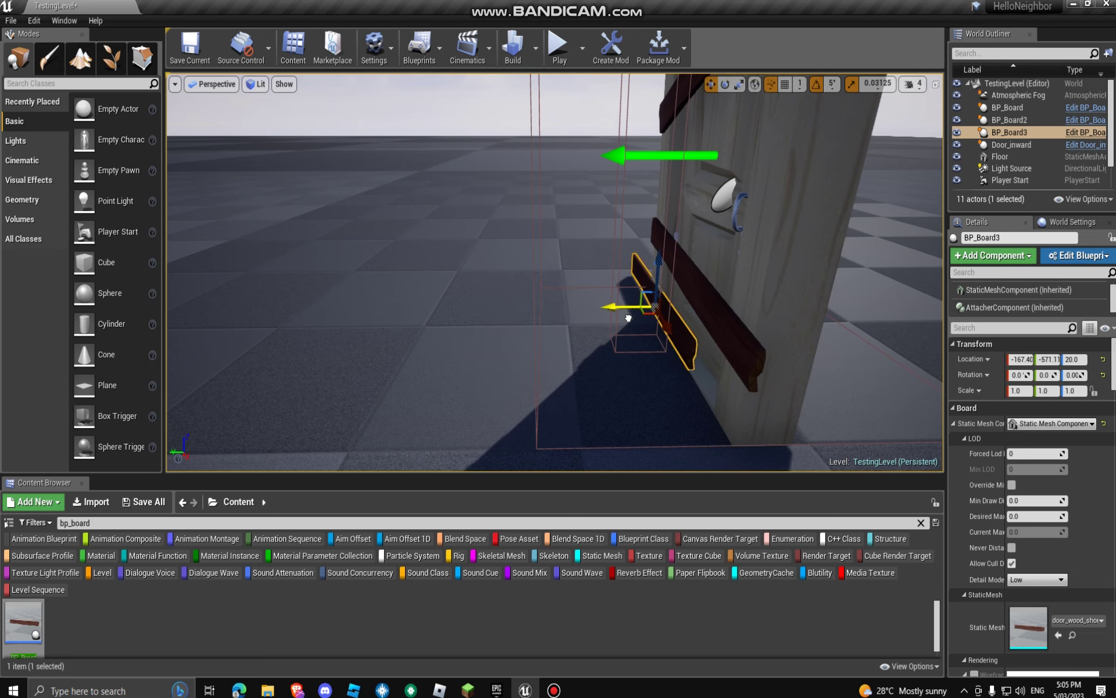
{"action": "key", "text": "w"}
{"action": "right_click_drag", "start_coordinate": [627, 318], "coordinate": [732, 334]}
{"action": "left_click_drag", "start_coordinate": [455, 423], "coordinate": [447, 424]}
Step: Centre the third board along X at about -97 and try raising it, then delete it
{"action": "right_click_drag", "start_coordinate": [447, 423], "coordinate": [581, 453]}
{"action": "key", "text": "s"}
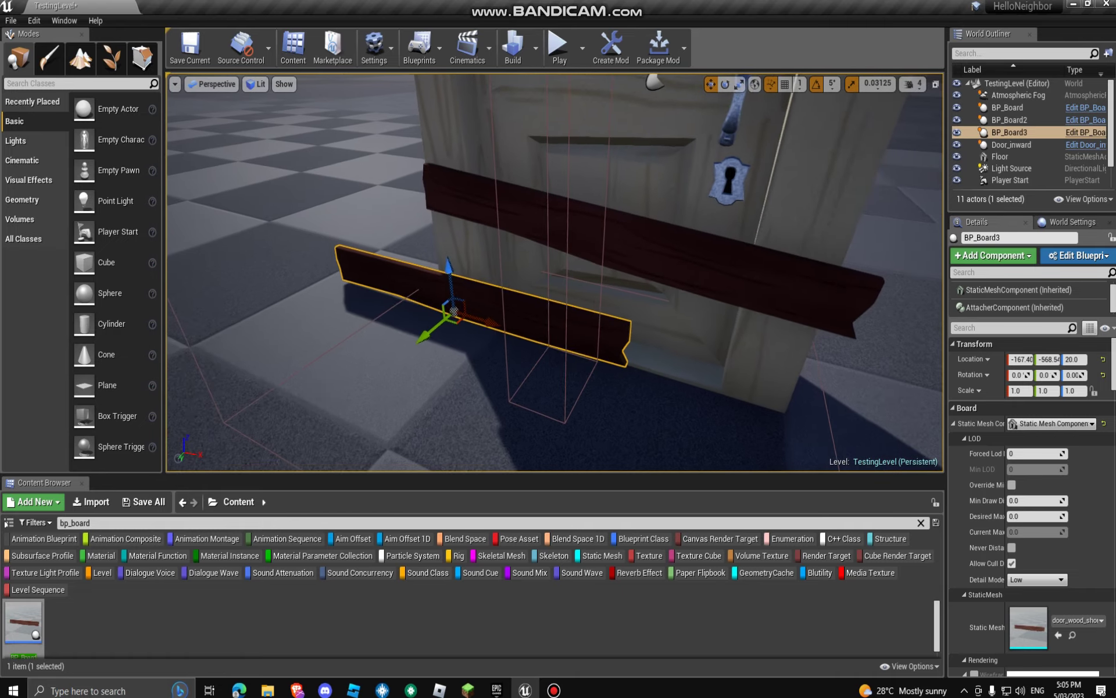
{"action": "left_click_drag", "start_coordinate": [488, 321], "coordinate": [607, 354]}
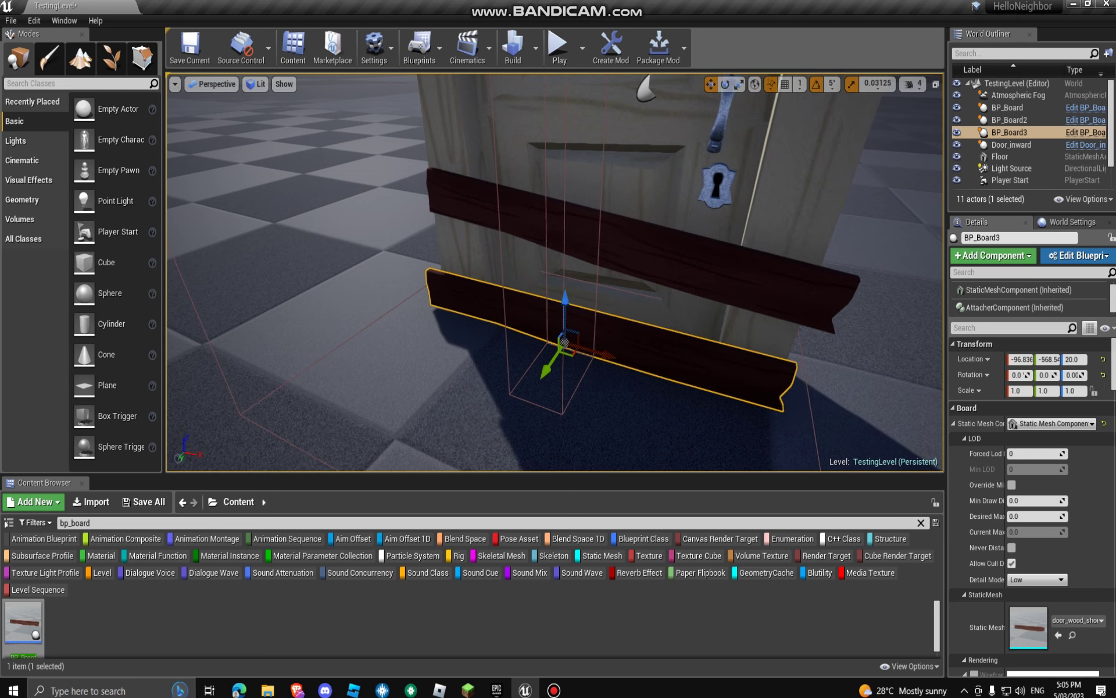
{"action": "right_click_drag", "start_coordinate": [607, 355], "coordinate": [669, 328]}
{"action": "left_click_drag", "start_coordinate": [398, 355], "coordinate": [446, 223]}
{"action": "key", "text": "e"}
{"action": "key", "text": "Delete"}
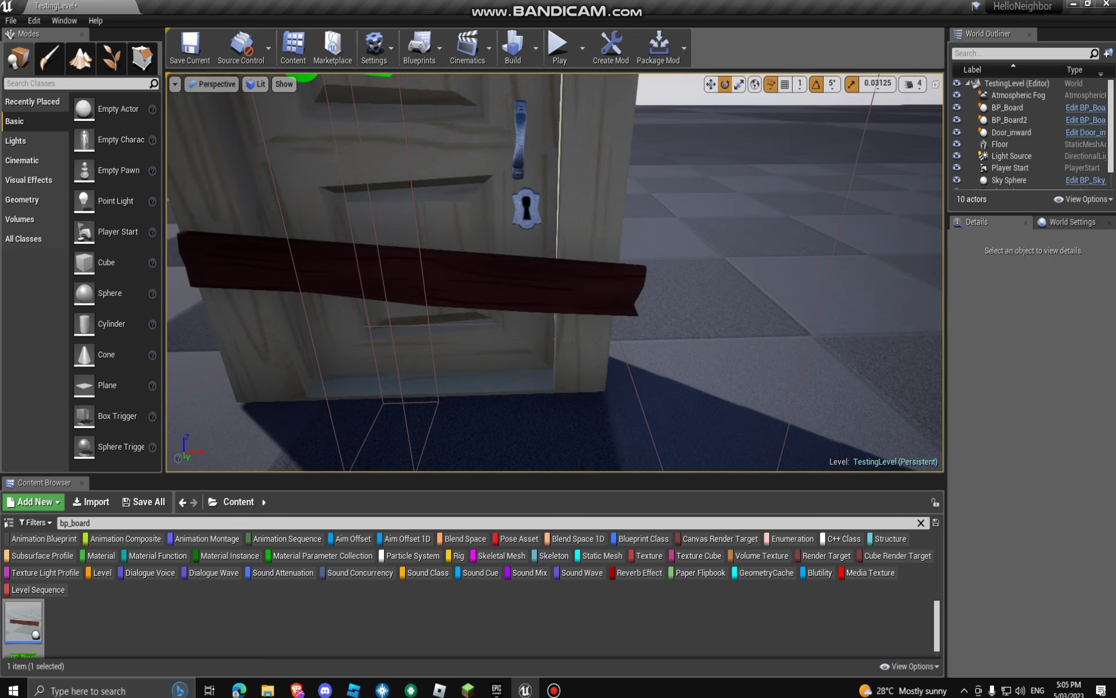
Step: Search the content for bp_nail with the door's upper board in view
{"action": "key", "text": "w"}
{"action": "right_click_drag", "start_coordinate": [447, 223], "coordinate": [351, 198]}
{"action": "key", "text": "s"}
{"action": "key", "text": "w"}
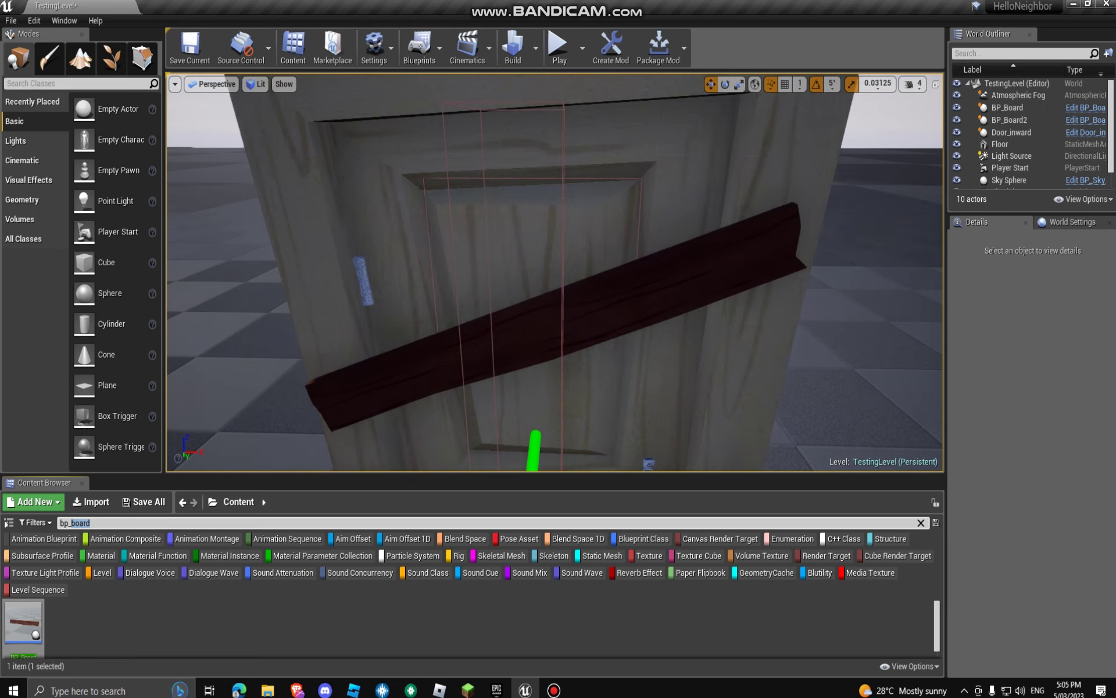
{"action": "type", "text": "nail"}
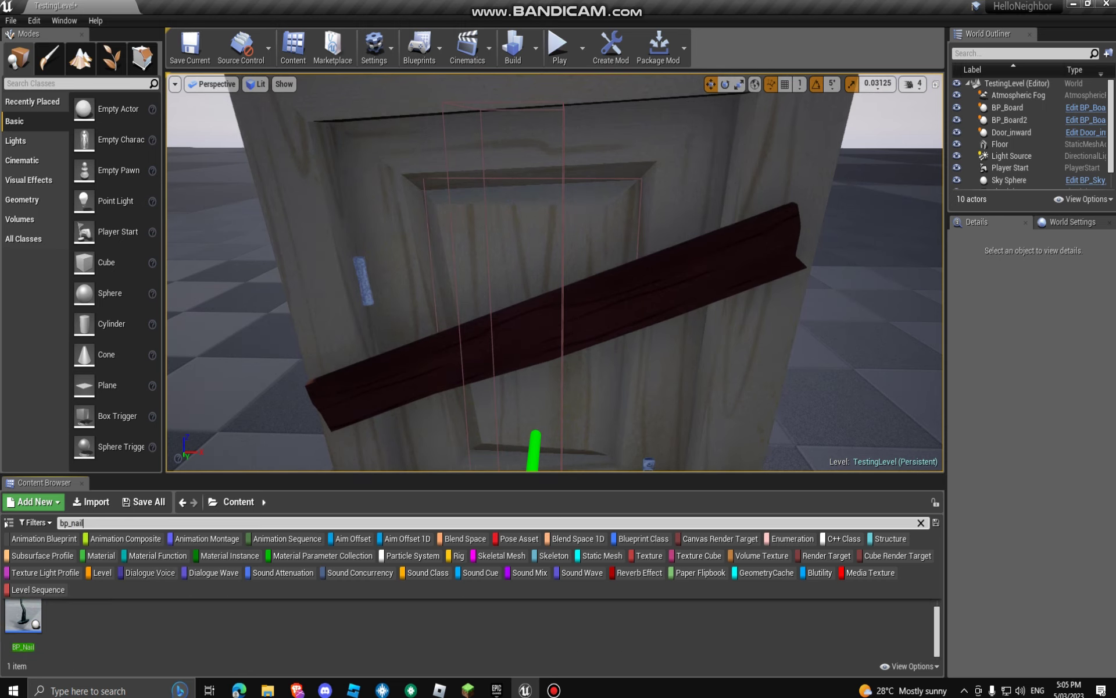
Step: Place a BP_Nail near the end of the upper board and rotate it -90 degrees about X to point at the door
{"action": "left_click_drag", "start_coordinate": [23, 616], "coordinate": [805, 312]}
{"action": "right_click_drag", "start_coordinate": [806, 312], "coordinate": [962, 282]}
{"action": "key", "text": "s"}
{"action": "key", "text": "w"}
{"action": "key", "text": "e"}
{"action": "left_click_drag", "start_coordinate": [617, 274], "coordinate": [598, 308]}
{"action": "key", "text": "w"}
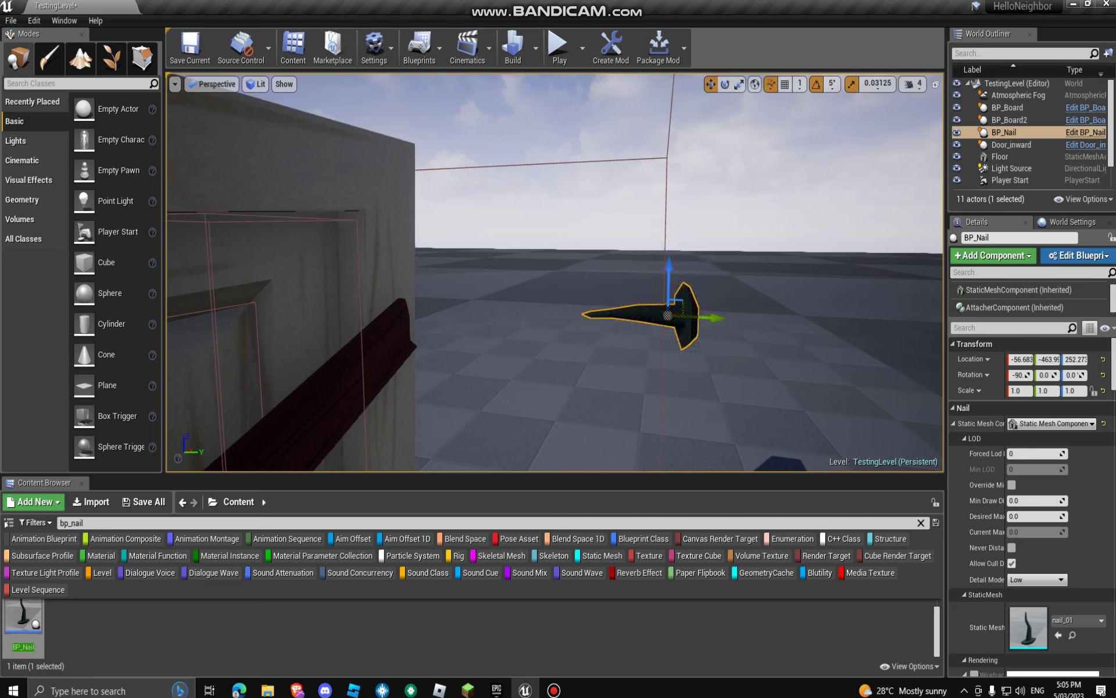
Step: Move the nail into the raised end of the upper board, to about X -6.2, Y -566.3, Z 233.7
{"action": "left_click_drag", "start_coordinate": [712, 318], "coordinate": [410, 263]}
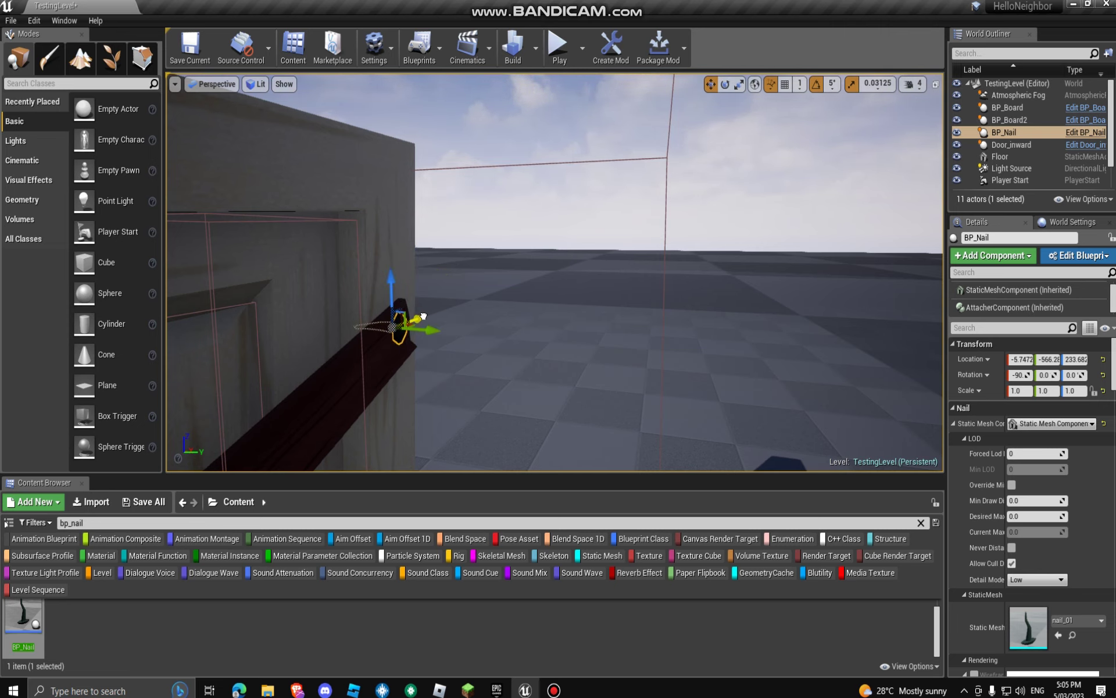
{"action": "right_click_drag", "start_coordinate": [555, 272], "coordinate": [467, 281]}
{"action": "key", "text": "f"}
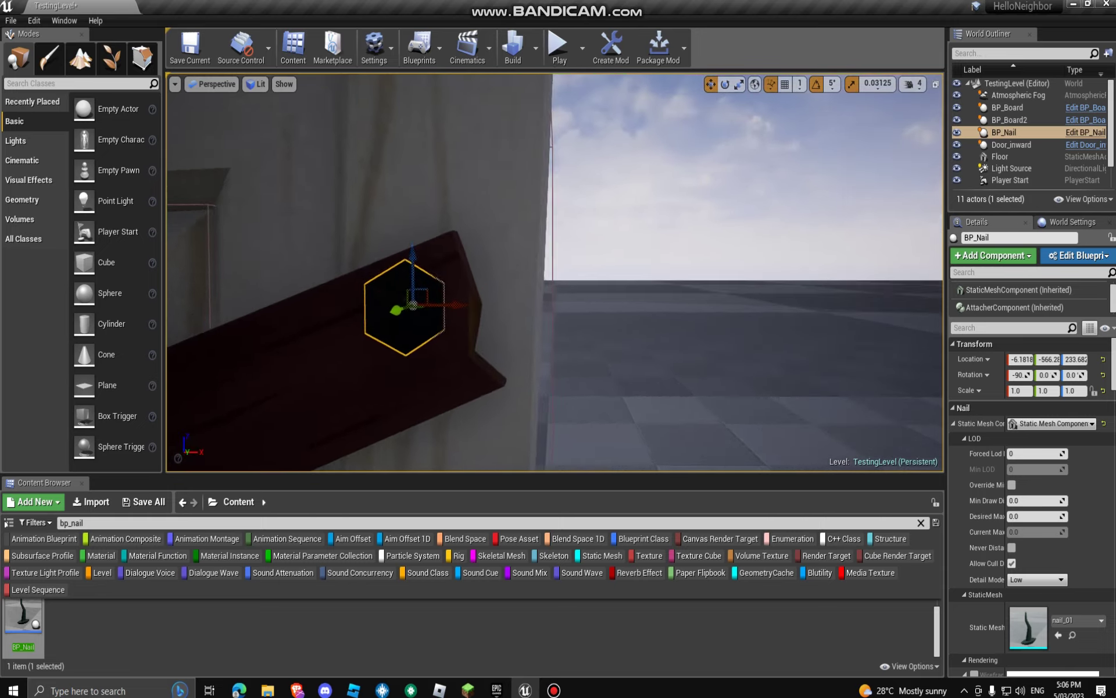
Step: Rotate the nail to 20 degrees about Y like the upper board and shift it to about Y -565.5, Z 230.1
{"action": "key", "text": "e"}
{"action": "left_click_drag", "start_coordinate": [617, 297], "coordinate": [566, 310]}
{"action": "key", "text": "w"}
{"action": "right_click_drag", "start_coordinate": [566, 310], "coordinate": [415, 317]}
{"action": "key", "text": "d"}
{"action": "left_click_drag", "start_coordinate": [541, 255], "coordinate": [533, 256]}
{"action": "key", "text": "a"}
{"action": "right_click_drag", "start_coordinate": [533, 256], "coordinate": [610, 256]}
{"action": "key", "text": "d"}
{"action": "key", "text": "s"}
Step: Duplicate the nail and move the copy into the opposite, lower end of the upper board
{"action": "key", "text": "ctrl+w"}
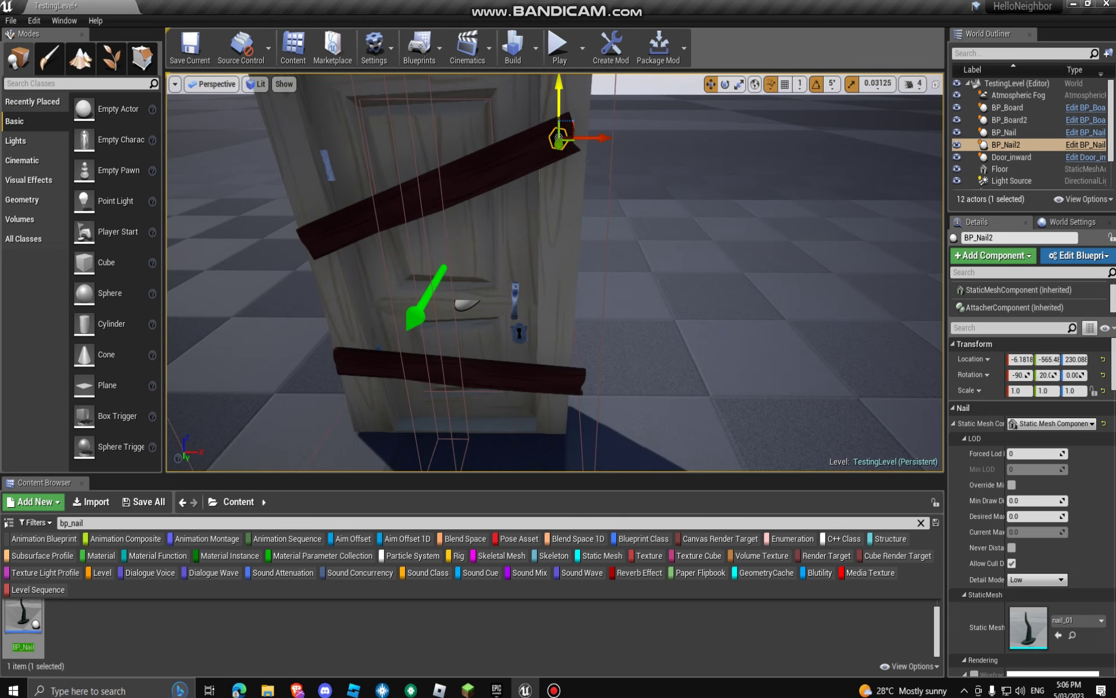
{"action": "left_click_drag", "start_coordinate": [602, 142], "coordinate": [325, 150]}
{"action": "right_click_drag", "start_coordinate": [284, 110], "coordinate": [258, 83]}
{"action": "key", "text": "s"}
{"action": "key", "text": "w"}
{"action": "left_click_drag", "start_coordinate": [526, 204], "coordinate": [542, 332]}
{"action": "right_click_drag", "start_coordinate": [572, 352], "coordinate": [573, 386]}
Step: Duplicate that nail and lower the copy into the hinge-side end of the lower board, at about Z 84.6
{"action": "key", "text": "ctrl+w"}
{"action": "left_click_drag", "start_coordinate": [526, 248], "coordinate": [541, 378]}
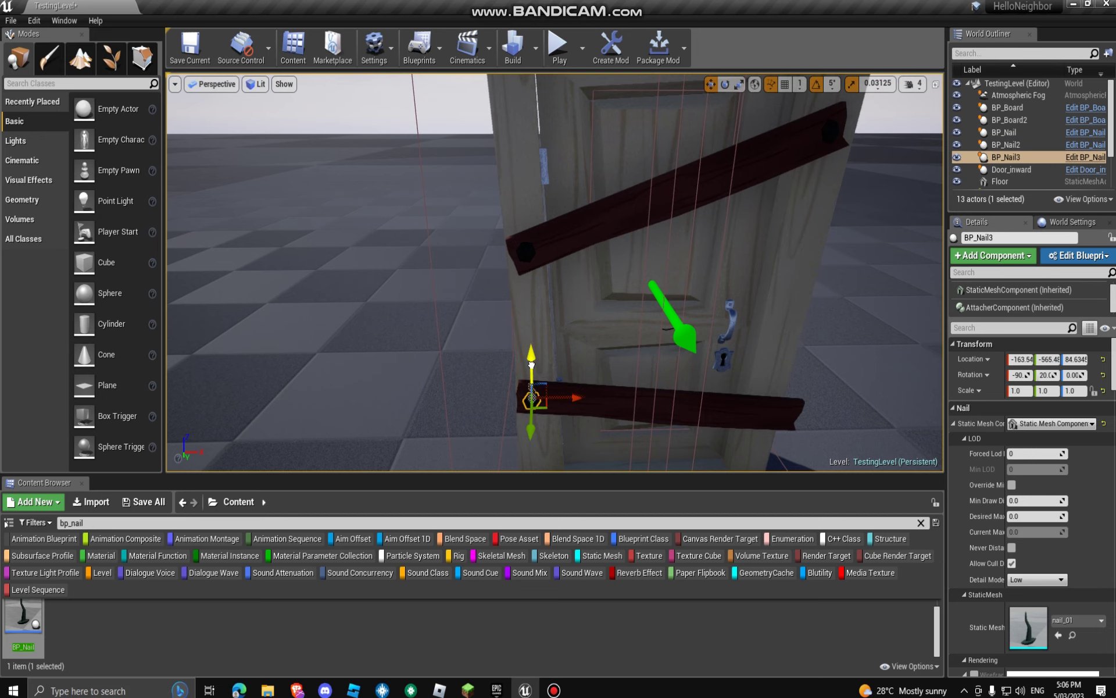
{"action": "right_click_drag", "start_coordinate": [533, 363], "coordinate": [562, 359]}
Step: Duplicate the nail into the handle-side end of the lower board and lower it to about Z 72.3
{"action": "key", "text": "ctrl+w"}
{"action": "left_click_drag", "start_coordinate": [503, 376], "coordinate": [724, 358]}
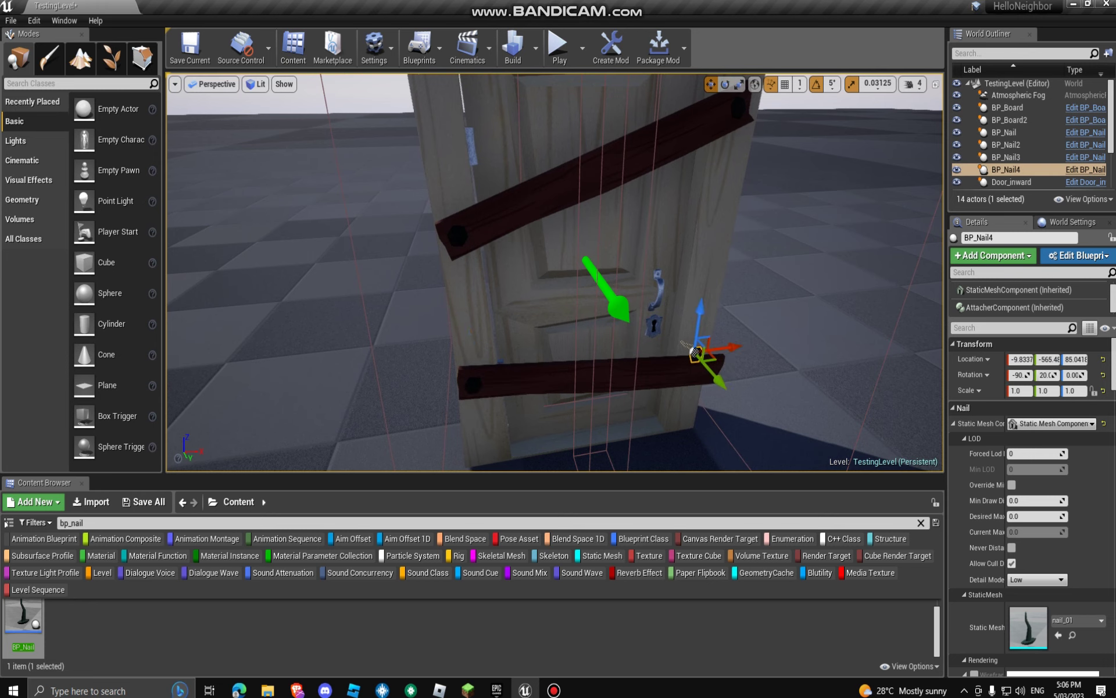
{"action": "left_click_drag", "start_coordinate": [701, 318], "coordinate": [701, 336]}
{"action": "mouse_move", "coordinate": [701, 336]}
{"action": "right_mouse_down"}
{"action": "mouse_move", "coordinate": [750, 364]}
{"action": "mouse_move", "coordinate": [712, 343]}
{"action": "right_mouse_up"}
{"action": "key", "text": "w"}
{"action": "key", "text": "s"}
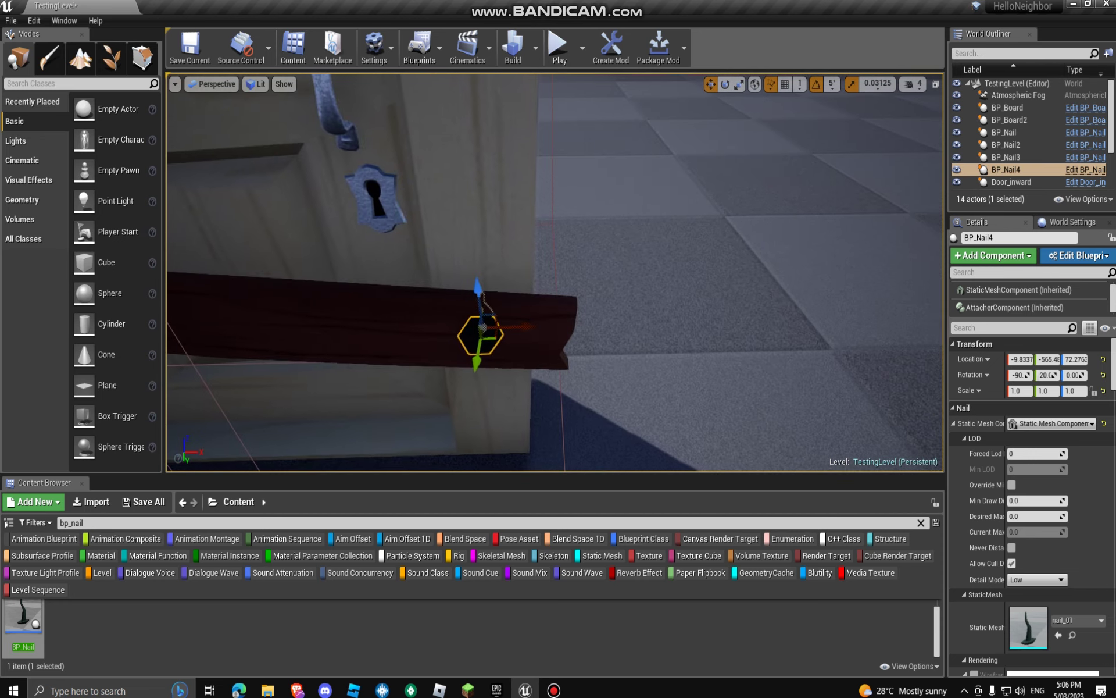
{"action": "left_click_drag", "start_coordinate": [526, 326], "coordinate": [532, 326]}
{"action": "key", "text": "w"}
{"action": "right_click_drag", "start_coordinate": [532, 327], "coordinate": [587, 372]}
{"action": "key", "text": "s"}
{"action": "left_click", "coordinate": [419, 184]}
{"action": "right_click_drag", "start_coordinate": [418, 183], "coordinate": [338, 181]}
{"action": "left_click_drag", "start_coordinate": [691, 244], "coordinate": [679, 244]}
{"action": "key", "text": "d"}
{"action": "right_click_drag", "start_coordinate": [679, 245], "coordinate": [857, 295]}
{"action": "key", "text": "s"}
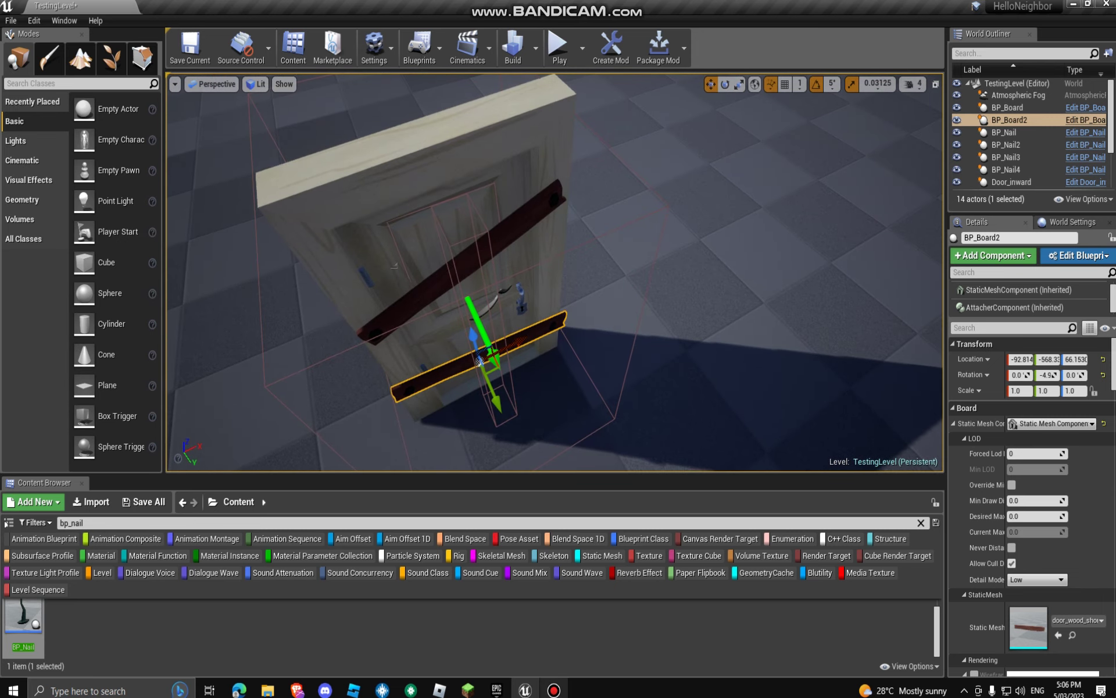
{"action": "mouse_move", "coordinate": [553, 690]}
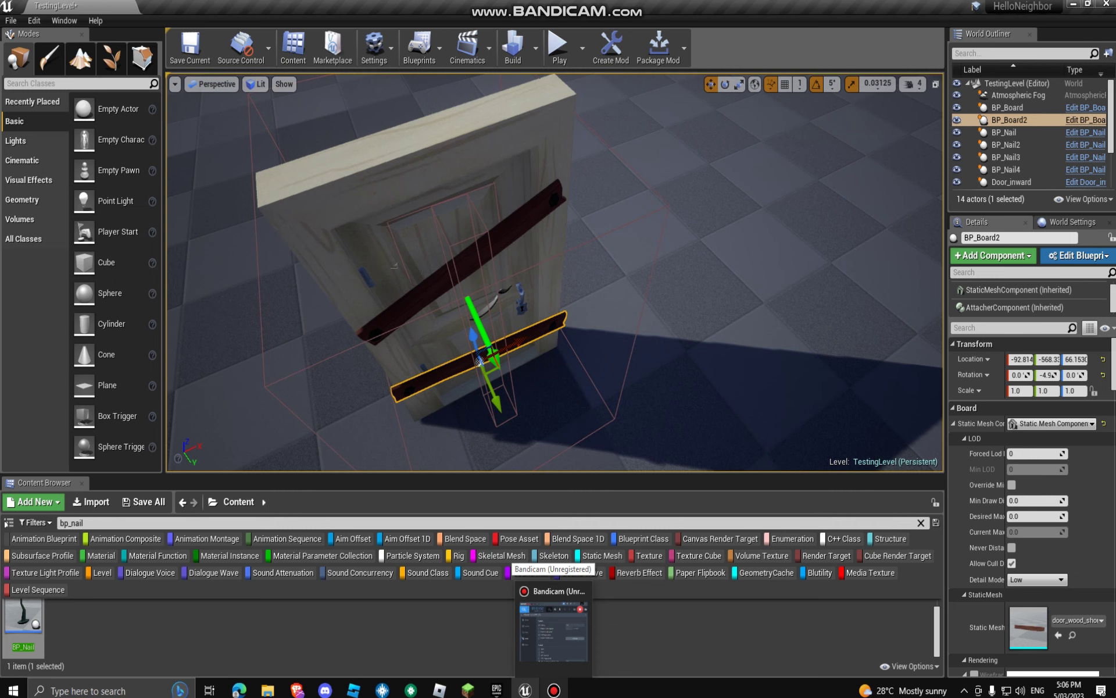
{"action": "key", "text": "d"}
{"action": "right_click_drag", "start_coordinate": [558, 360], "coordinate": [471, 372]}
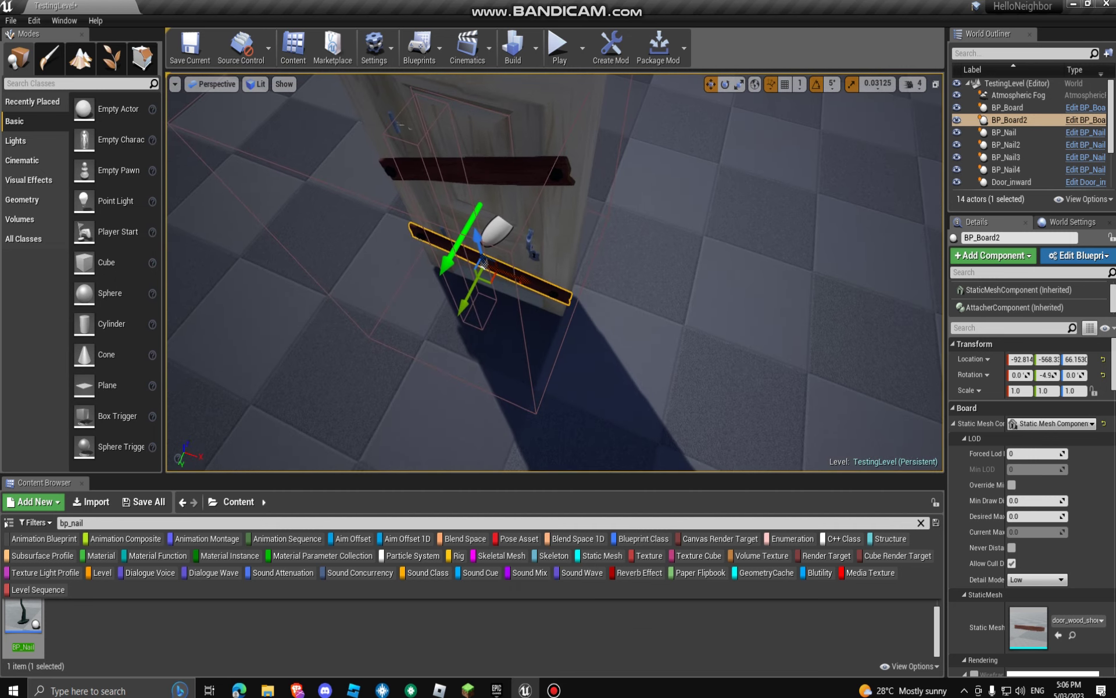
{"action": "left_click", "coordinate": [553, 690]}
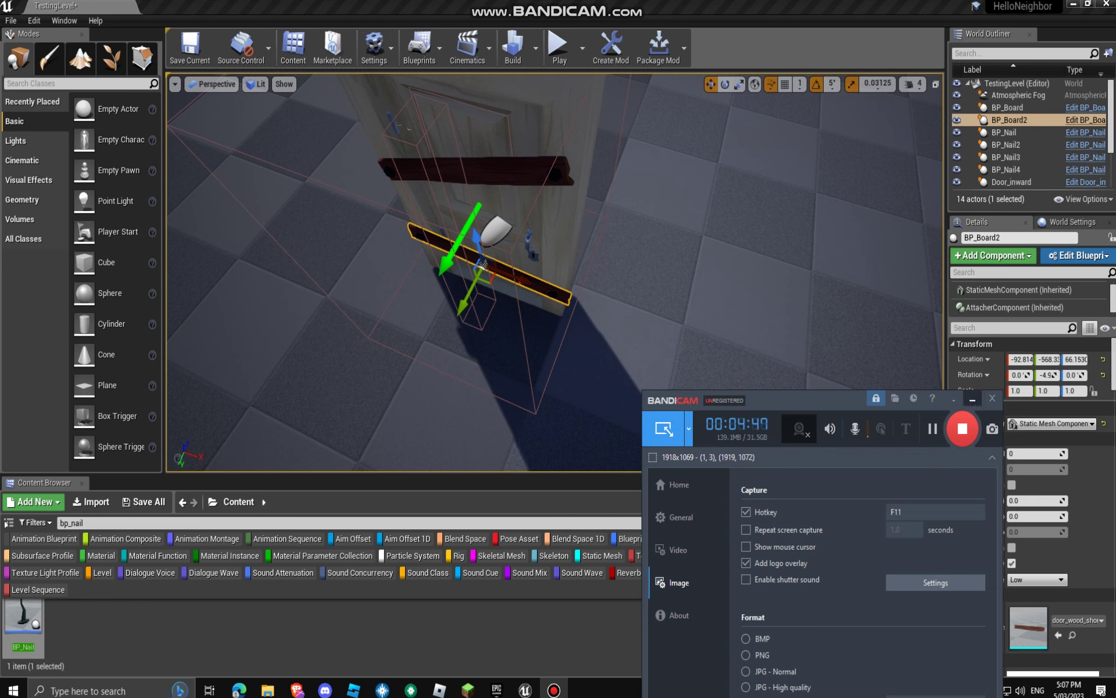
{"action": "left_click", "coordinate": [972, 398]}
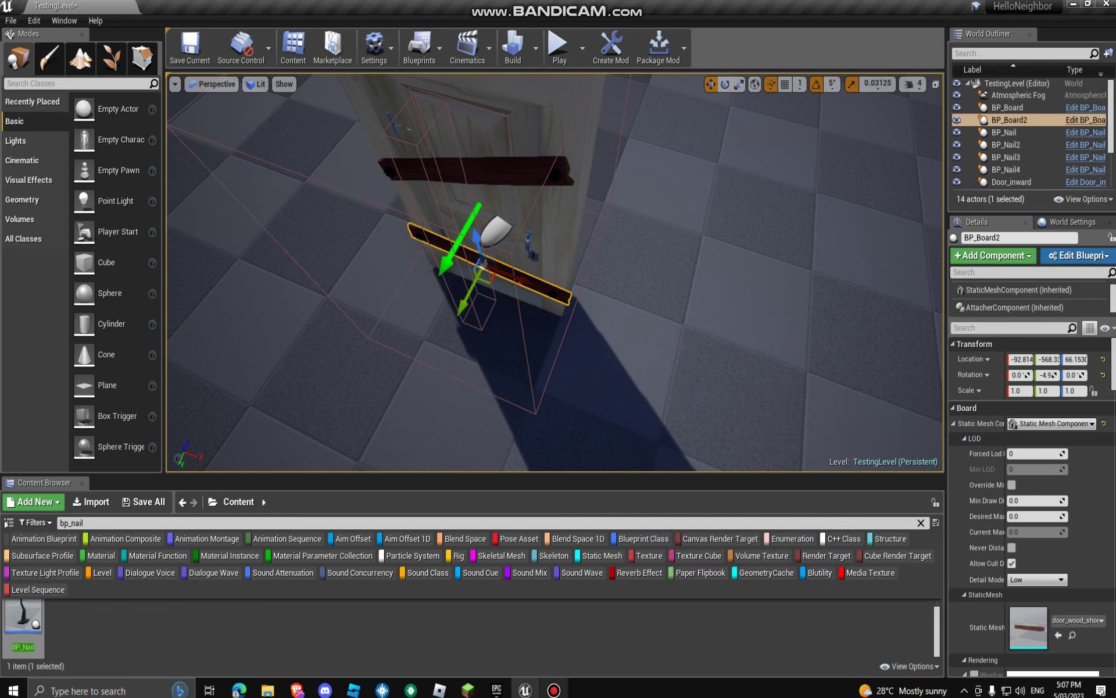
{"action": "left_click", "coordinate": [553, 690]}
{"action": "left_click", "coordinate": [972, 399]}
Step: Select the upper board and filter its details for "door"
{"action": "right_click_drag", "start_coordinate": [639, 291], "coordinate": [715, 245]}
{"action": "key", "text": "w"}
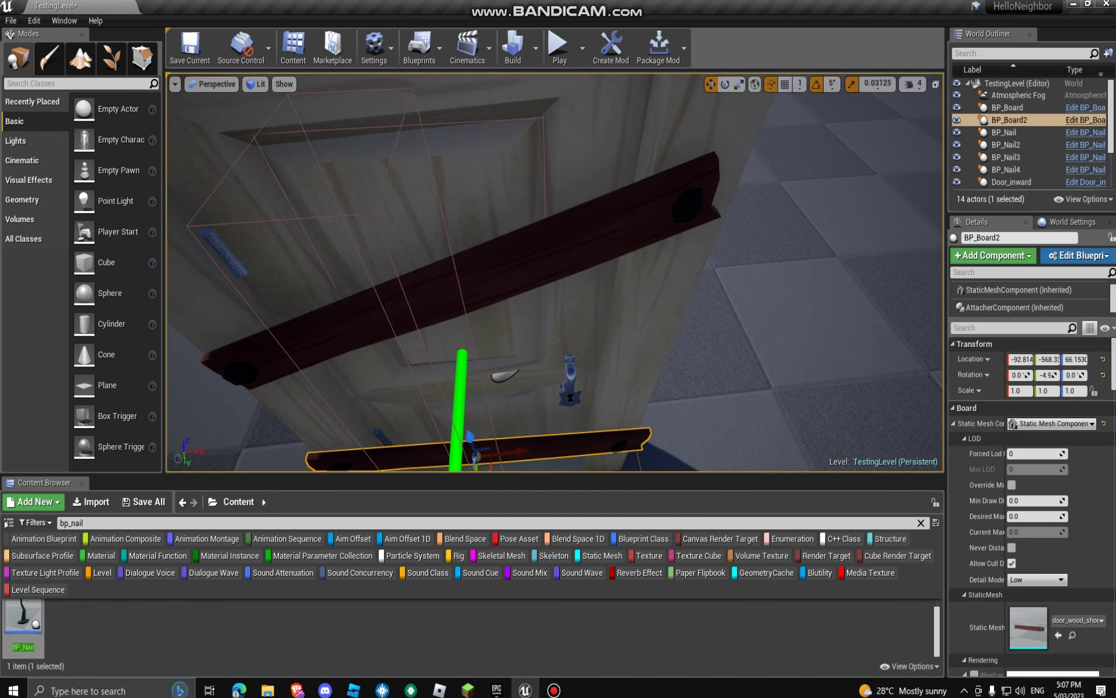
{"action": "left_click", "coordinate": [494, 270]}
{"action": "right_click_drag", "start_coordinate": [494, 270], "coordinate": [456, 293]}
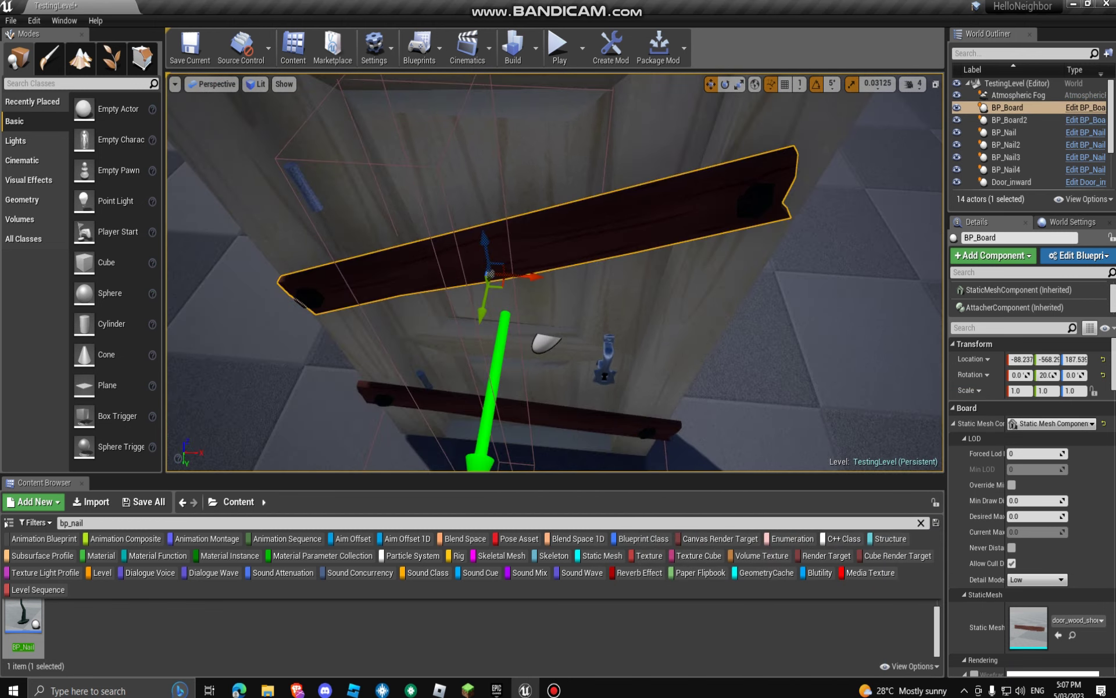
{"action": "left_click", "coordinate": [837, 290]}
{"action": "left_click", "coordinate": [657, 308]}
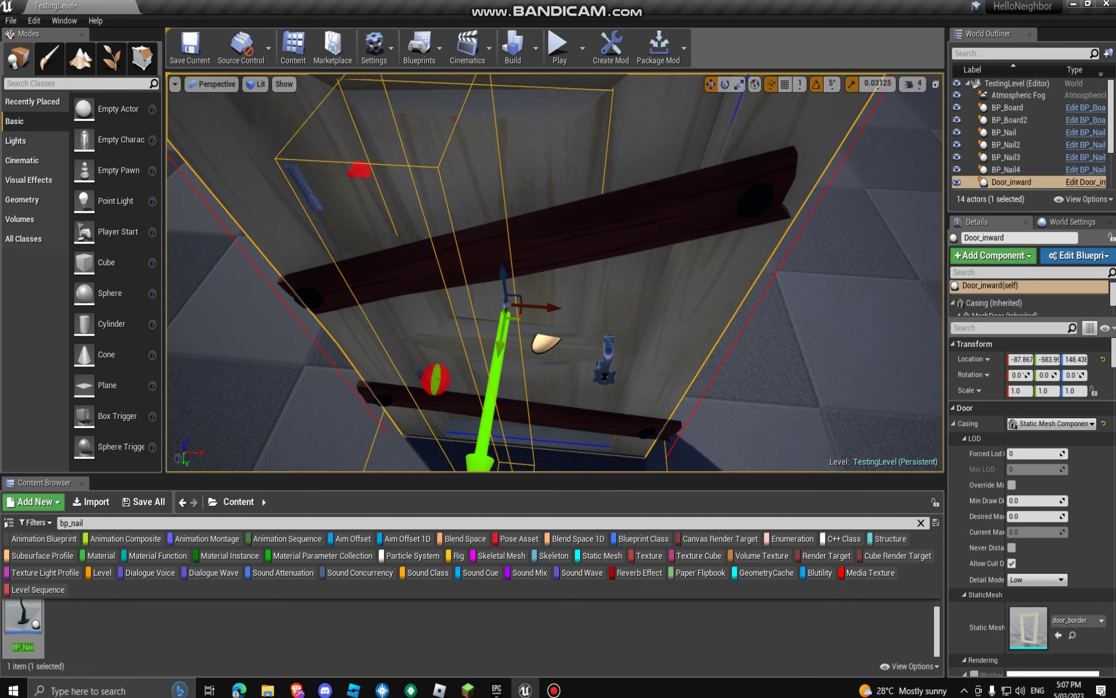
{"action": "left_click", "coordinate": [645, 232]}
{"action": "left_click", "coordinate": [1010, 328]}
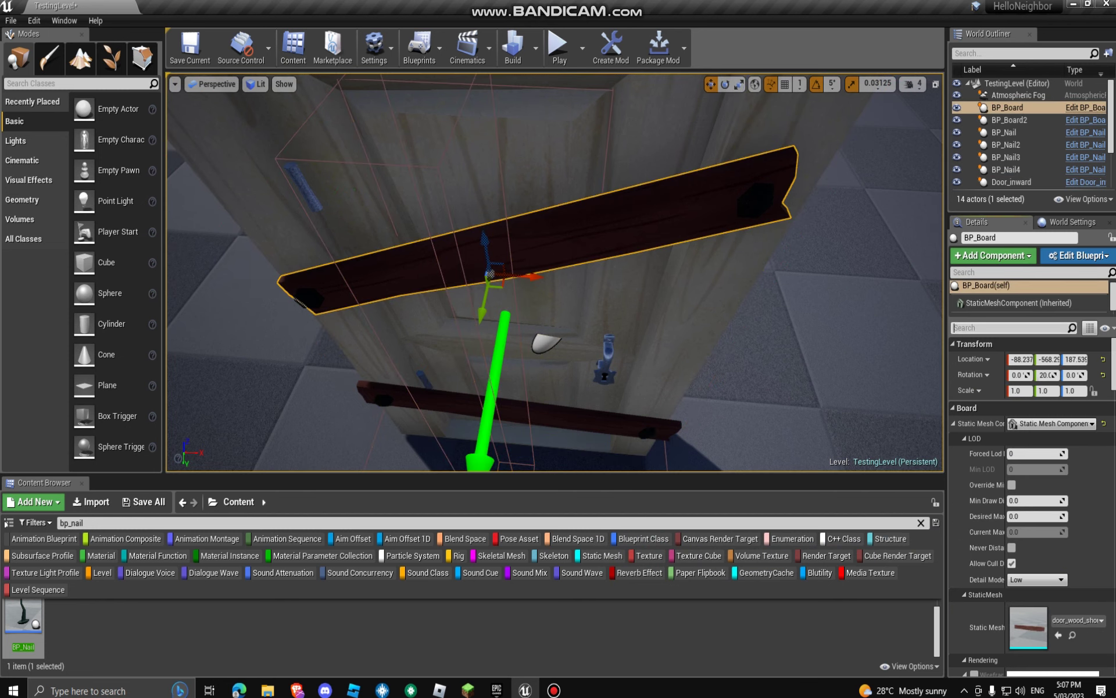
{"action": "type", "text": "door"}
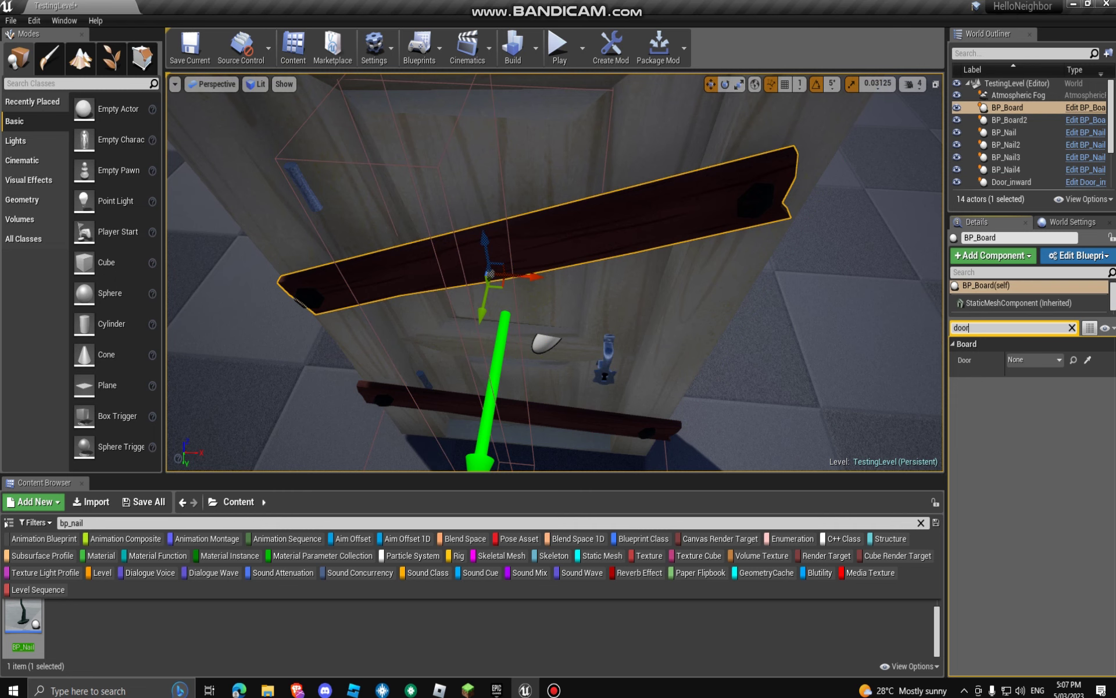
Step: Set the upper board's Door reference to Door_inward
{"action": "left_click", "coordinate": [657, 308]}
{"action": "right_click_drag", "start_coordinate": [657, 308], "coordinate": [703, 250]}
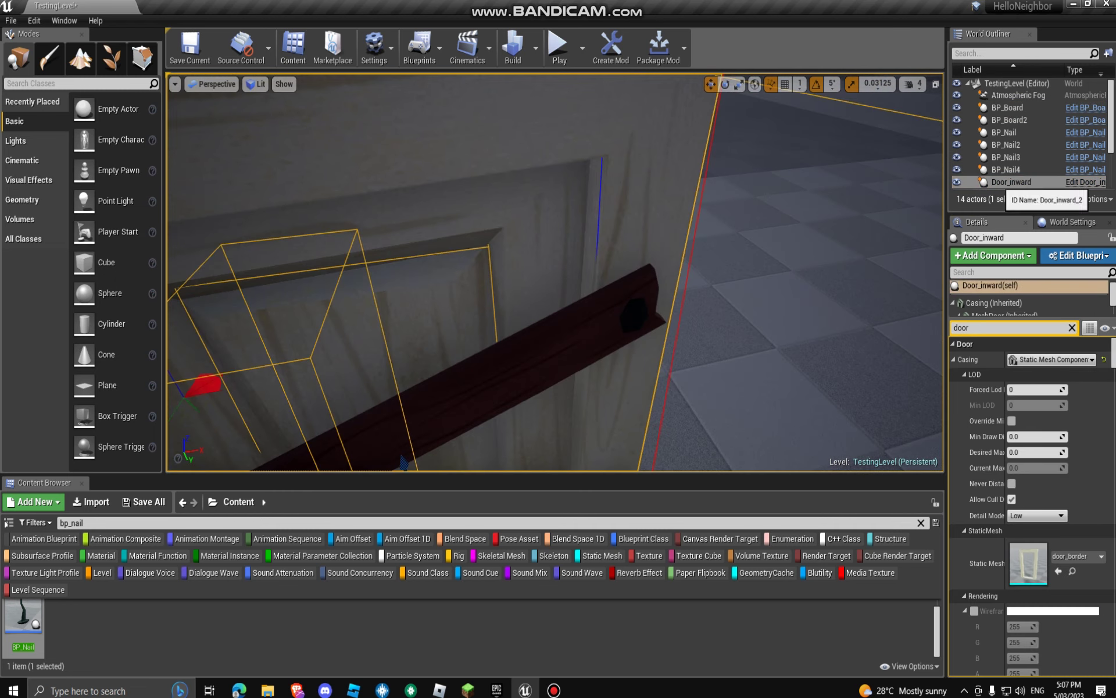
{"action": "left_click", "coordinate": [1015, 182]}
{"action": "right_click_drag", "start_coordinate": [581, 279], "coordinate": [540, 320]}
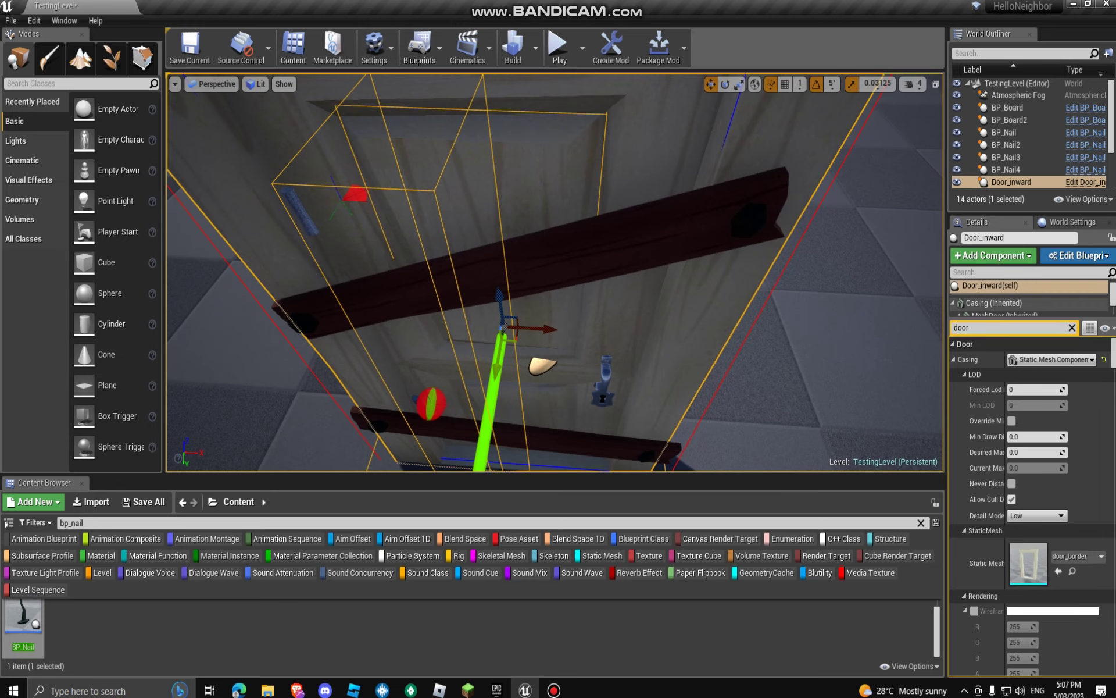
{"action": "left_click", "coordinate": [616, 250]}
{"action": "left_click", "coordinate": [1028, 360]}
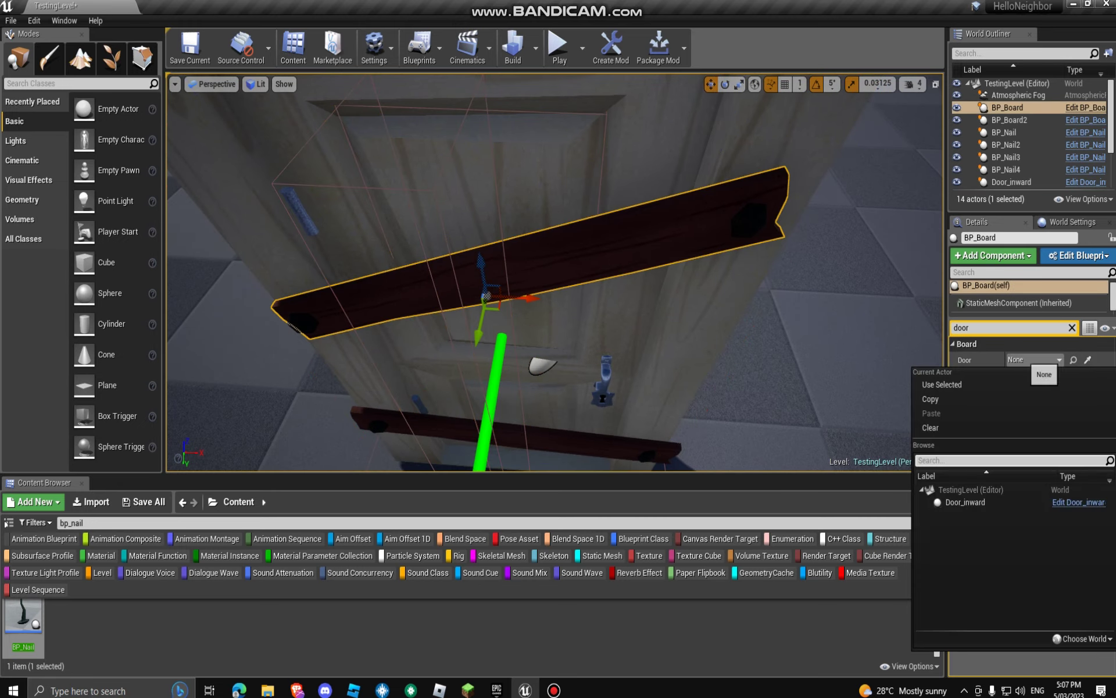
{"action": "left_click", "coordinate": [965, 502]}
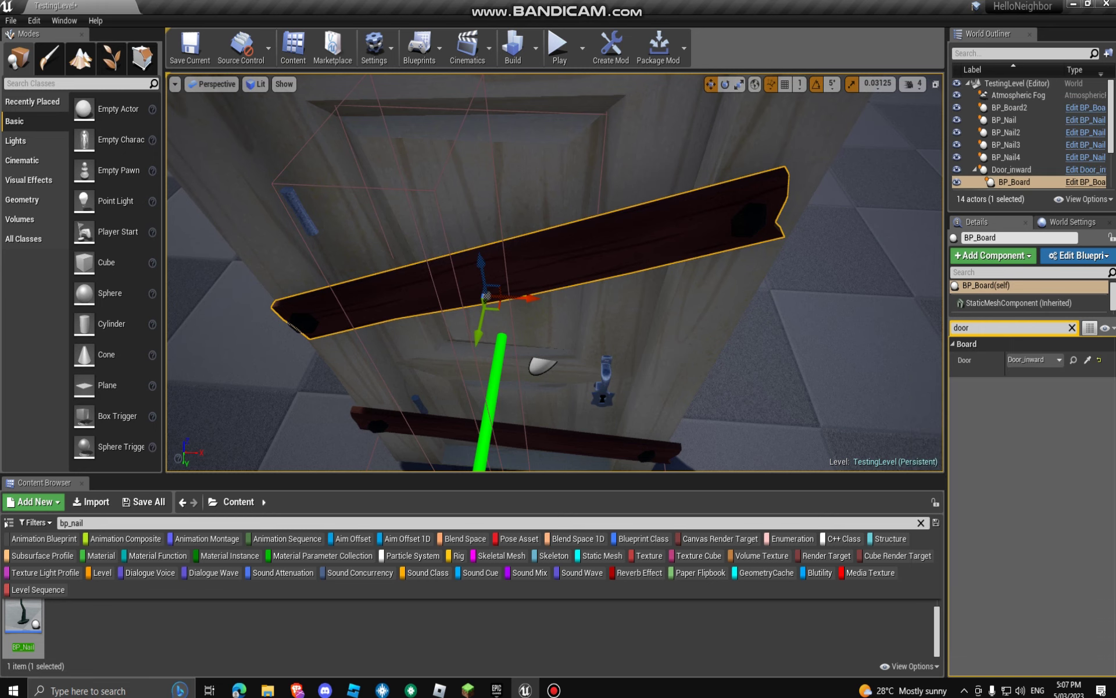
Step: Set the lower board's Door reference to Door_inward
{"action": "left_click", "coordinate": [573, 442]}
{"action": "left_click", "coordinate": [1034, 360]}
{"action": "left_click", "coordinate": [965, 502]}
Step: Select the upper board again and clear the details filter
{"action": "right_click_drag", "start_coordinate": [554, 272], "coordinate": [488, 228]}
{"action": "key", "text": "s"}
{"action": "left_click", "coordinate": [465, 325]}
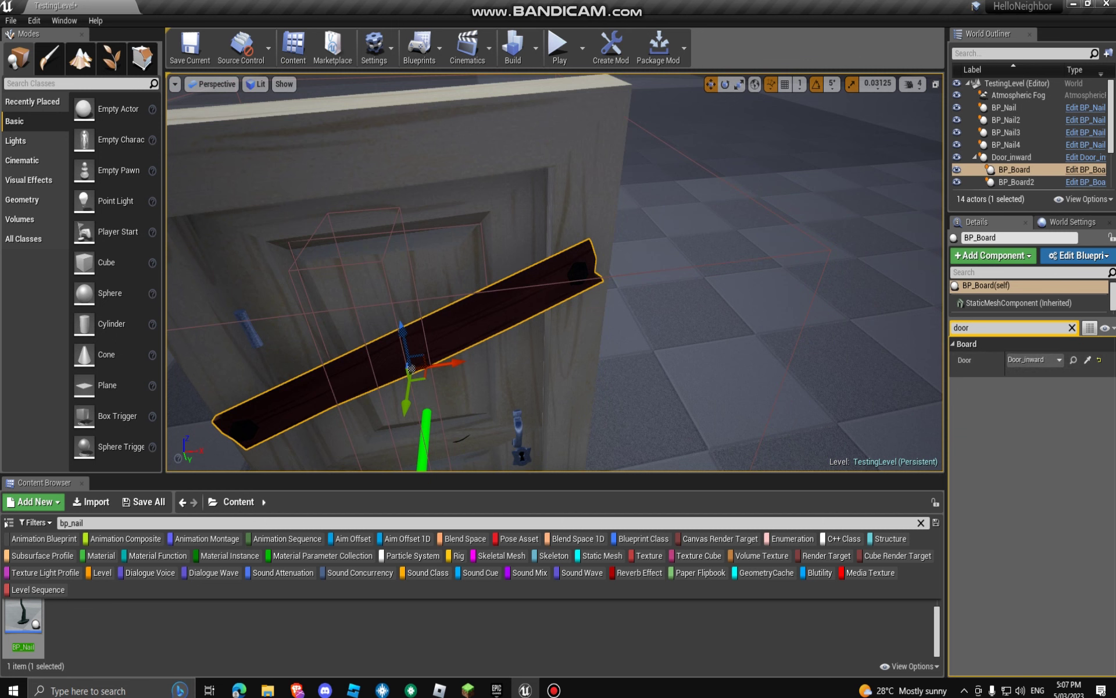
{"action": "left_click", "coordinate": [1012, 157]}
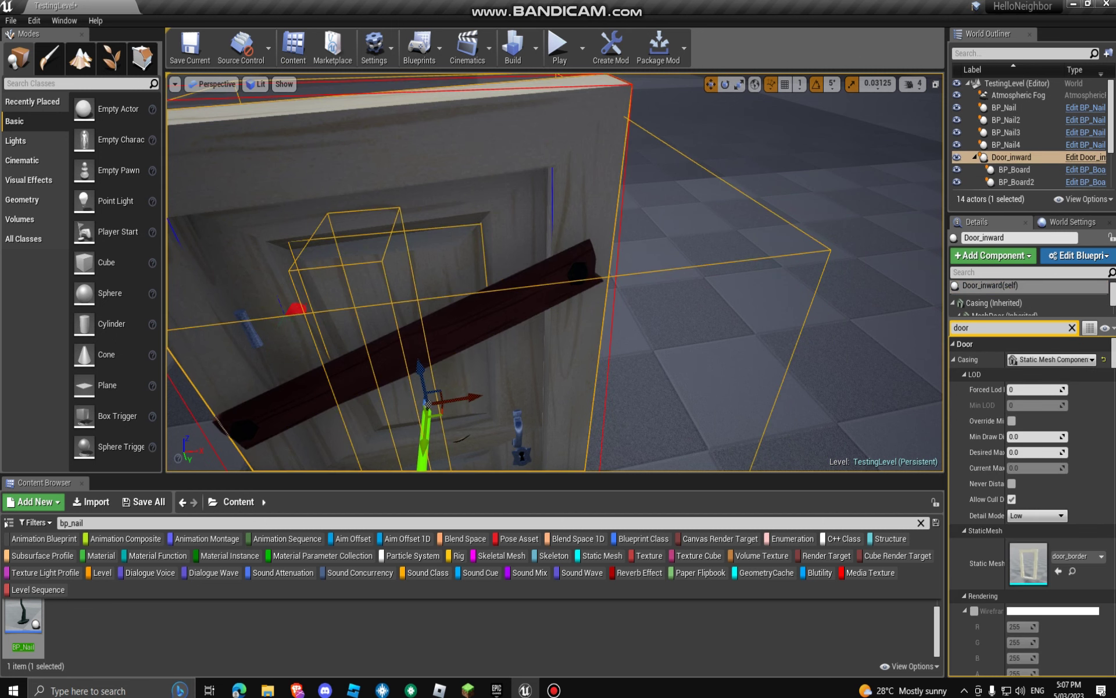
{"action": "left_click", "coordinate": [494, 309]}
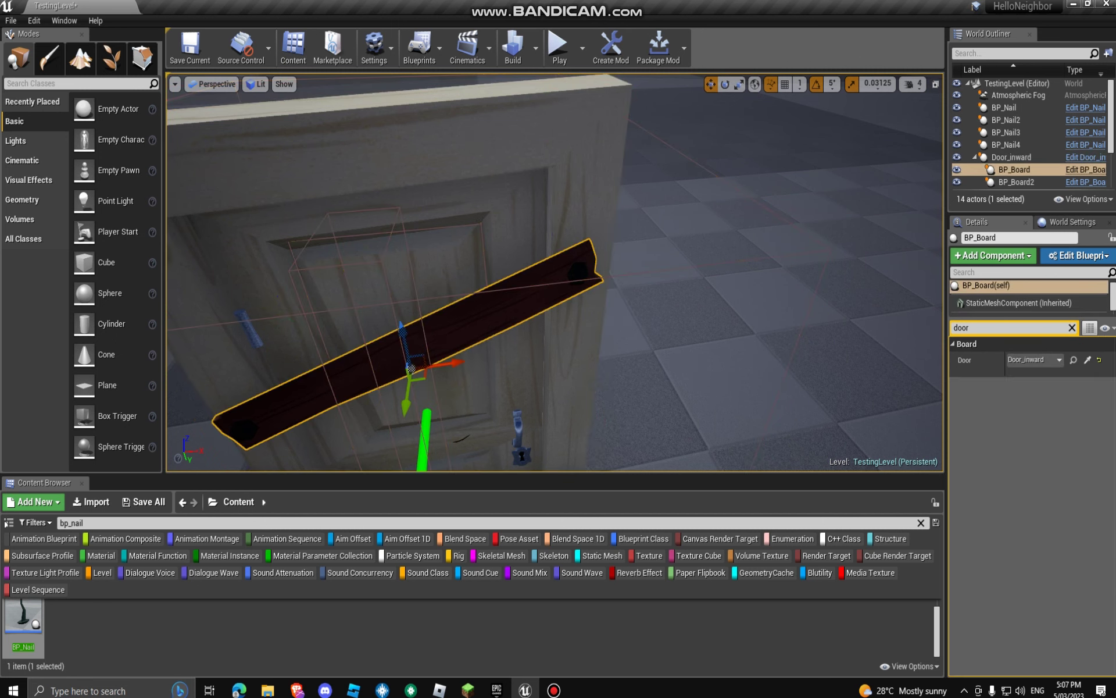
{"action": "scroll", "coordinate": [555, 271], "scroll_direction": "down", "scroll_amount": 4}
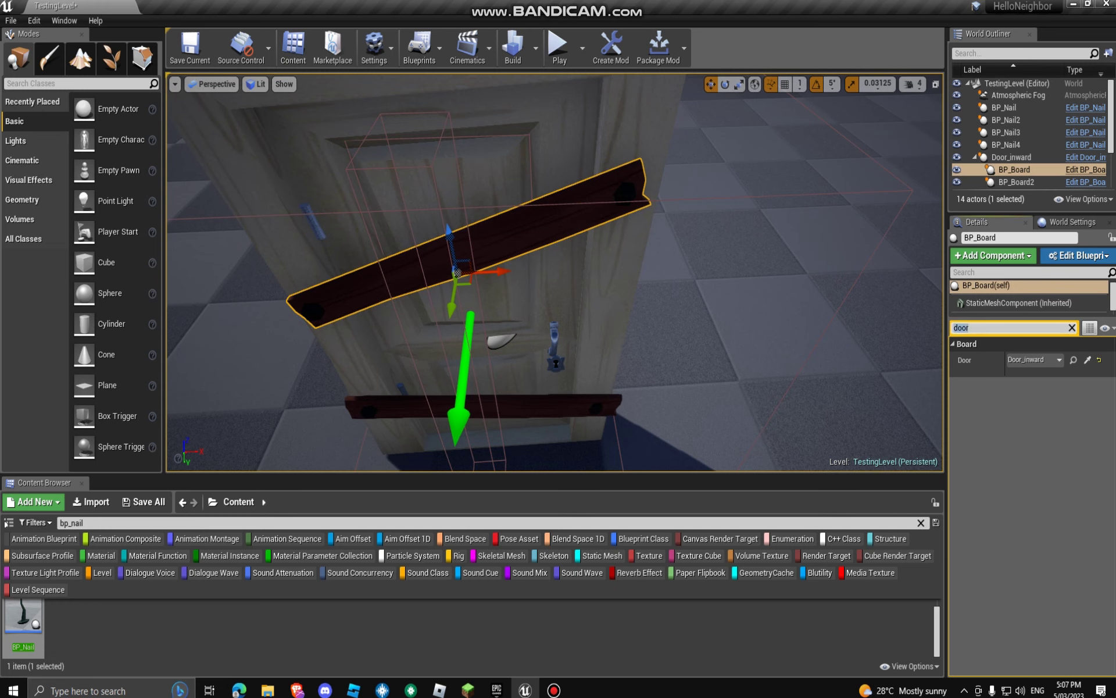
{"action": "key", "text": "BackSpace"}
{"action": "key", "text": "BackSpace"}
{"action": "key", "text": "BackSpace"}
{"action": "key", "text": "BackSpace"}
{"action": "type", "text": "st"}
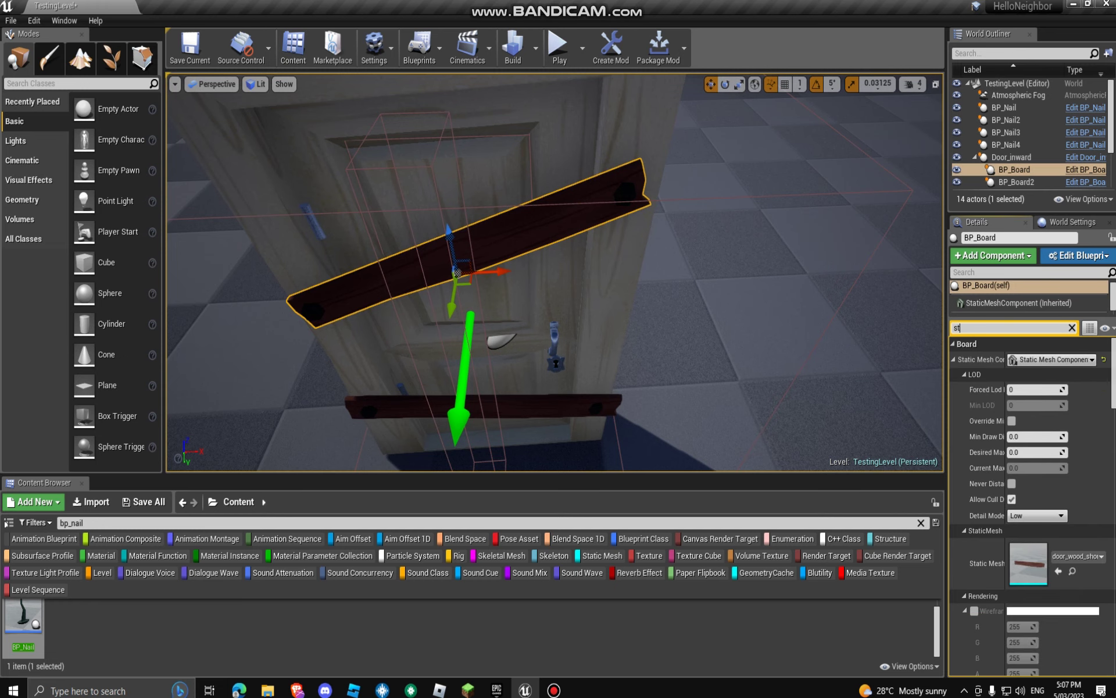
{"action": "type", "text": "a"}
{"action": "key", "text": "BackSpace"}
{"action": "key", "text": "BackSpace"}
{"action": "key", "text": "BackSpace"}
Step: Filter the upper board's details for "mode" and set its Flat Component Mode to Hold
{"action": "type", "text": "mode"}
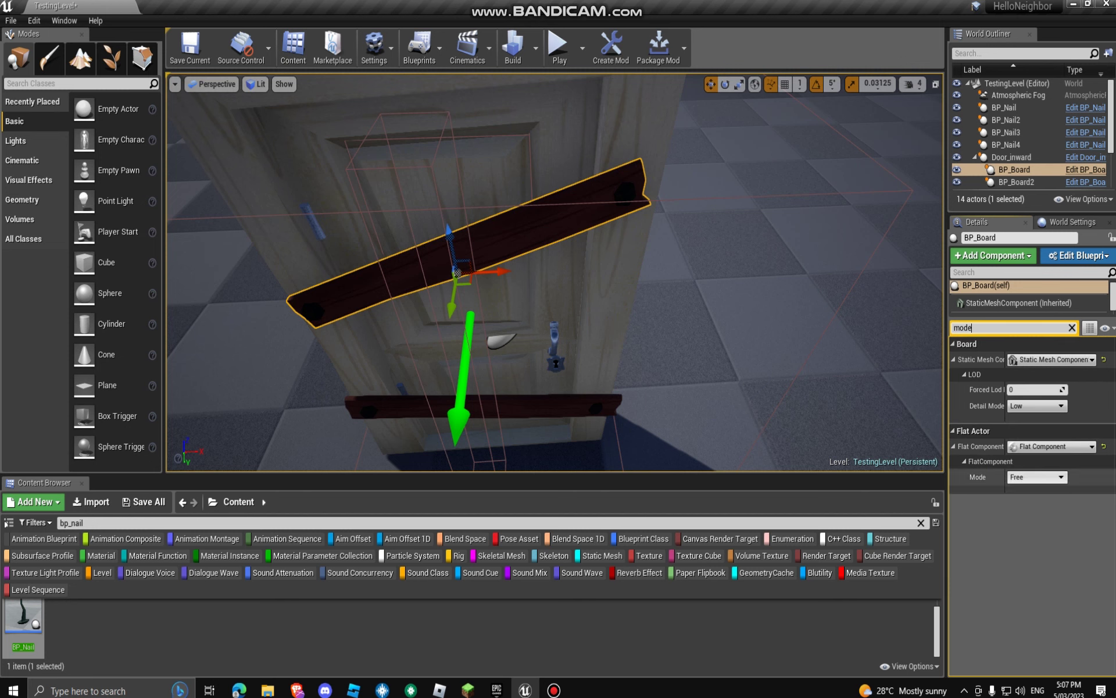
{"action": "left_click", "coordinate": [1036, 476]}
{"action": "left_click", "coordinate": [1028, 556]}
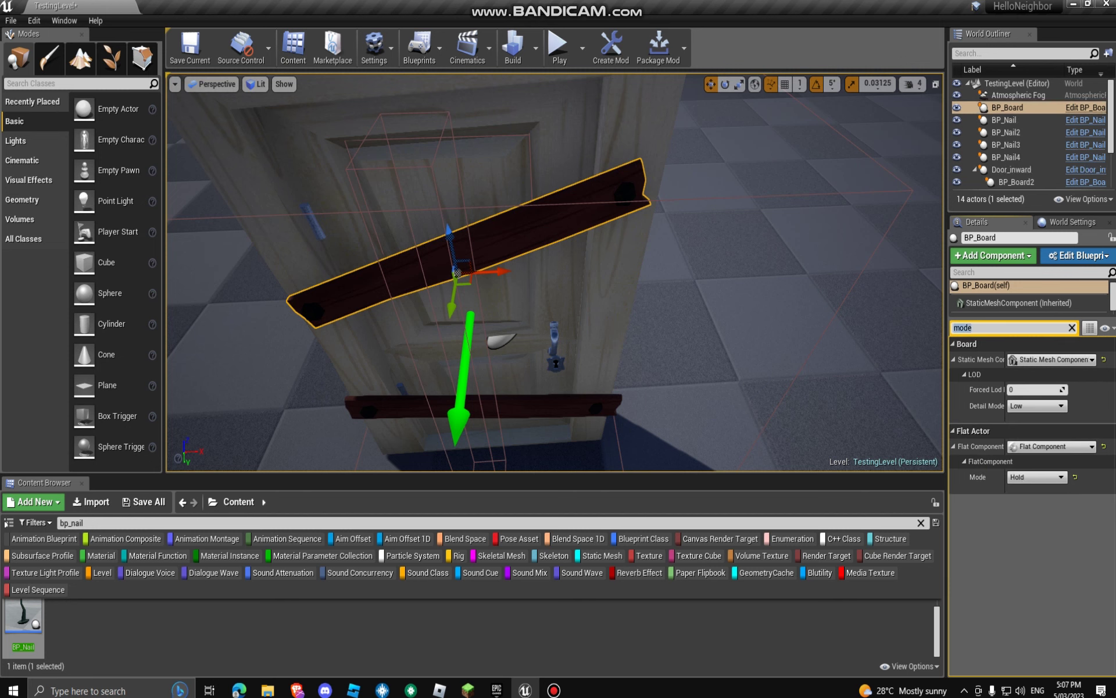
Step: Set the lower board's Flat Component Mode to Hold
{"action": "left_click", "coordinate": [523, 406]}
{"action": "left_click", "coordinate": [1036, 476]}
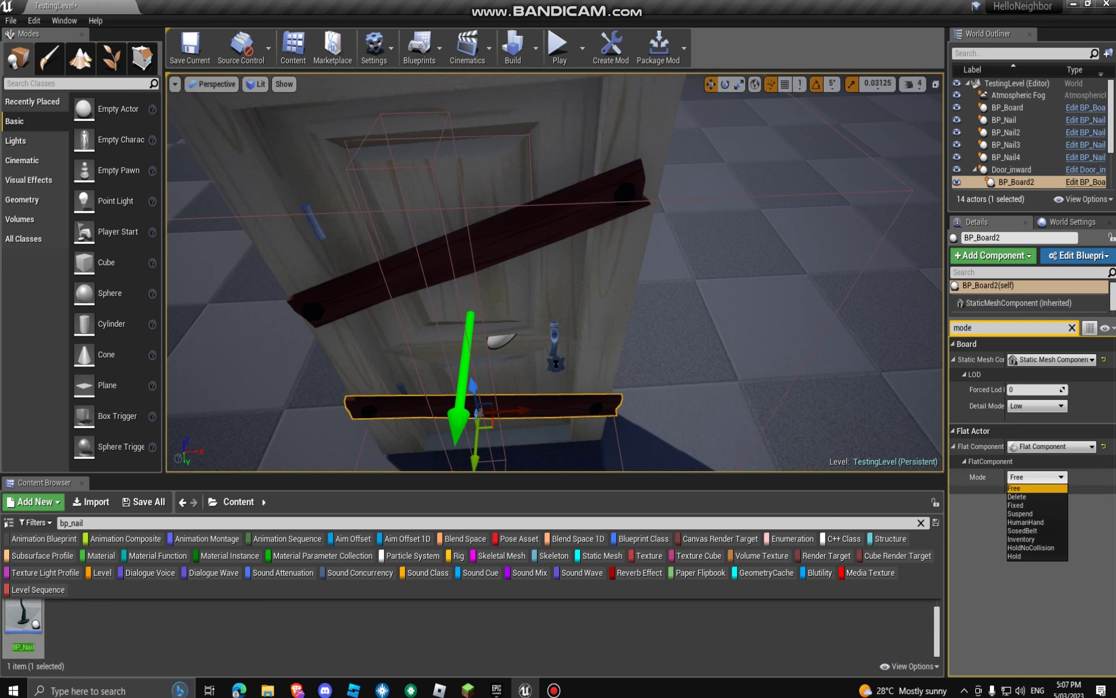
{"action": "left_click", "coordinate": [1028, 556]}
{"action": "right_click_drag", "start_coordinate": [558, 291], "coordinate": [549, 224]}
{"action": "key", "text": "w"}
{"action": "key", "text": "s"}
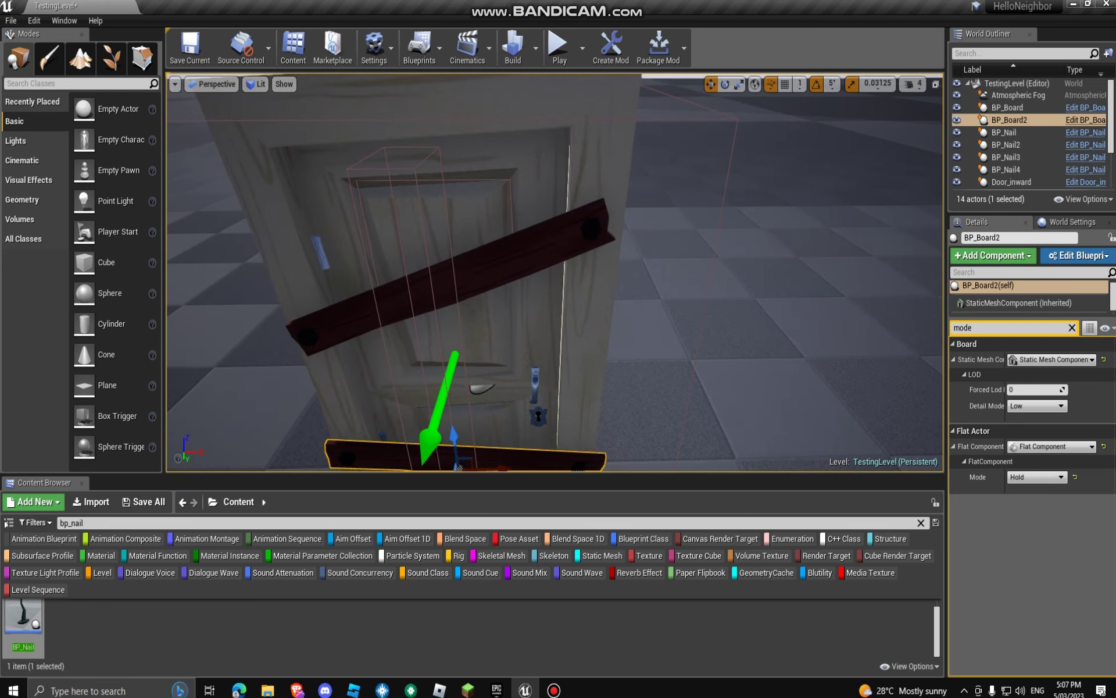
{"action": "left_click", "coordinate": [590, 228]}
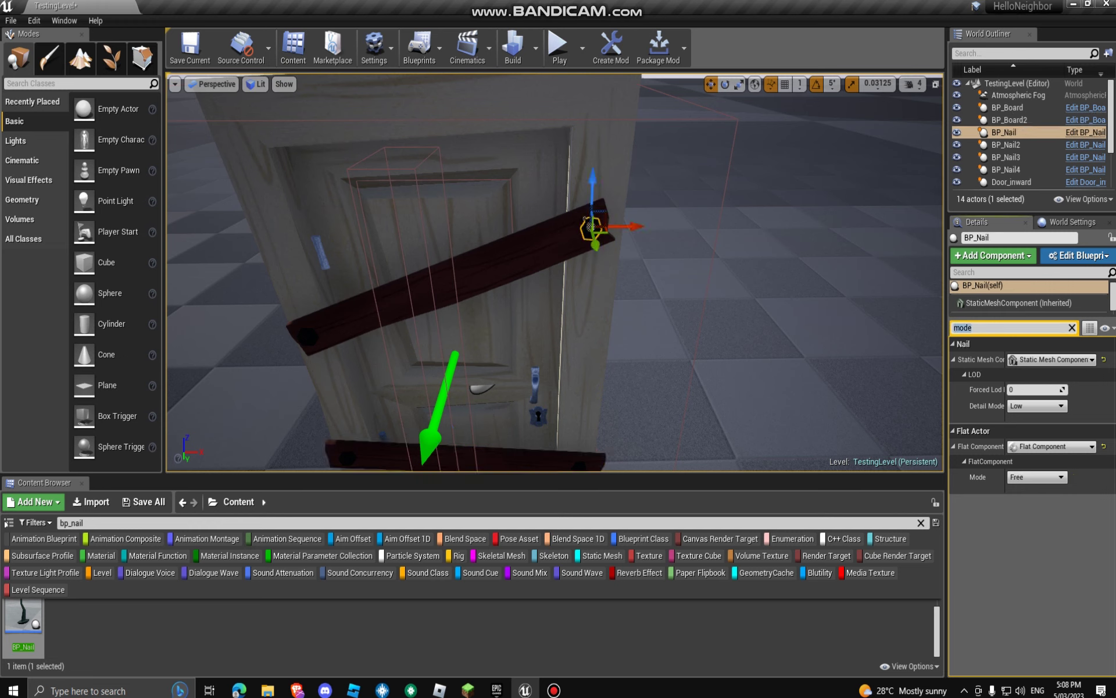
{"action": "type", "text": "connect"}
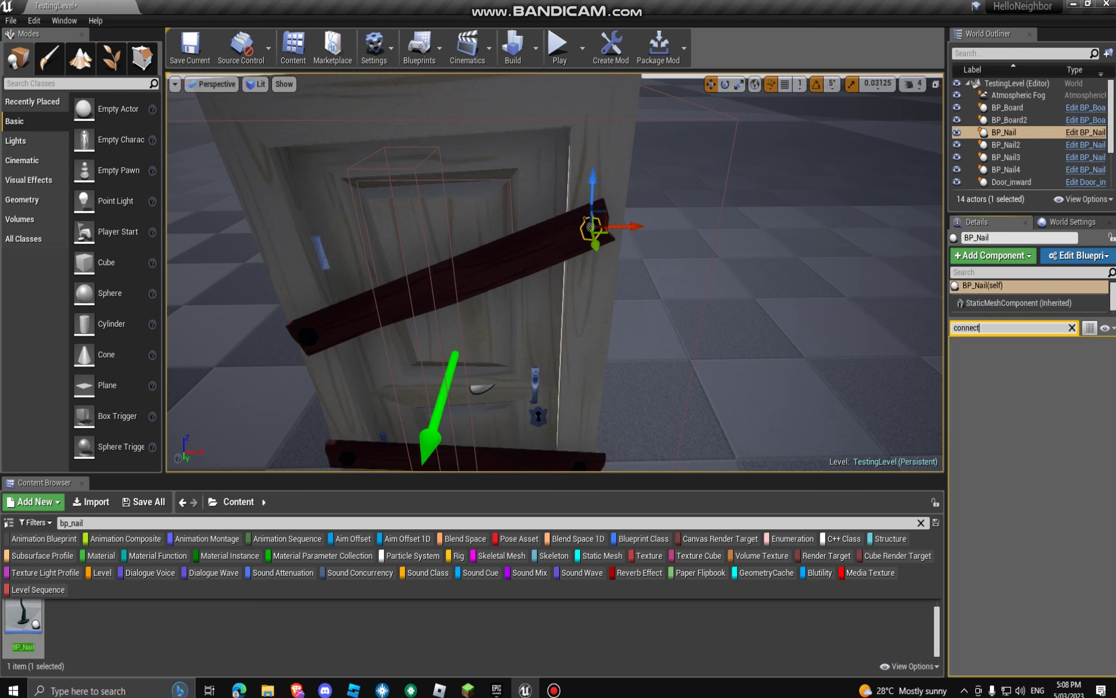
{"action": "key", "text": "BackSpace"}
{"action": "key", "text": "BackSpace"}
{"action": "key", "text": "BackSpace"}
{"action": "key", "text": "BackSpace"}
{"action": "key", "text": "BackSpace"}
{"action": "key", "text": "BackSpace"}
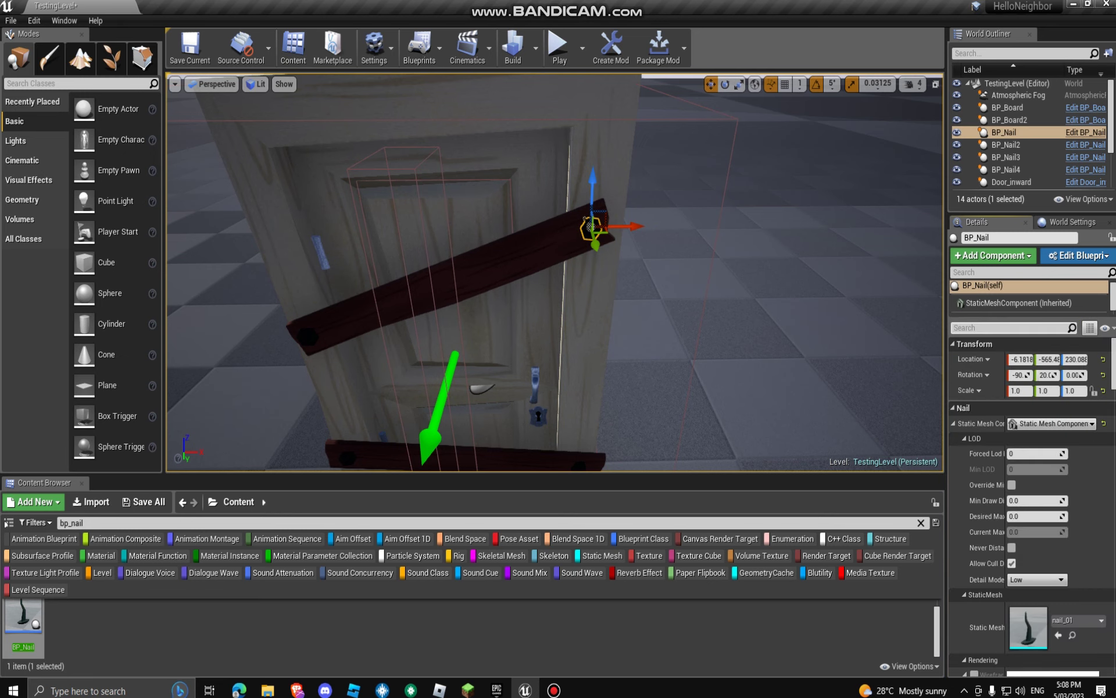
Step: Filter the details for "board" and set the Board reference of the upper board's handle-side nail to BP_Board
{"action": "type", "text": "boa"}
{"action": "left_click", "coordinate": [511, 257]}
{"action": "right_click_drag", "start_coordinate": [512, 257], "coordinate": [494, 238]}
{"action": "key", "text": "w"}
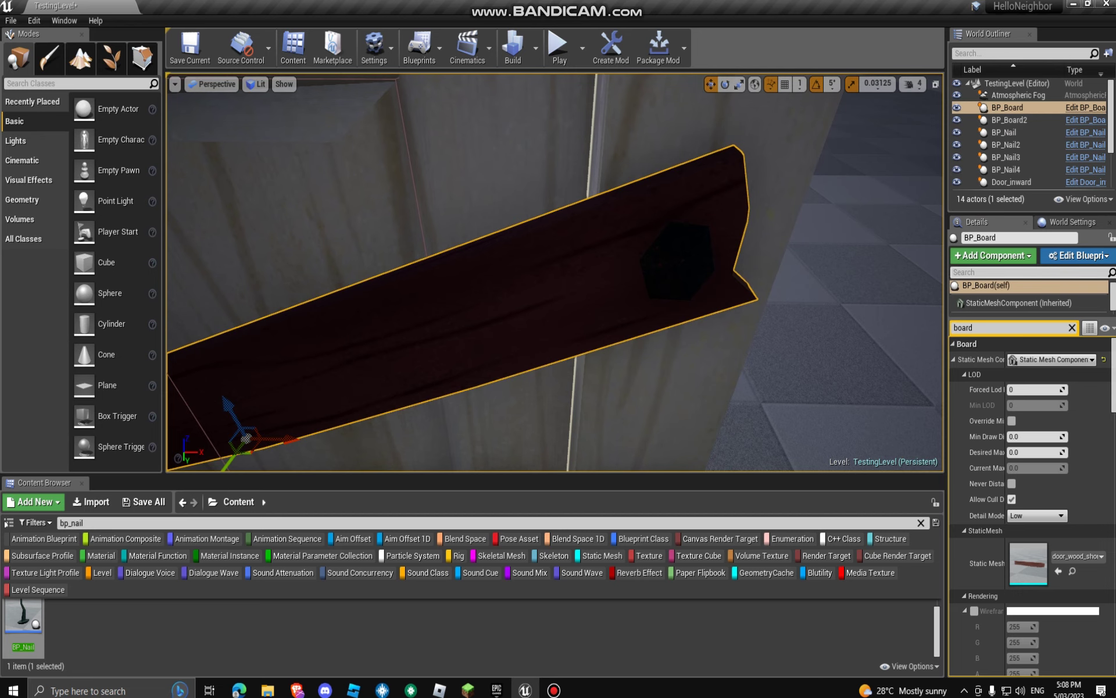
{"action": "left_click", "coordinate": [677, 263]}
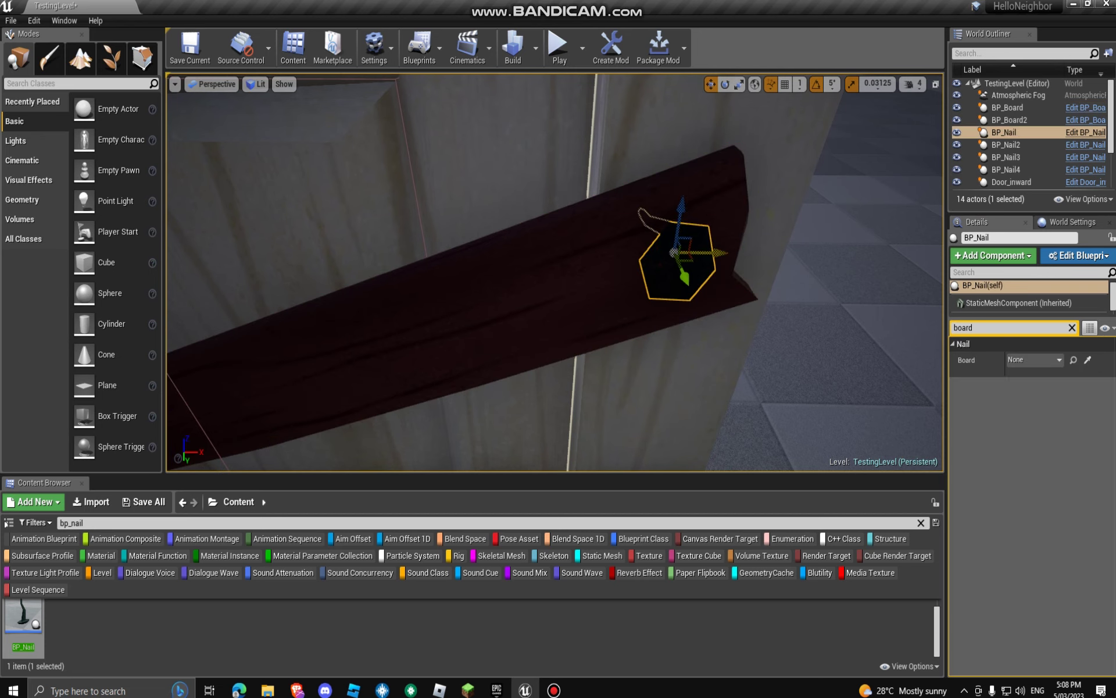
{"action": "left_click", "coordinate": [1034, 360]}
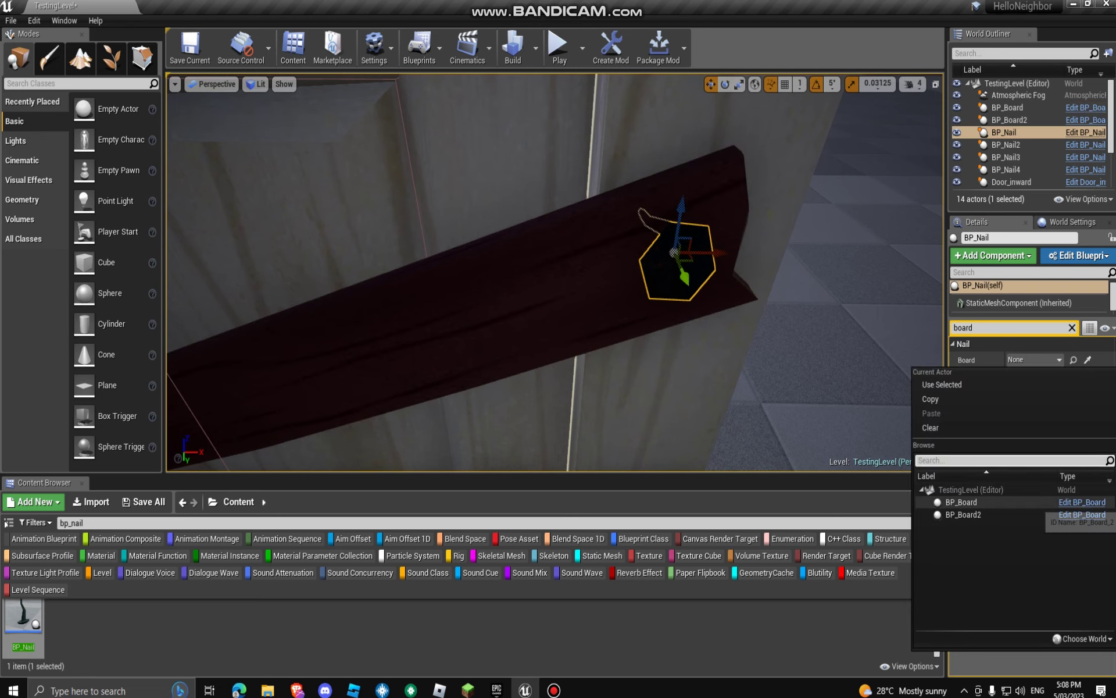
{"action": "left_click", "coordinate": [989, 497]}
Step: Set the Board reference of the upper board's hinge-side nail to BP_Board
{"action": "right_click_drag", "start_coordinate": [555, 272], "coordinate": [523, 272]}
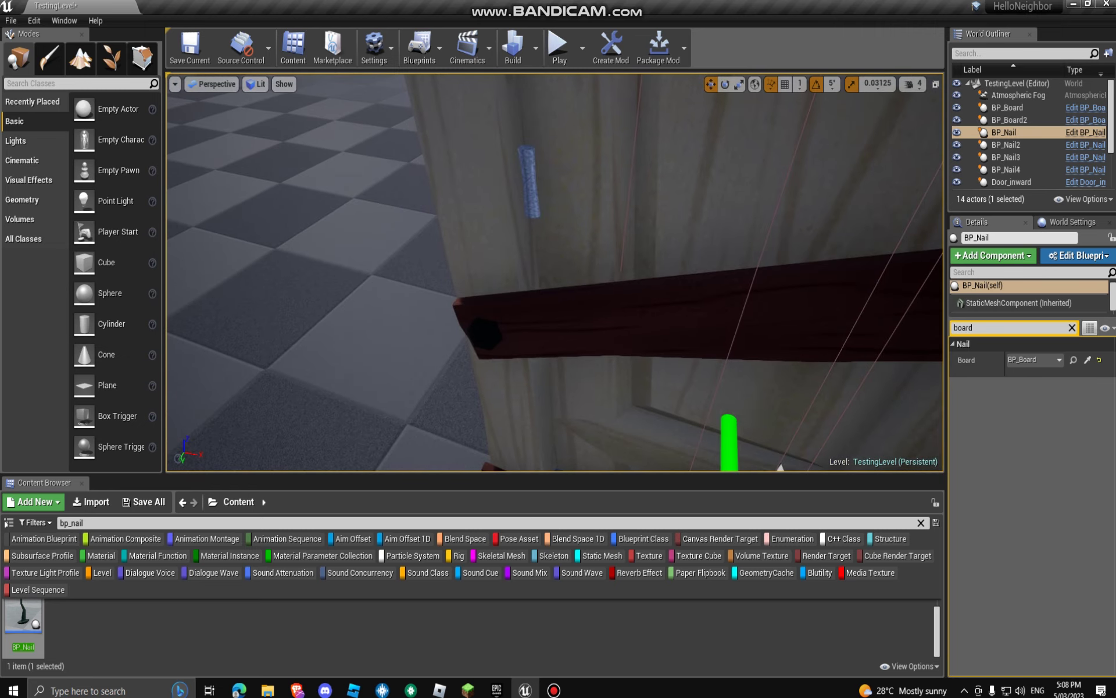
{"action": "left_click", "coordinate": [570, 323]}
{"action": "left_click", "coordinate": [482, 332]}
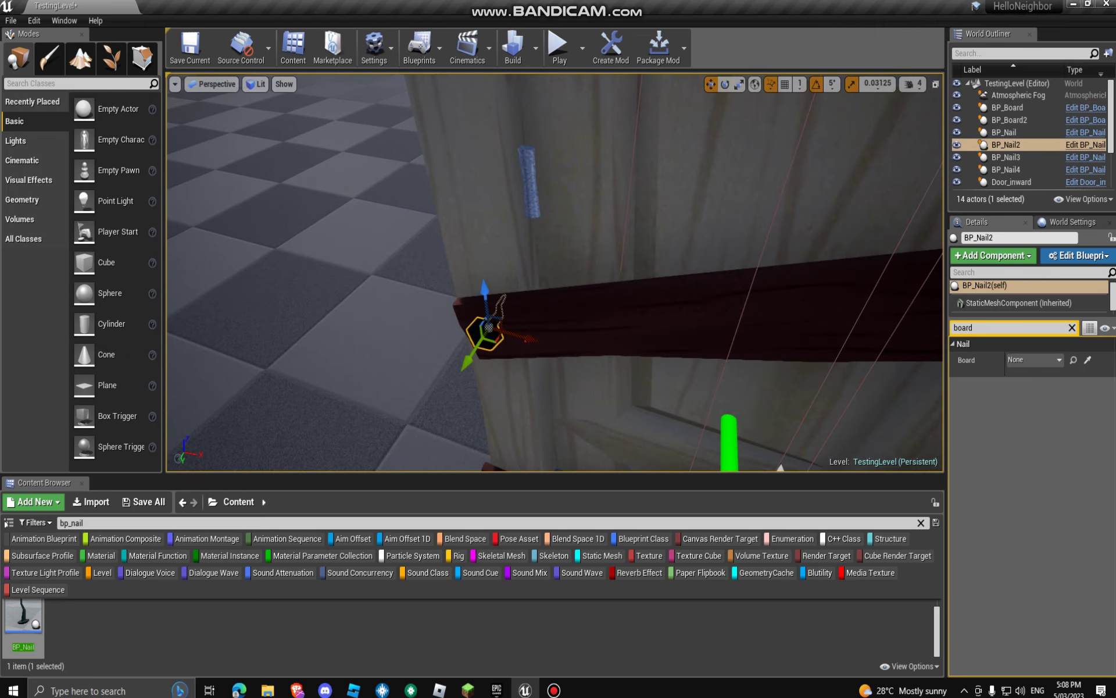
{"action": "left_click", "coordinate": [1034, 360]}
{"action": "left_click", "coordinate": [988, 497]}
Step: Check the Board references of the upper board's two nails and select the lower board for comparison
{"action": "right_click_drag", "start_coordinate": [555, 272], "coordinate": [752, 261]}
{"action": "left_click", "coordinate": [525, 141]}
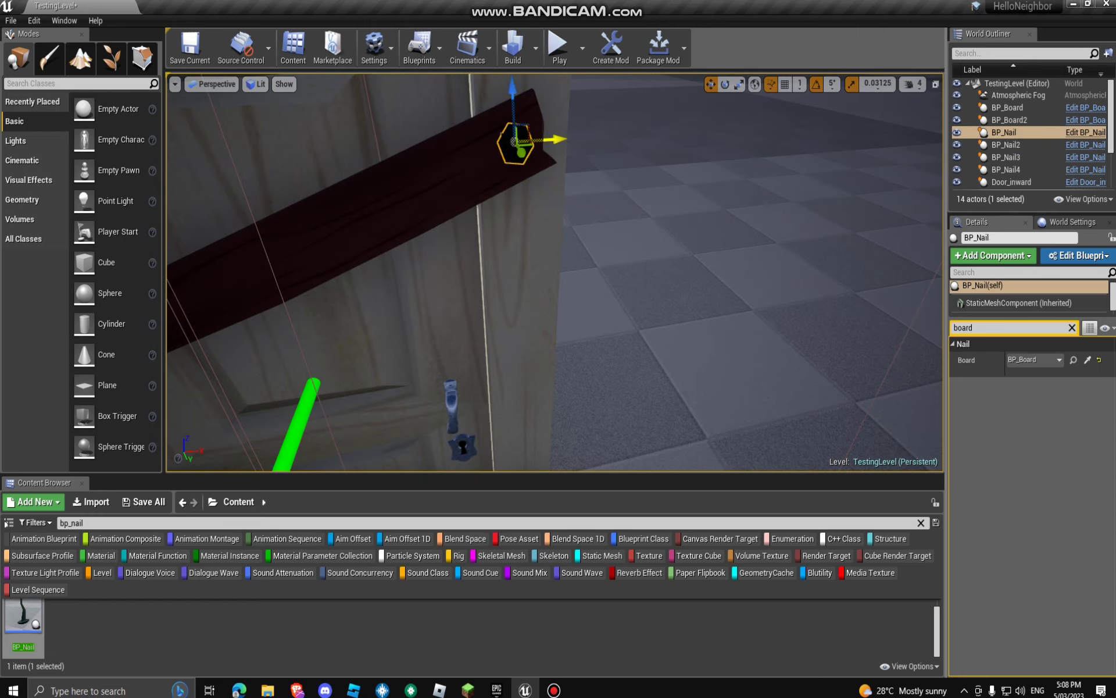
{"action": "right_click_drag", "start_coordinate": [525, 141], "coordinate": [506, 233]}
{"action": "double_click", "coordinate": [523, 373]}
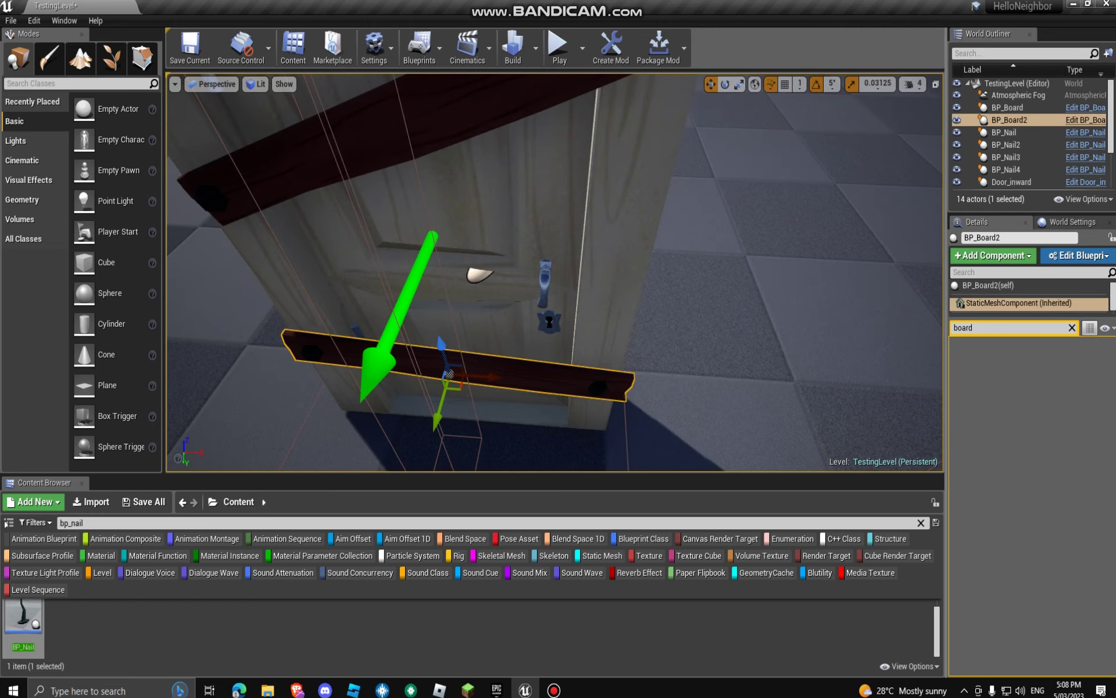
{"action": "left_click", "coordinate": [212, 201]}
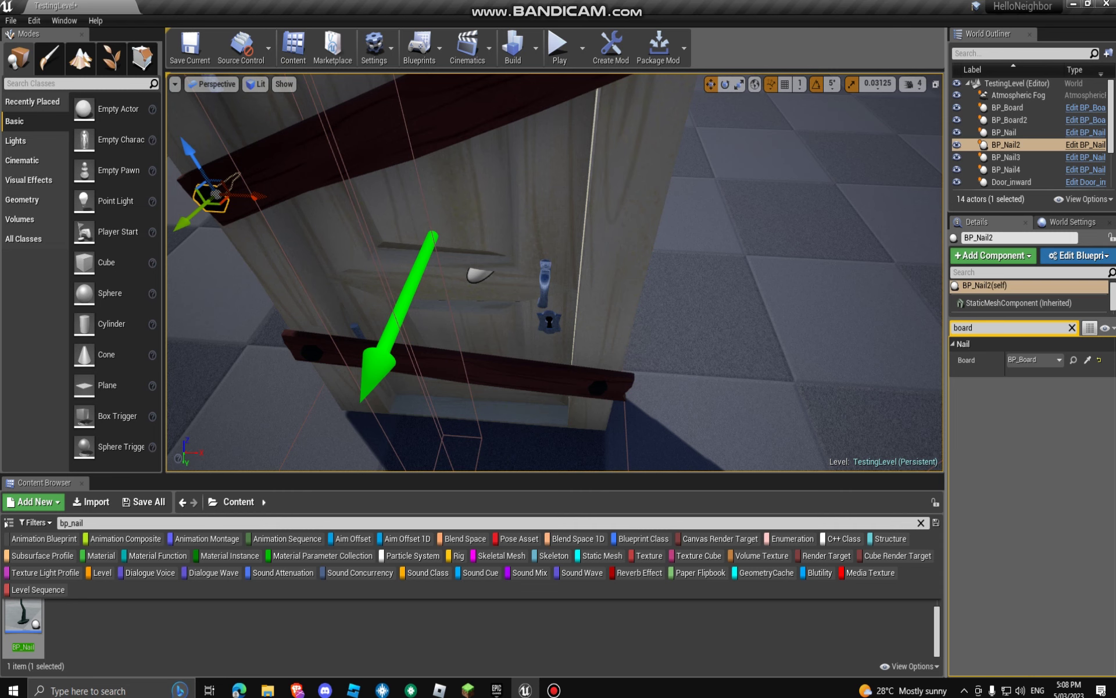
{"action": "left_click", "coordinate": [477, 368]}
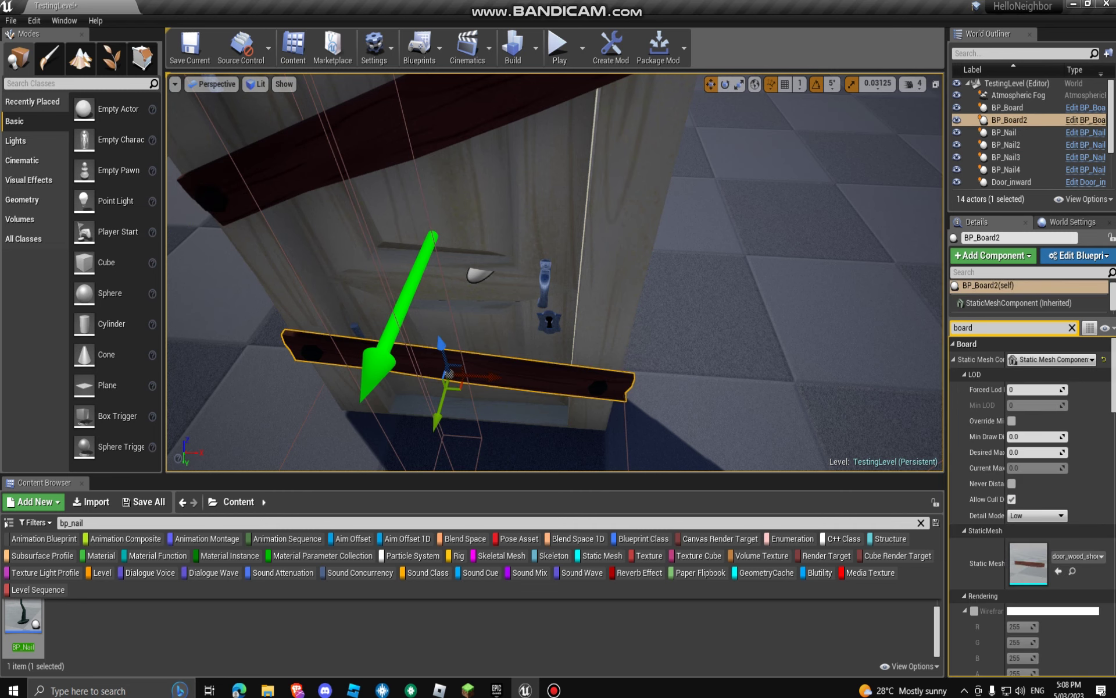
Step: Select the nail at the handle-side end of the lower board and save the level
{"action": "left_click", "coordinate": [597, 388]}
{"action": "key", "text": "w"}
{"action": "right_click_drag", "start_coordinate": [597, 387], "coordinate": [570, 308]}
{"action": "left_click_drag", "start_coordinate": [563, 207], "coordinate": [563, 215]}
{"action": "right_click_drag", "start_coordinate": [563, 215], "coordinate": [519, 208]}
{"action": "key", "text": "ctrl+s"}
{"action": "right_click_drag", "start_coordinate": [556, 272], "coordinate": [583, 278]}
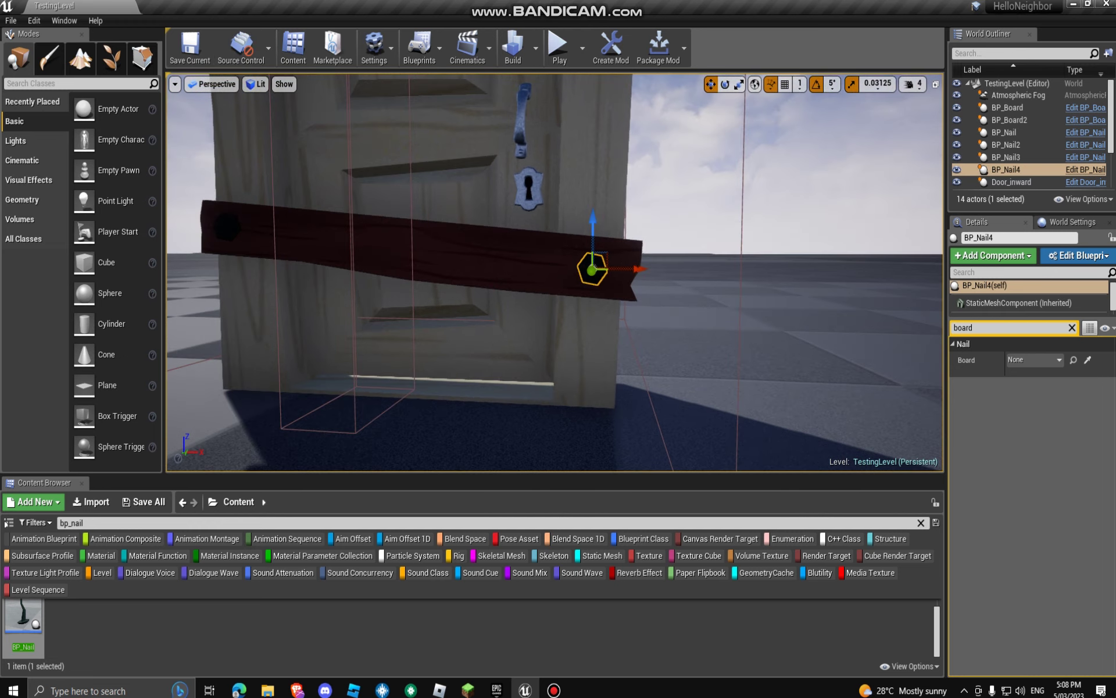
Step: Set the Board reference of the lower board's handle-side nail to BP_Board2
{"action": "left_click", "coordinate": [1035, 359]}
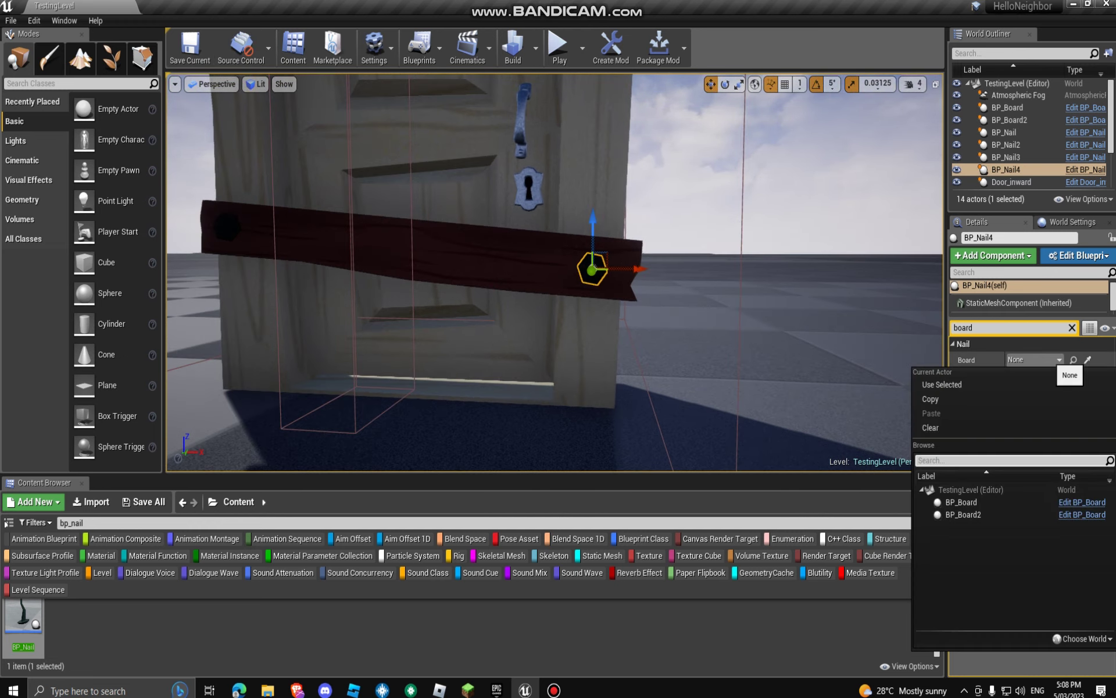
{"action": "left_click", "coordinate": [989, 515]}
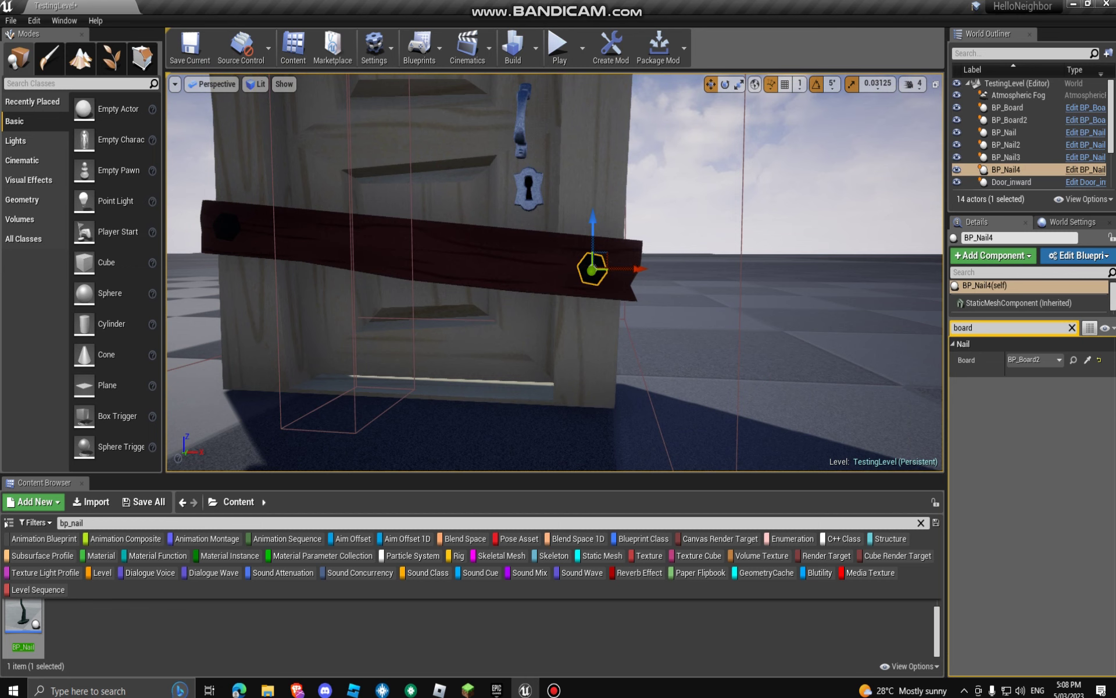
{"action": "left_click", "coordinate": [502, 259]}
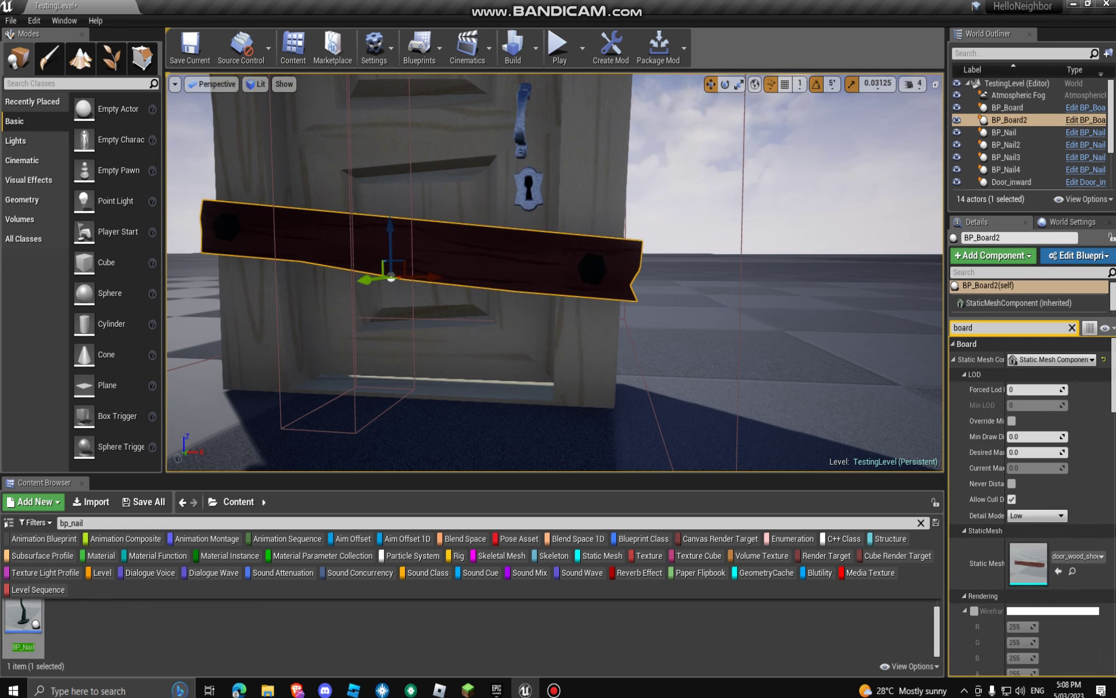
{"action": "left_click", "coordinate": [592, 270]}
{"action": "left_click", "coordinate": [1035, 360]}
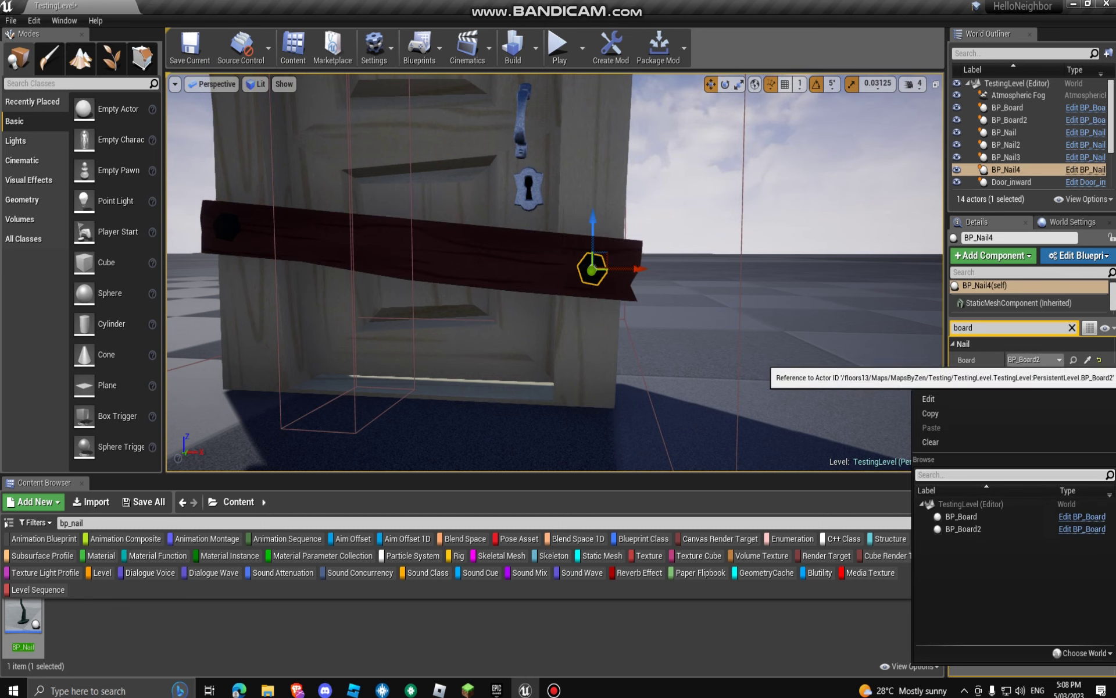
{"action": "left_click", "coordinate": [986, 529]}
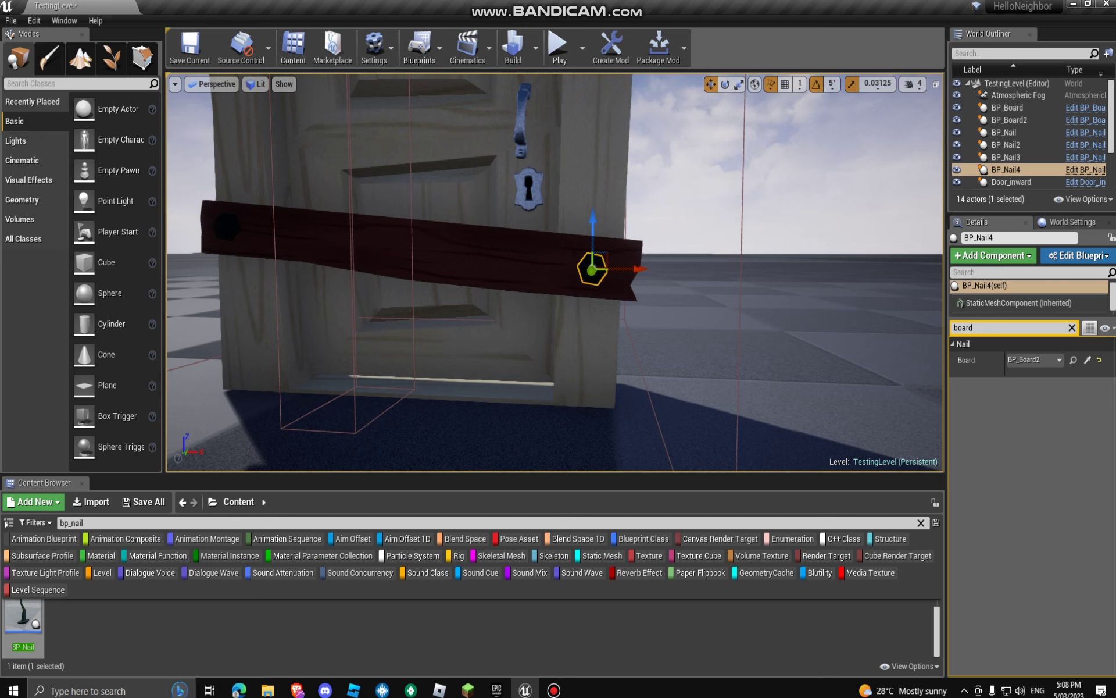
Step: Set the Board reference of the lower board's hinge-side nail to BP_Board2 and save the level
{"action": "left_click", "coordinate": [226, 228]}
{"action": "left_click", "coordinate": [1035, 359]}
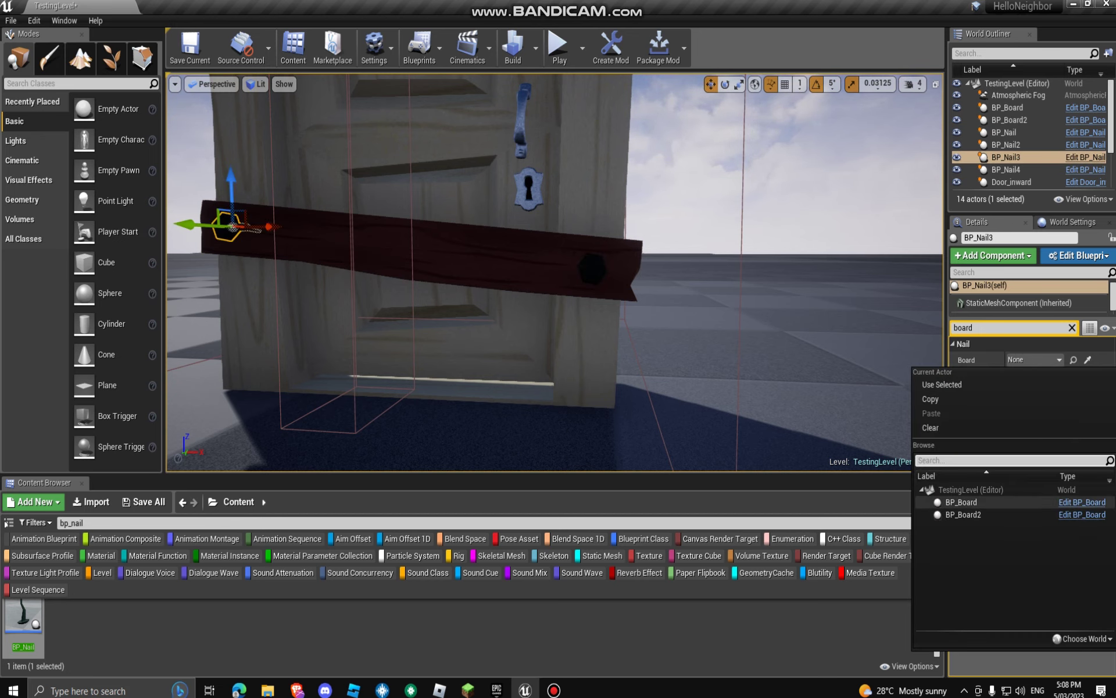
{"action": "left_click", "coordinate": [982, 516]}
{"action": "right_click_drag", "start_coordinate": [552, 273], "coordinate": [651, 349]}
{"action": "key", "text": "s"}
{"action": "right_click_drag", "start_coordinate": [372, 319], "coordinate": [370, 318]}
{"action": "key", "text": "ctrl+s"}
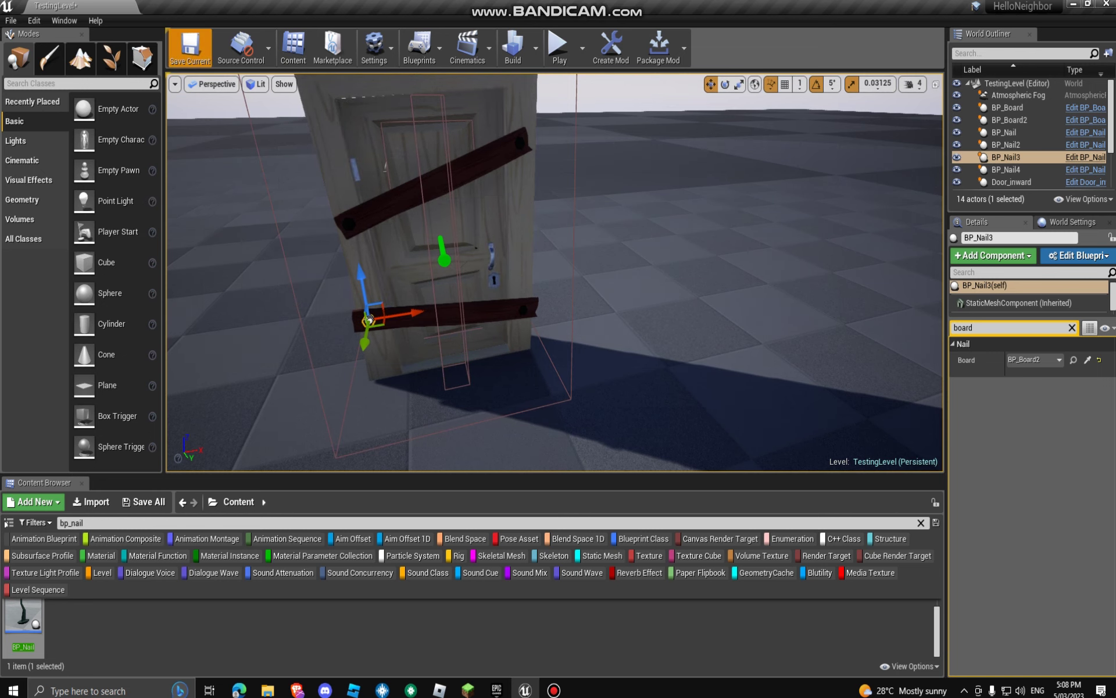
Step: Search the project content for "bp_crowbar", place BP_Crowbar in the level beside the door, and save the level
{"action": "left_click", "coordinate": [232, 523]}
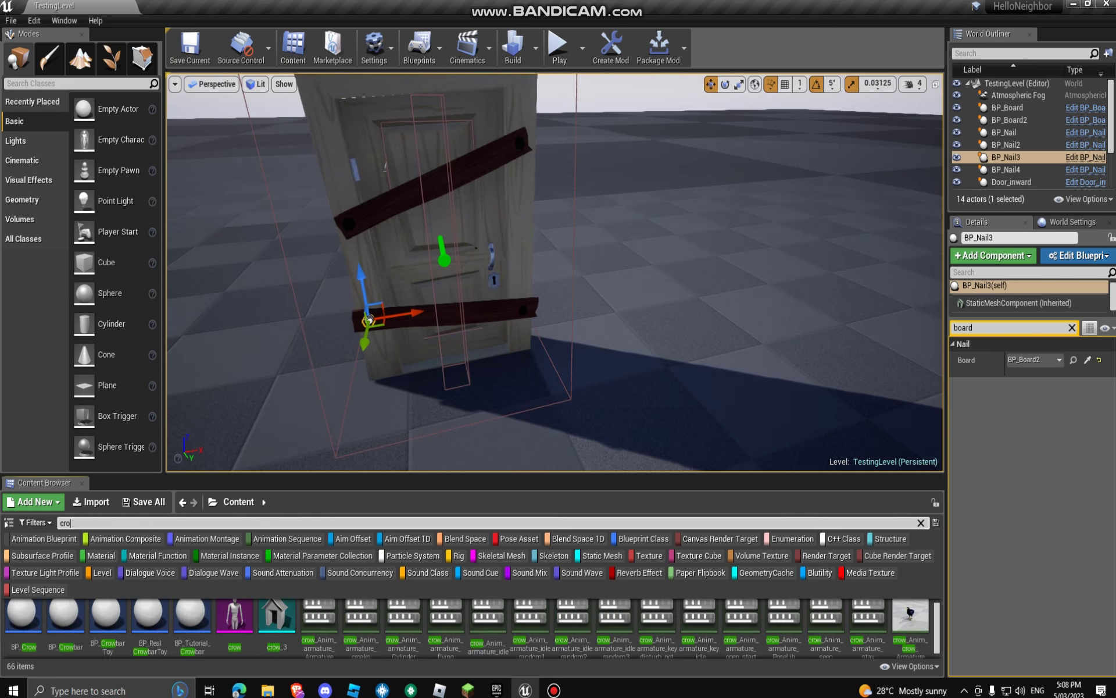
{"action": "key", "text": "BackSpace"}
{"action": "key", "text": "BackSpace"}
{"action": "key", "text": "BackSpace"}
{"action": "type", "text": "bp_c"}
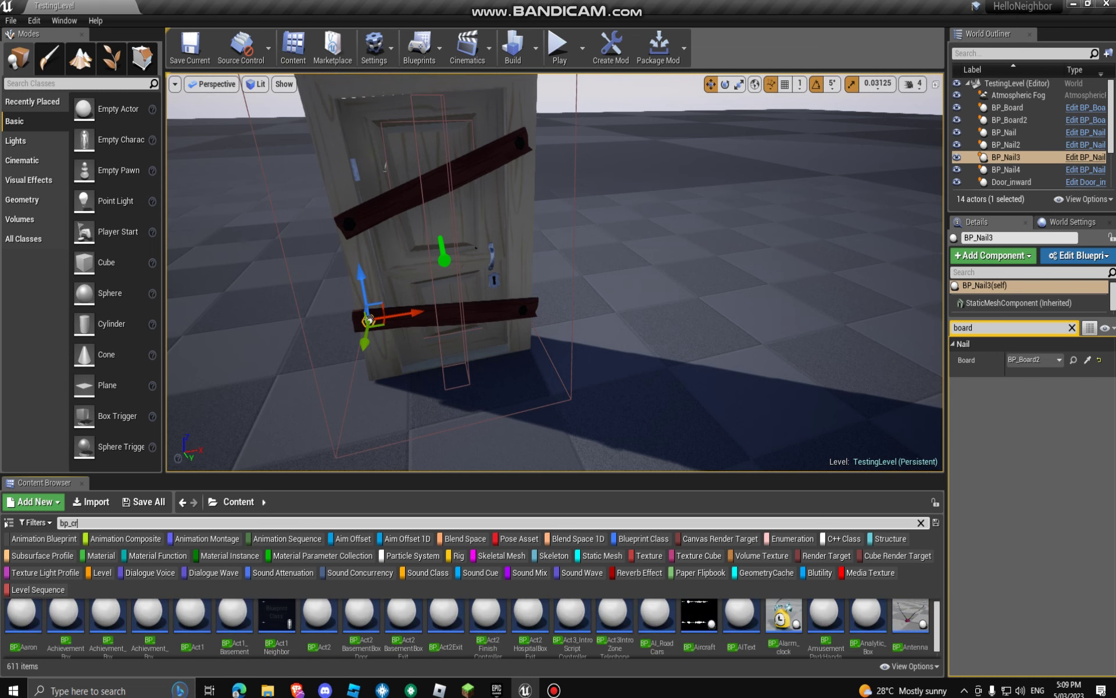
{"action": "type", "text": "row"}
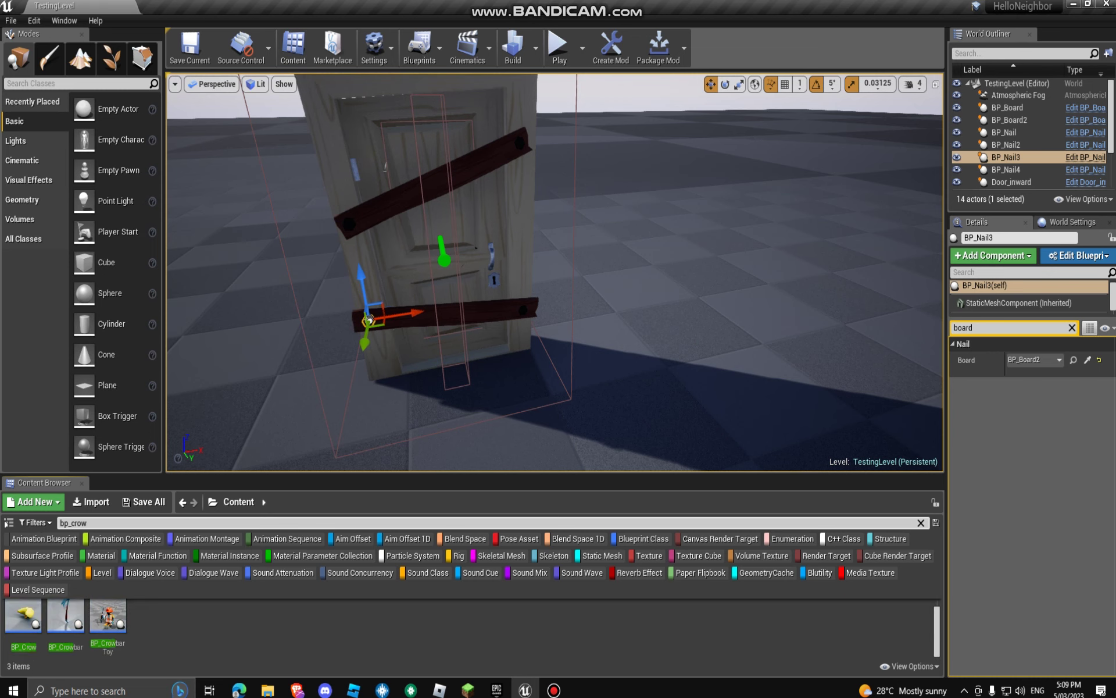
{"action": "type", "text": "ba"}
{"action": "left_click_drag", "start_coordinate": [23, 616], "coordinate": [663, 282]}
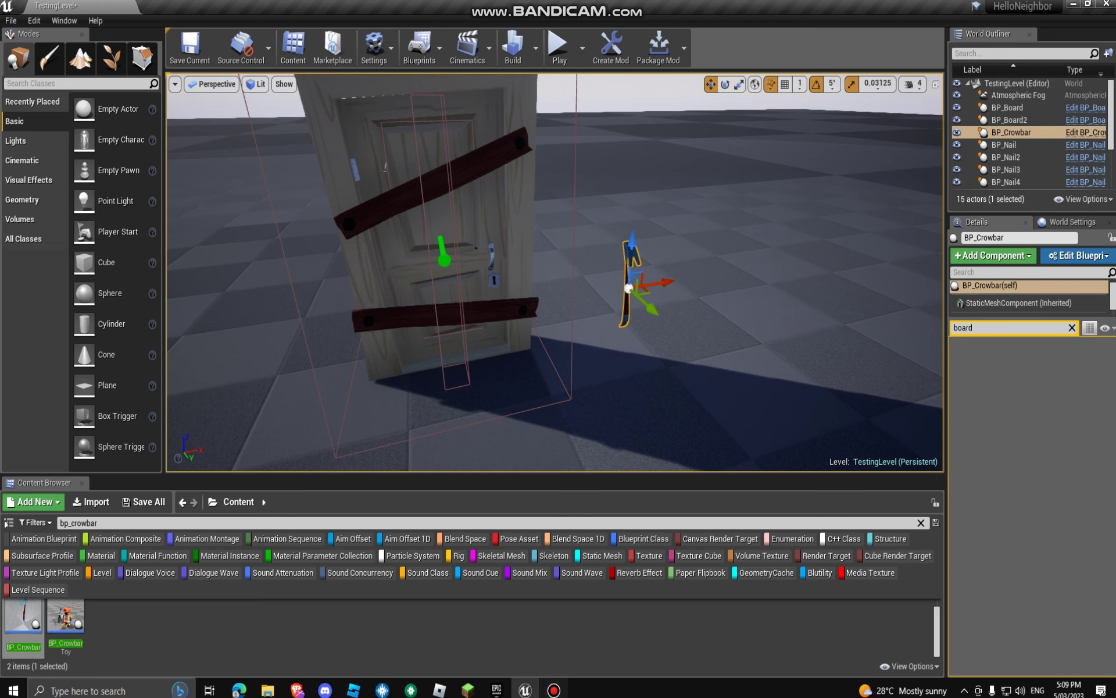
{"action": "left_click", "coordinate": [553, 690]}
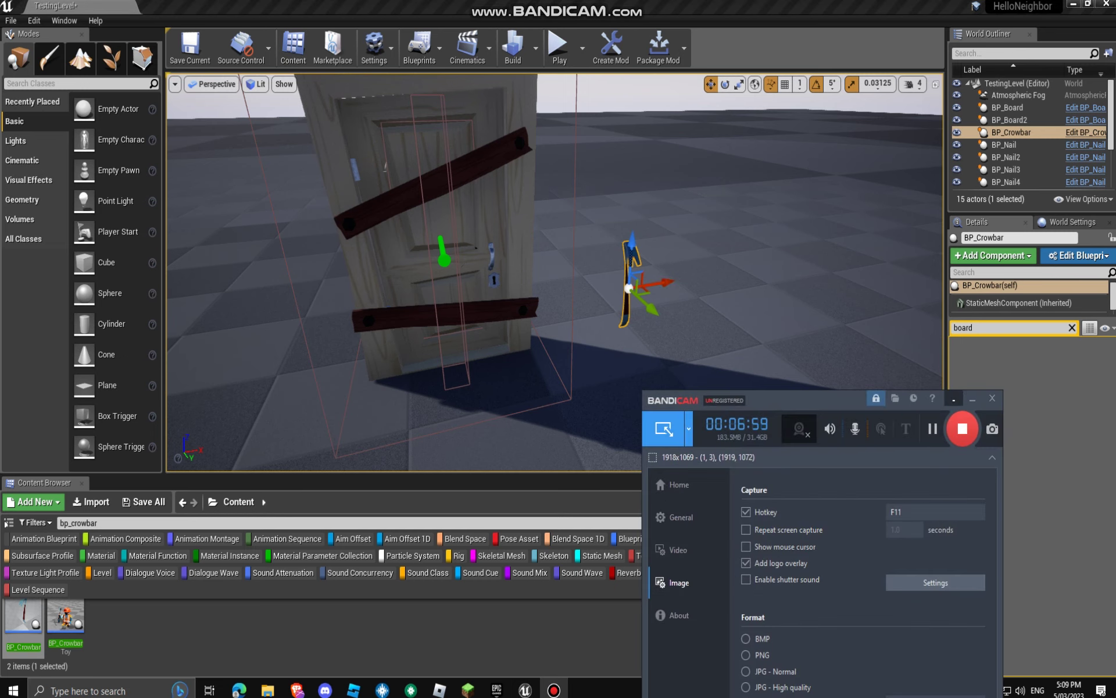
{"action": "left_click", "coordinate": [972, 399]}
{"action": "right_click_drag", "start_coordinate": [750, 279], "coordinate": [871, 314]}
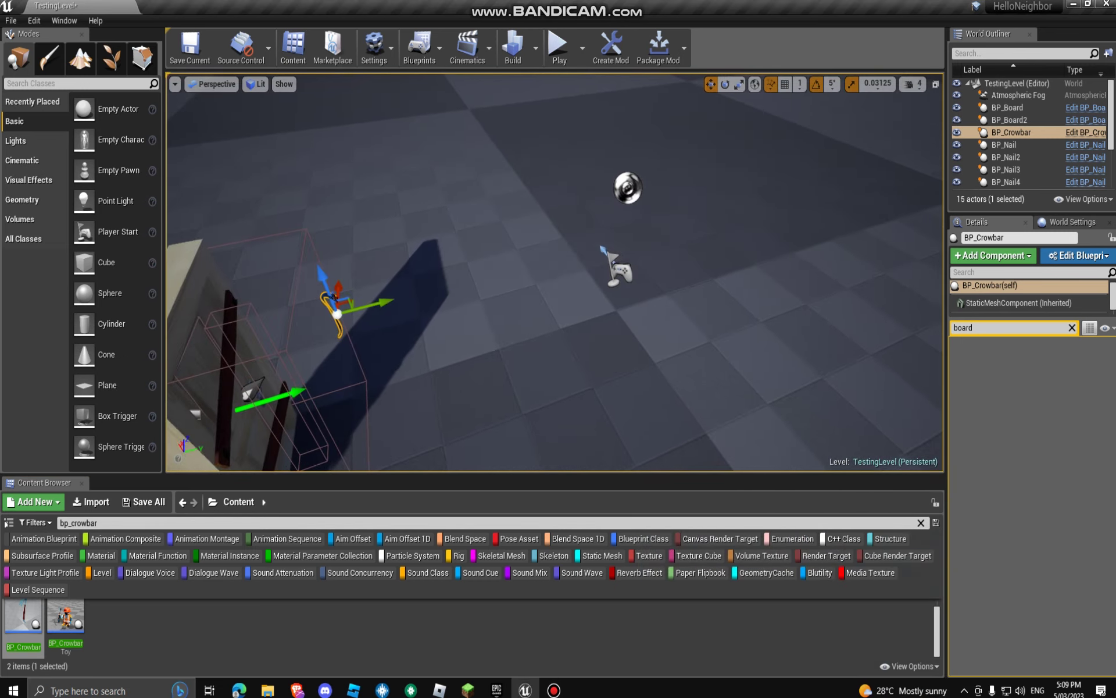
{"action": "left_click", "coordinate": [190, 47]}
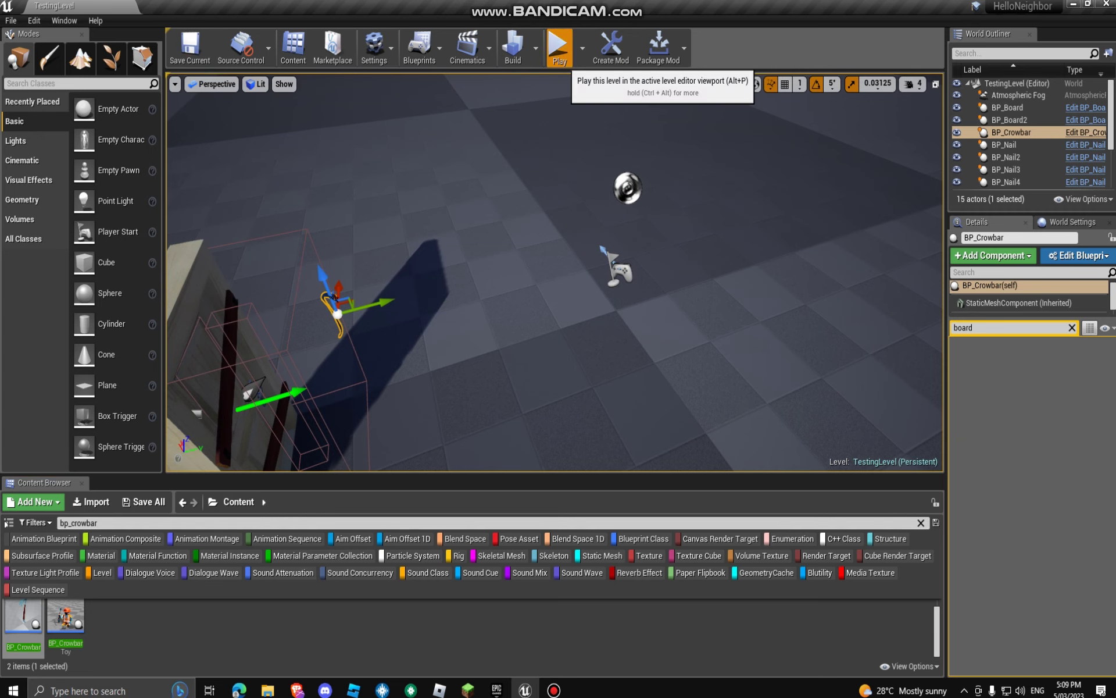
Step: Playtest prying the boards off with the crowbar and operating the door, then end the play session and return to the boarded door
{"action": "left_click", "coordinate": [558, 46]}
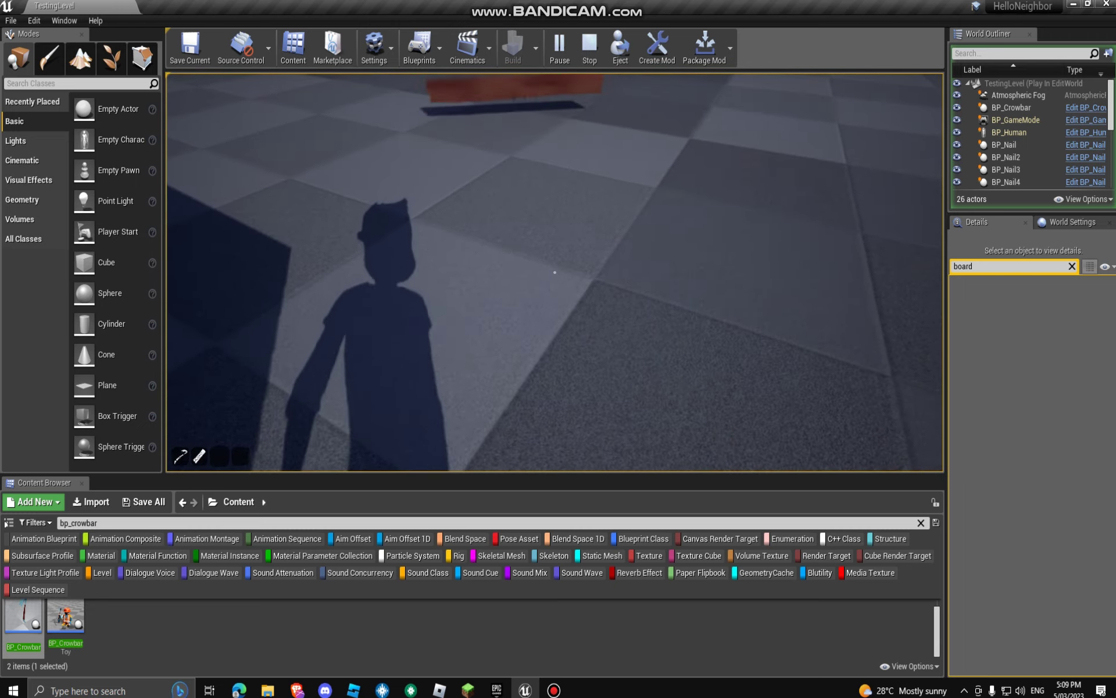
{"action": "left_click", "coordinate": [555, 272]}
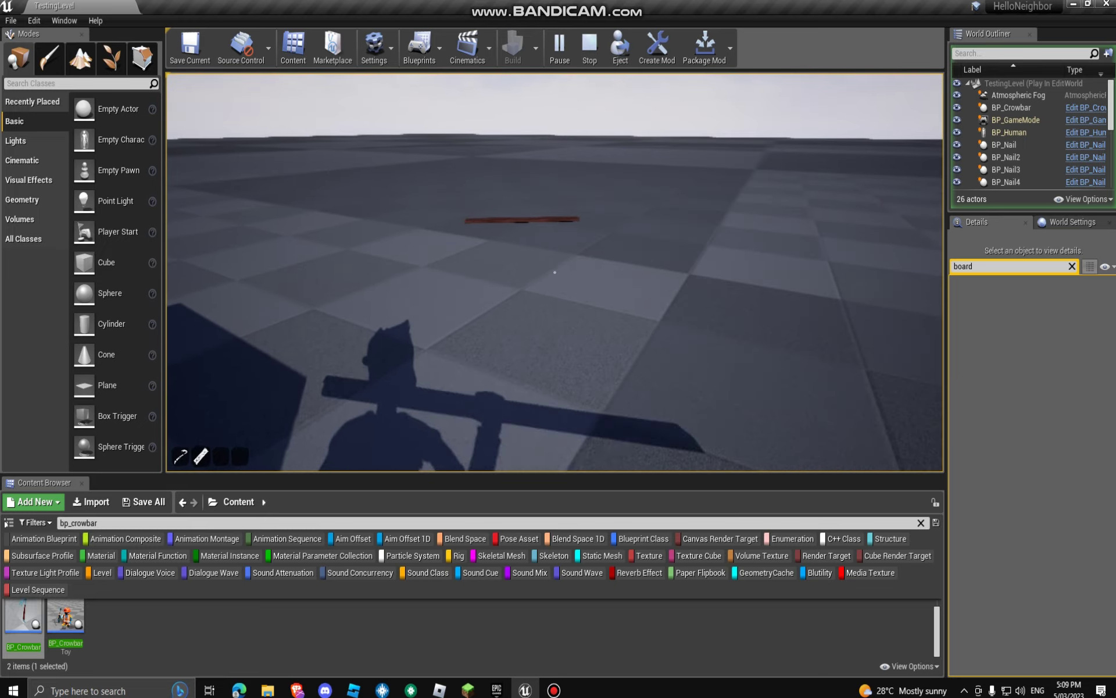
{"action": "scroll", "coordinate": [555, 272], "scroll_direction": "up", "scroll_amount": 1}
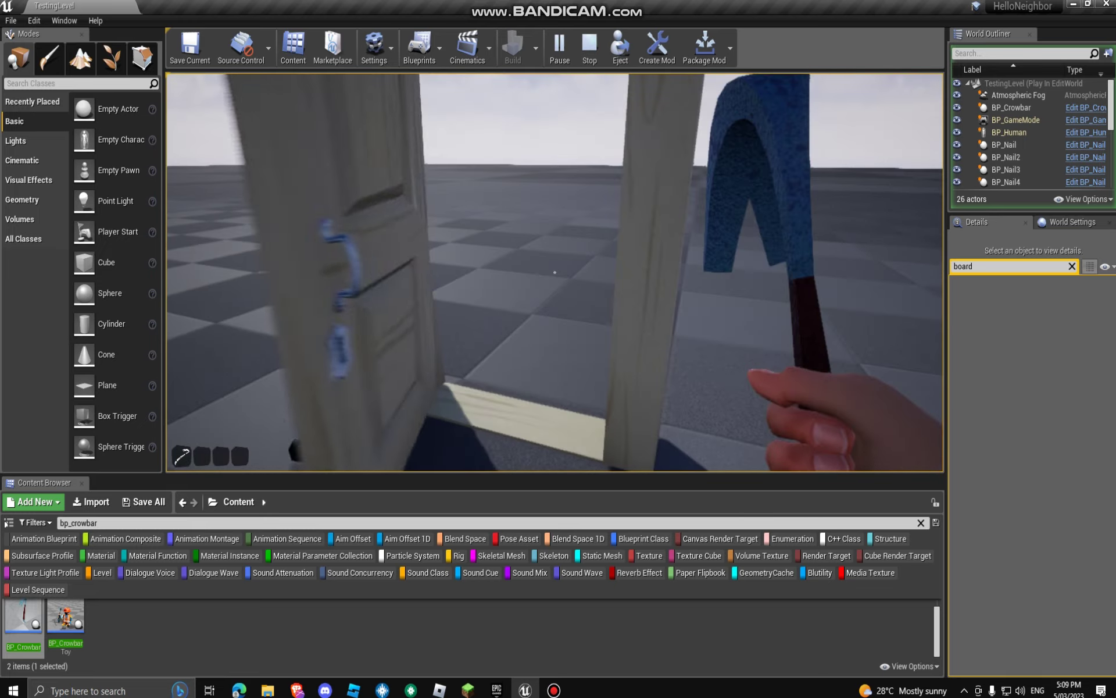
{"action": "key", "text": "e"}
{"action": "key", "text": "s"}
{"action": "left_click", "coordinate": [555, 272]}
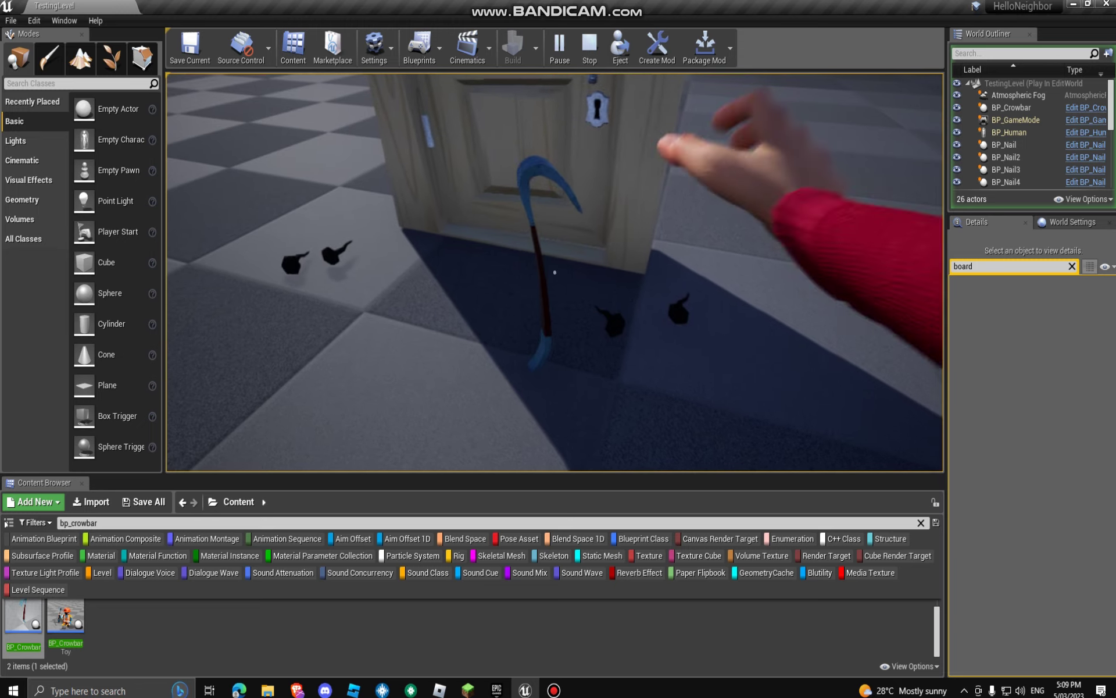
{"action": "key", "text": "Escape"}
{"action": "key", "text": "s"}
{"action": "right_click_drag", "start_coordinate": [555, 272], "coordinate": [577, 228]}
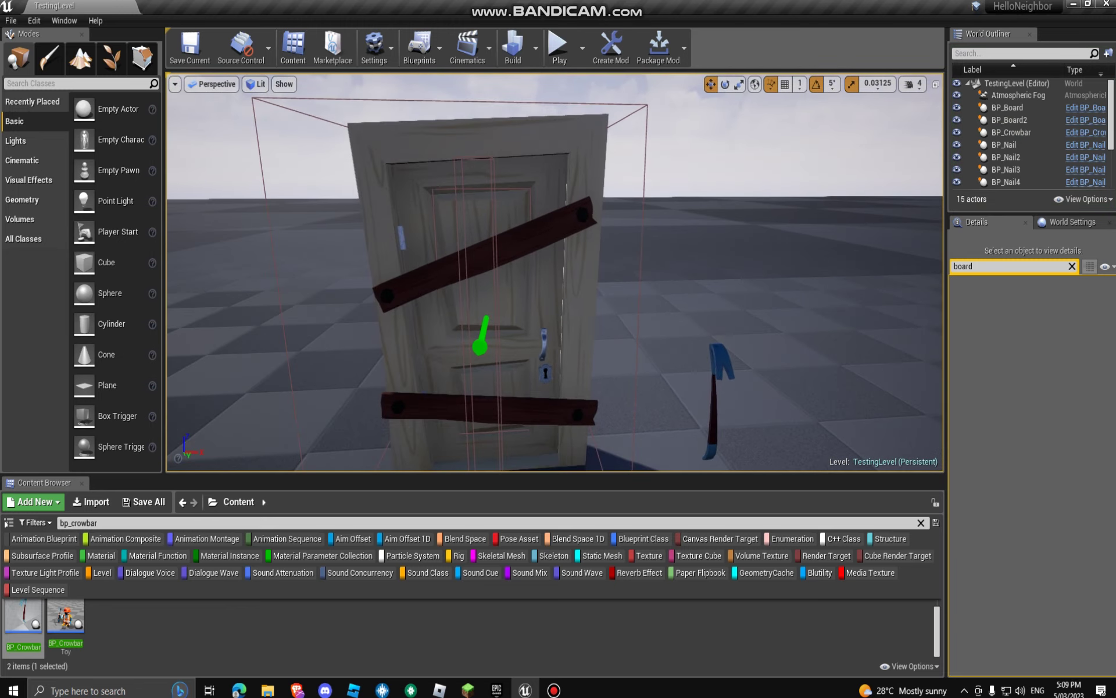
{"action": "left_click", "coordinate": [553, 690]}
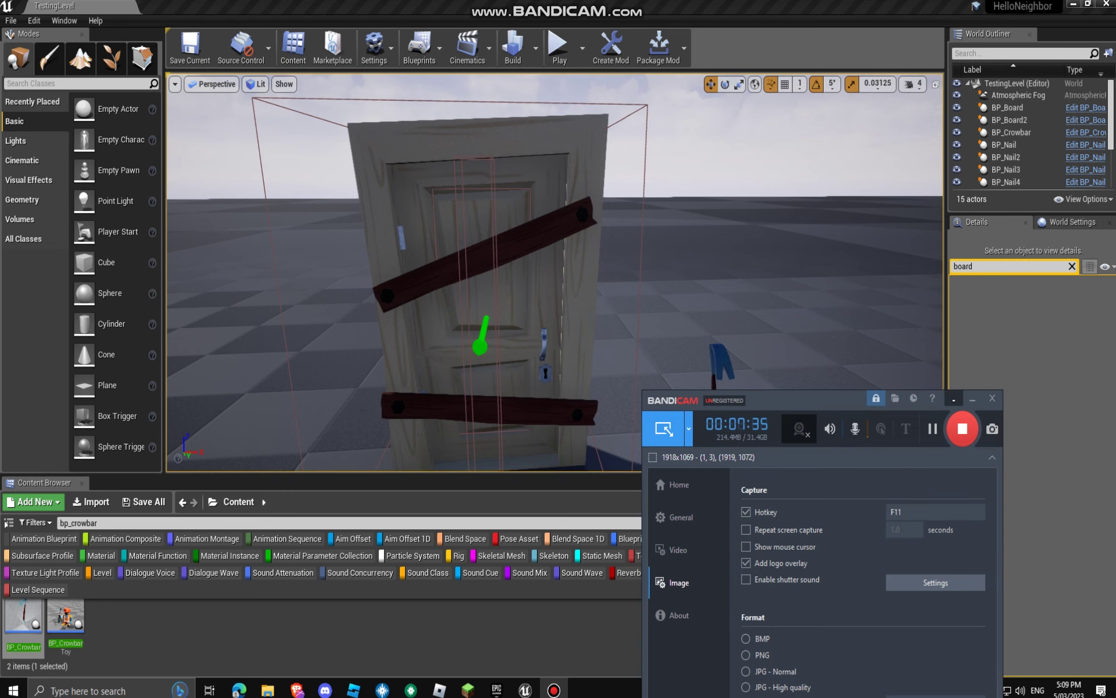
{"action": "left_click", "coordinate": [972, 399]}
Step: Select the crowbar beside the door and clear the details filter to show its Metallic settings
{"action": "right_click_drag", "start_coordinate": [814, 325], "coordinate": [883, 379]}
{"action": "key", "text": "w"}
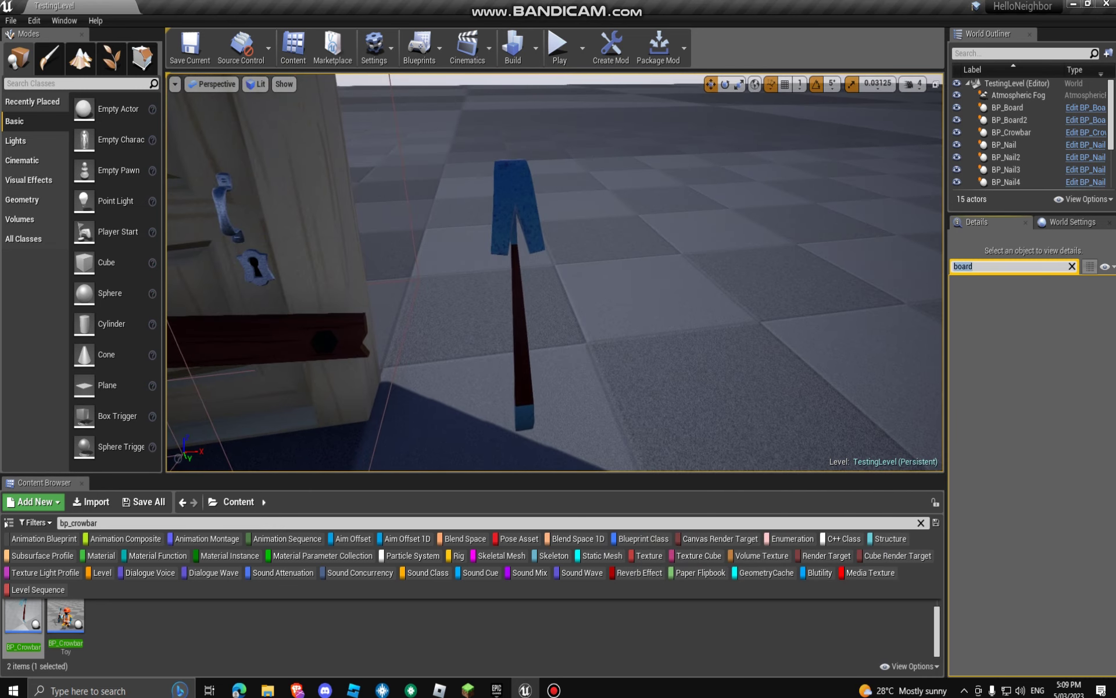
{"action": "left_click", "coordinate": [519, 204]}
{"action": "mouse_move", "coordinate": [519, 203]}
{"action": "right_mouse_down"}
{"action": "mouse_move", "coordinate": [495, 242]}
{"action": "mouse_move", "coordinate": [506, 256]}
{"action": "mouse_move", "coordinate": [517, 232]}
{"action": "mouse_move", "coordinate": [501, 208]}
{"action": "right_mouse_up"}
{"action": "key", "text": "s"}
{"action": "key", "text": "w"}
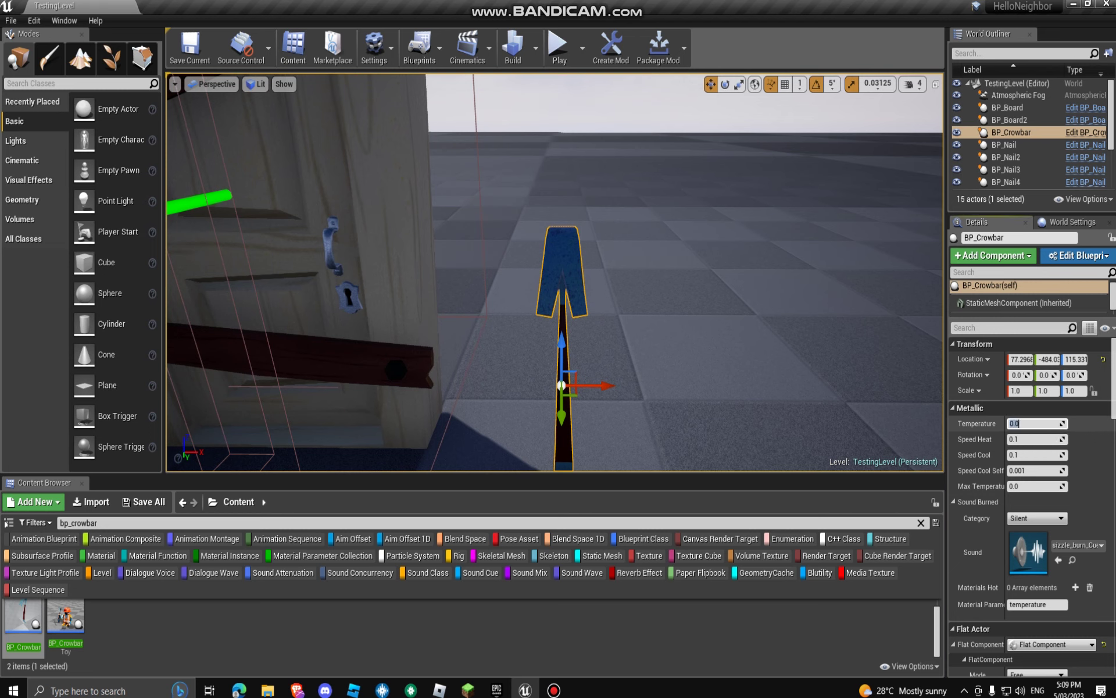
Step: Try a Temperature of 10 on the crowbar, then set it to 5
{"action": "type", "text": "10"}
{"action": "key", "text": "Return"}
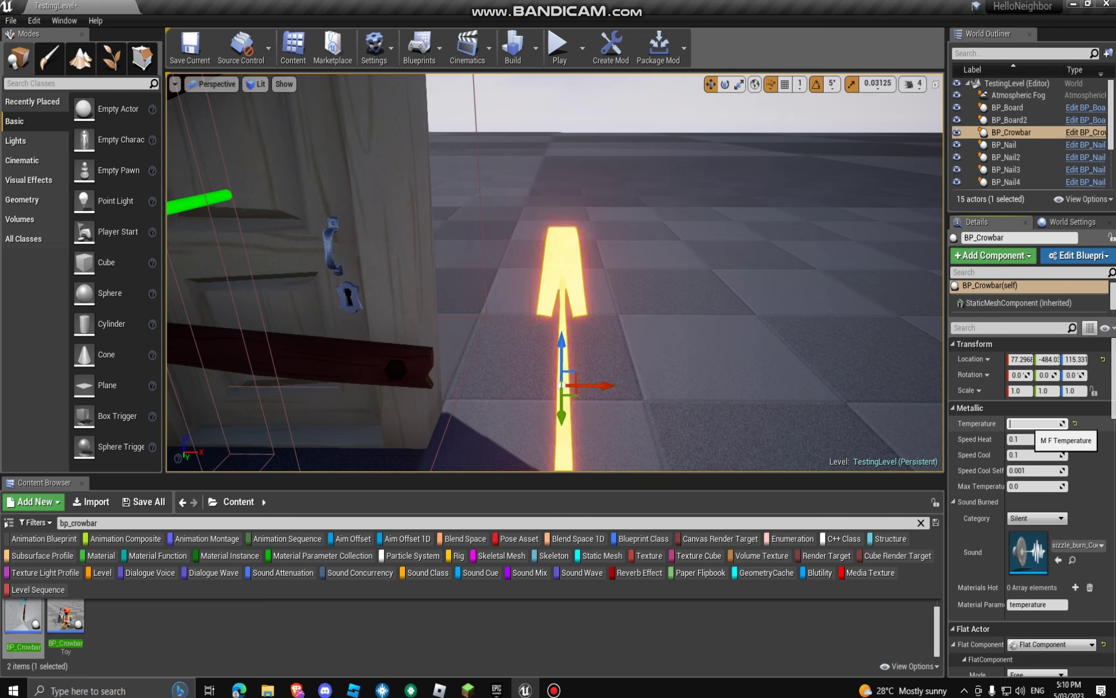
{"action": "type", "text": "5"}
{"action": "key", "text": "Return"}
Step: Set the crowbar's Speed Cool to 1
{"action": "right_click_drag", "start_coordinate": [756, 279], "coordinate": [726, 319]}
{"action": "key", "text": "d"}
{"action": "key", "text": "a"}
{"action": "key", "text": "w"}
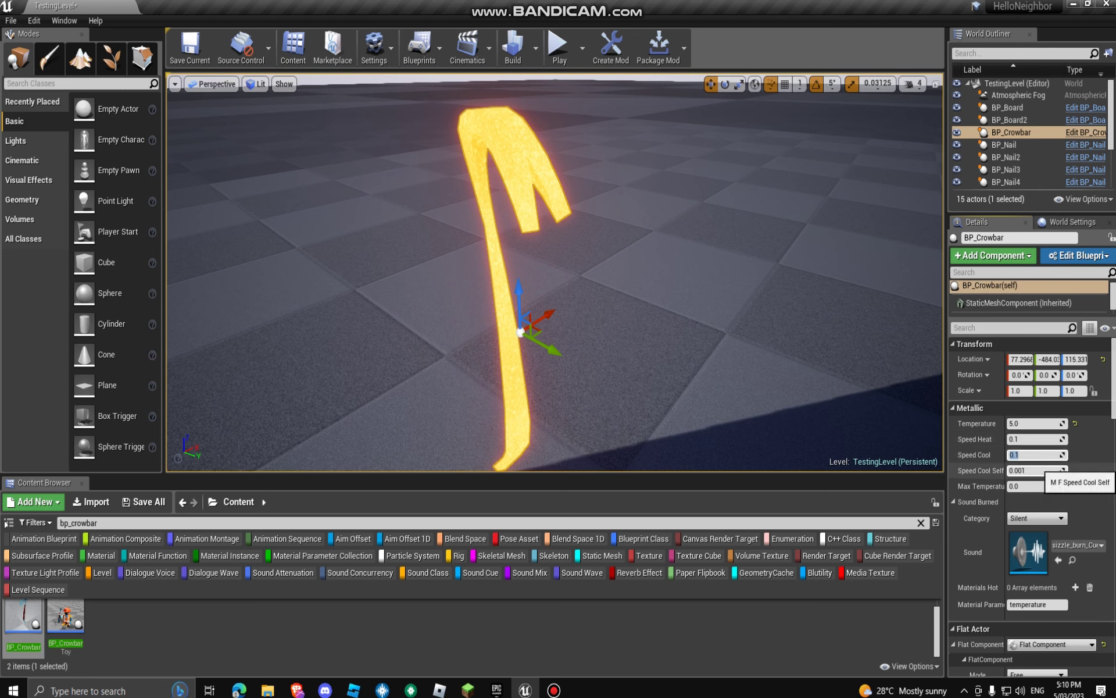
{"action": "left_click", "coordinate": [1033, 455]}
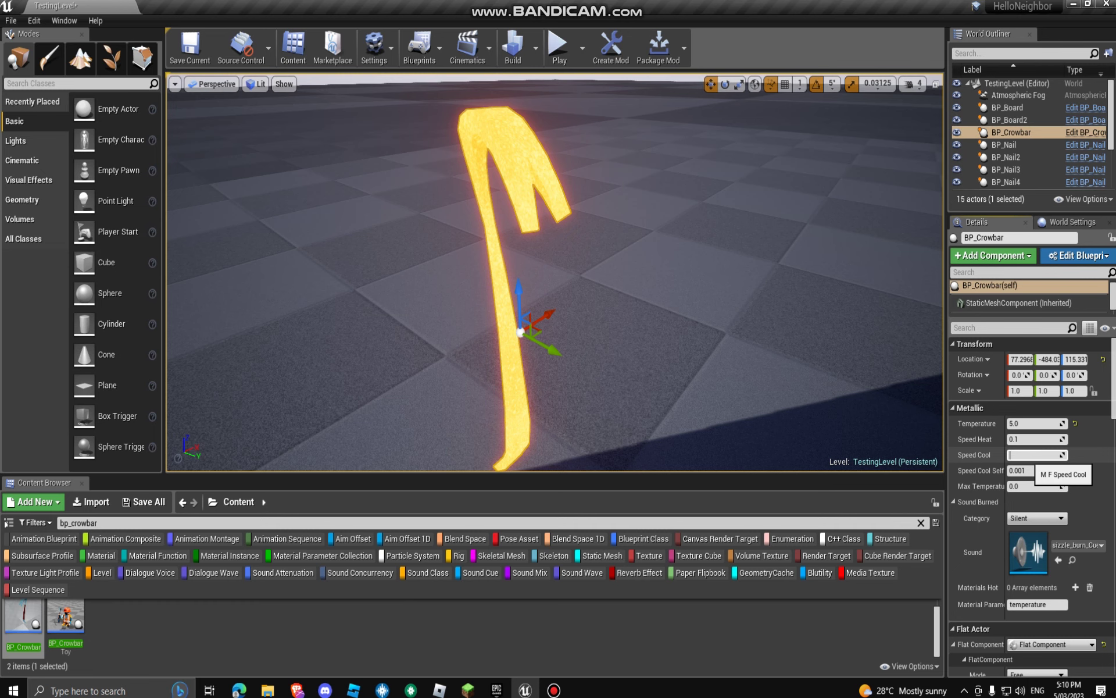
{"action": "right_click_drag", "start_coordinate": [814, 360], "coordinate": [797, 396]}
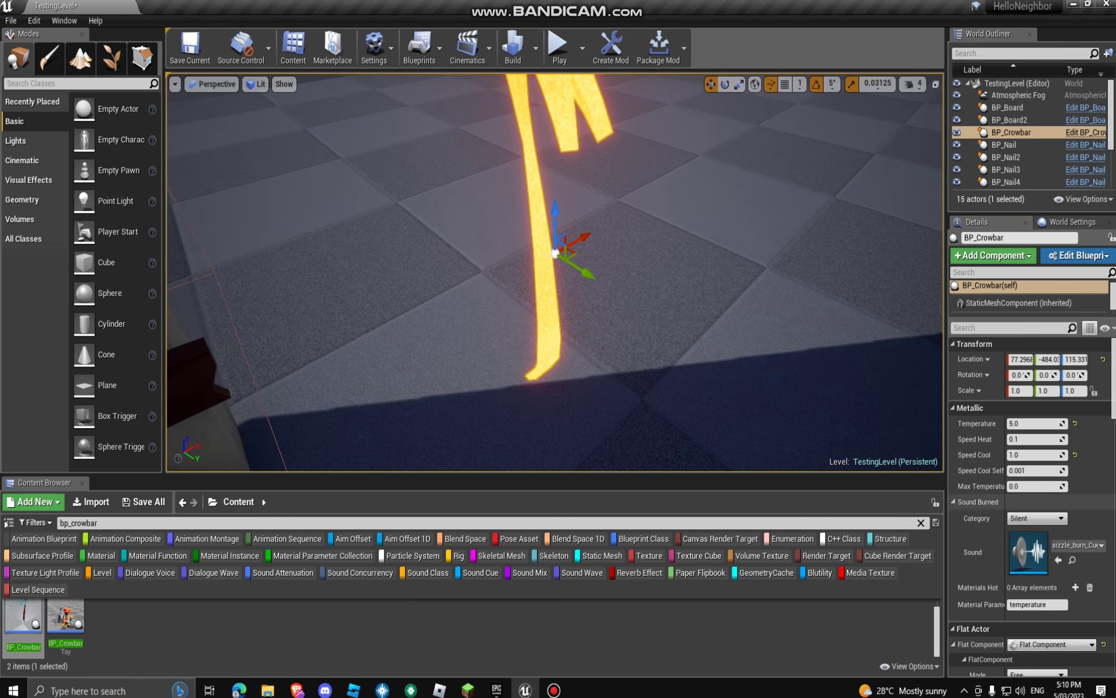
Step: Search the project content for "bath" and place BP_Bath on the floor beside the crowbar
{"action": "right_click_drag", "start_coordinate": [603, 261], "coordinate": [523, 247]}
{"action": "key", "text": "s"}
{"action": "left_click", "coordinate": [636, 317]}
{"action": "right_click_drag", "start_coordinate": [637, 317], "coordinate": [645, 261]}
{"action": "key", "text": "w"}
{"action": "key", "text": "s"}
{"action": "left_click", "coordinate": [616, 279]}
{"action": "key", "text": "d"}
{"action": "key", "text": "a"}
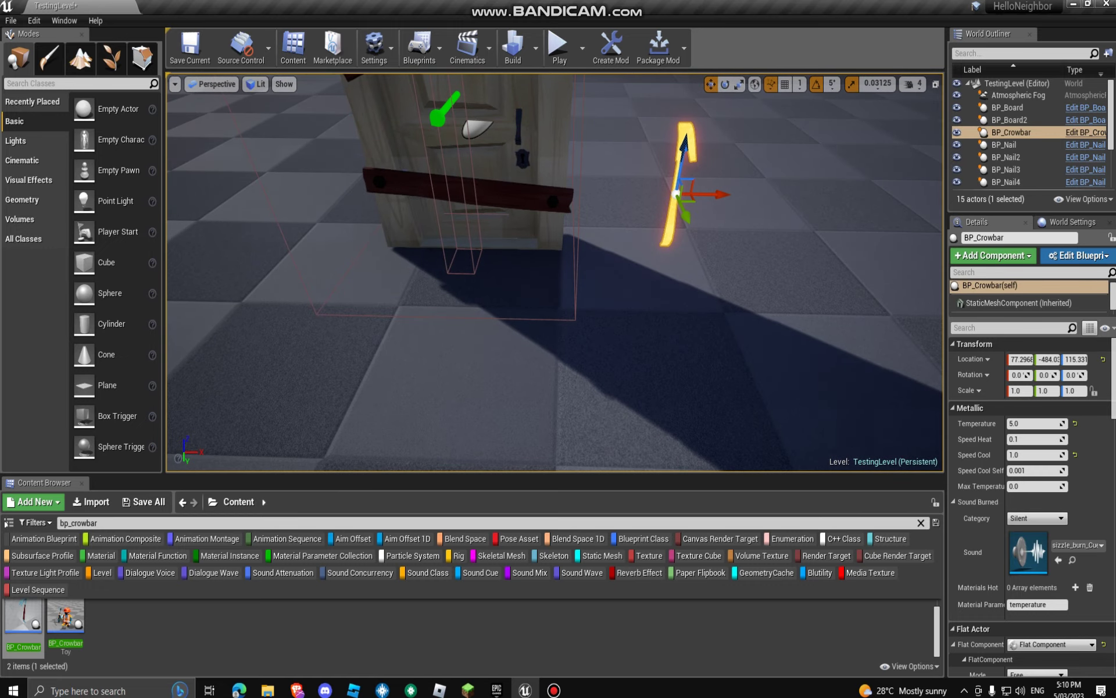
{"action": "left_click", "coordinate": [82, 523]}
{"action": "type", "text": "bath"}
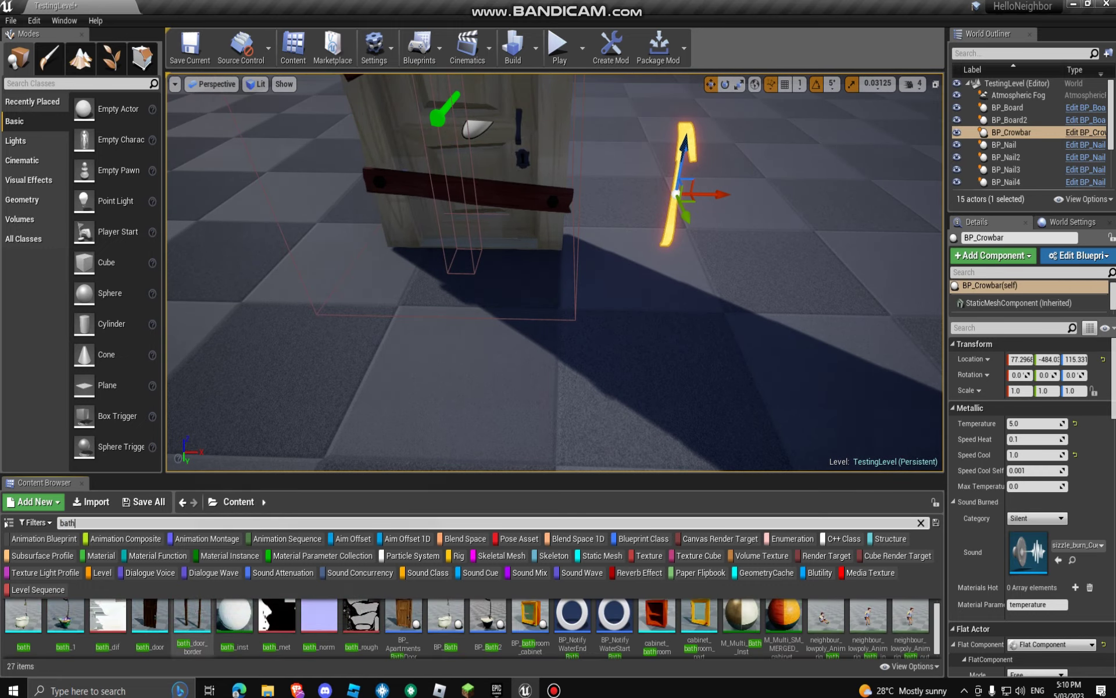
{"action": "left_click_drag", "start_coordinate": [446, 622], "coordinate": [802, 401]}
{"action": "key", "text": "f"}
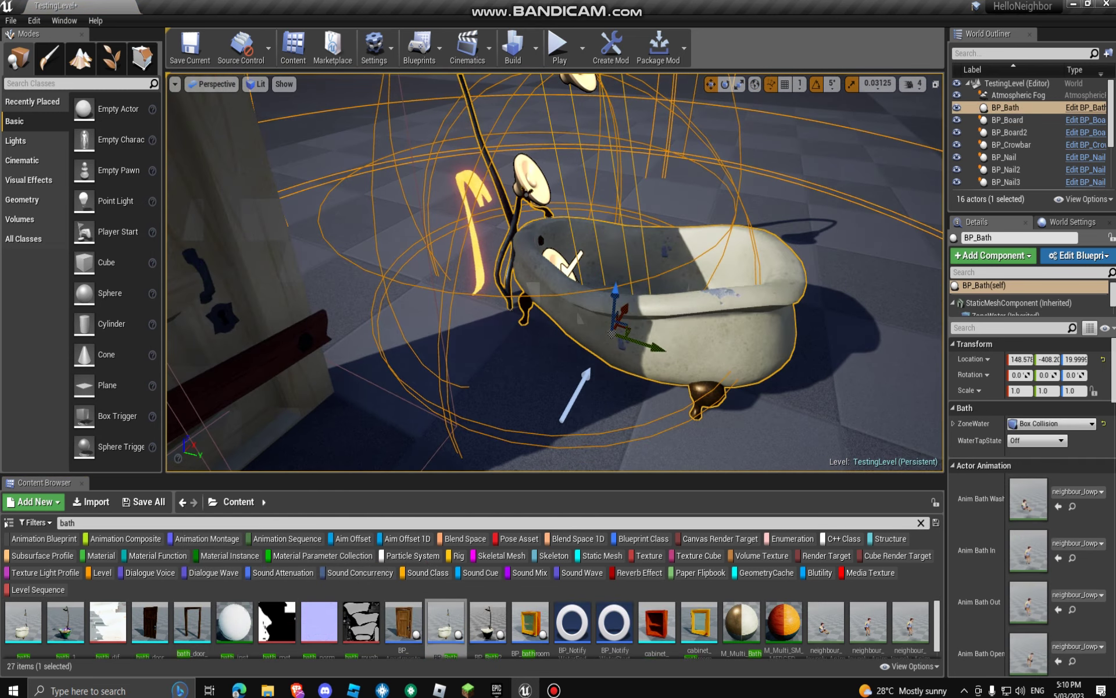
Step: Search the project content for "sink", try the sink tap mesh in the level near the bath, and delete it
{"action": "type", "text": "sink"}
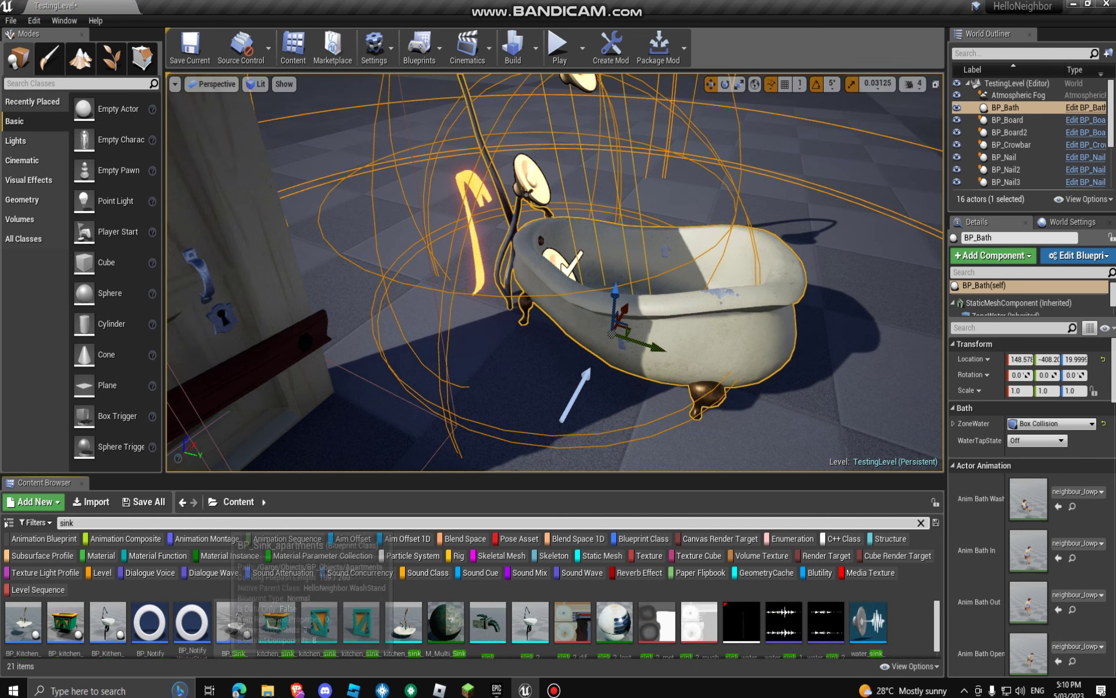
{"action": "scroll", "coordinate": [237, 637], "scroll_direction": "down", "scroll_amount": 1}
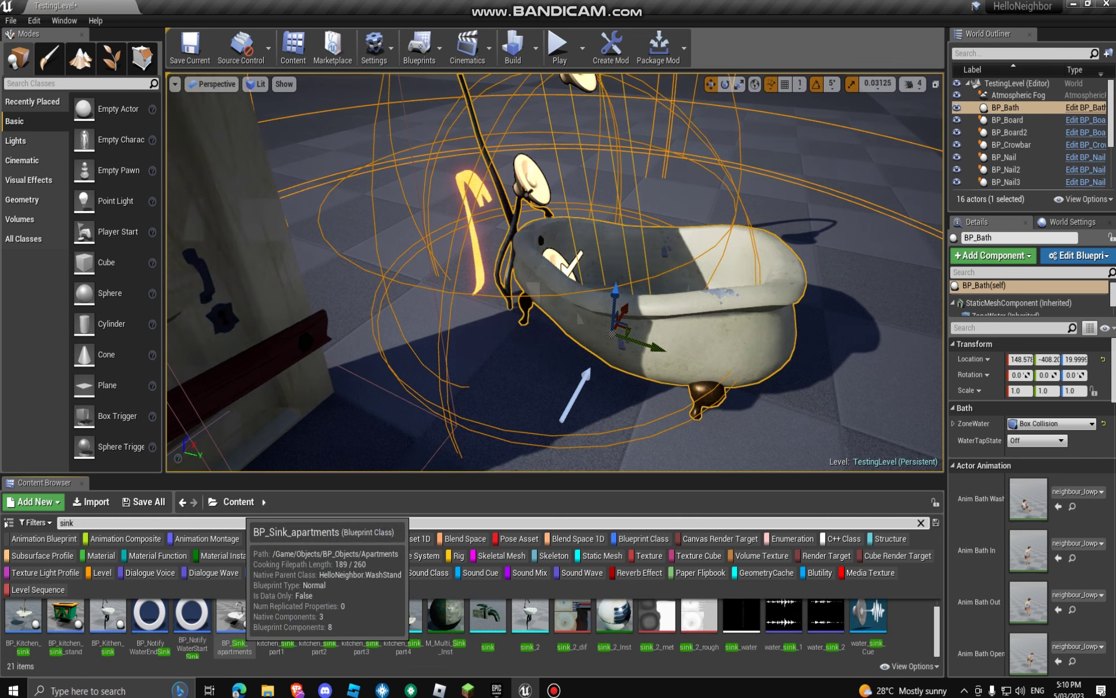
{"action": "right_click_drag", "start_coordinate": [441, 326], "coordinate": [517, 306]}
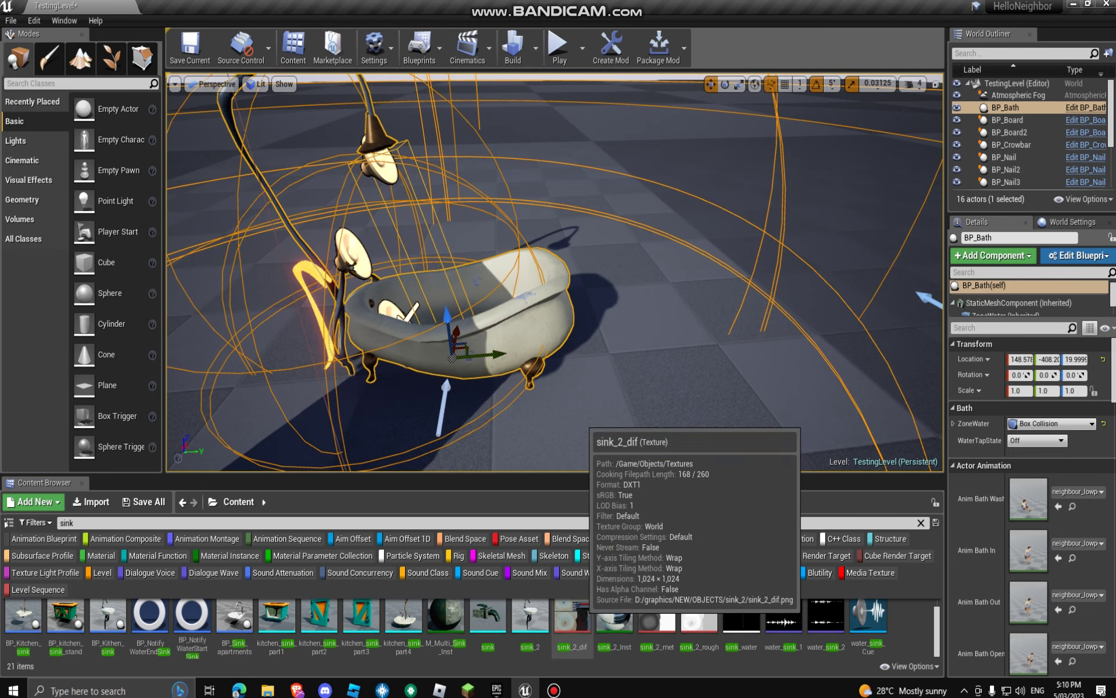
{"action": "left_click", "coordinate": [487, 619]}
{"action": "left_click_drag", "start_coordinate": [487, 622], "coordinate": [755, 338]}
{"action": "right_click_drag", "start_coordinate": [754, 338], "coordinate": [866, 256]}
{"action": "right_click_drag", "start_coordinate": [555, 272], "coordinate": [523, 250]}
{"action": "key", "text": "s"}
{"action": "key", "text": "Delete"}
Step: Search the project content for "magnet" and place BP_Magnet on the floor between the door and the bath
{"action": "right_click_drag", "start_coordinate": [532, 292], "coordinate": [602, 318]}
{"action": "key", "text": "w"}
{"action": "key", "text": "w"}
{"action": "left_click_drag", "start_coordinate": [92, 523], "coordinate": [7, 525]}
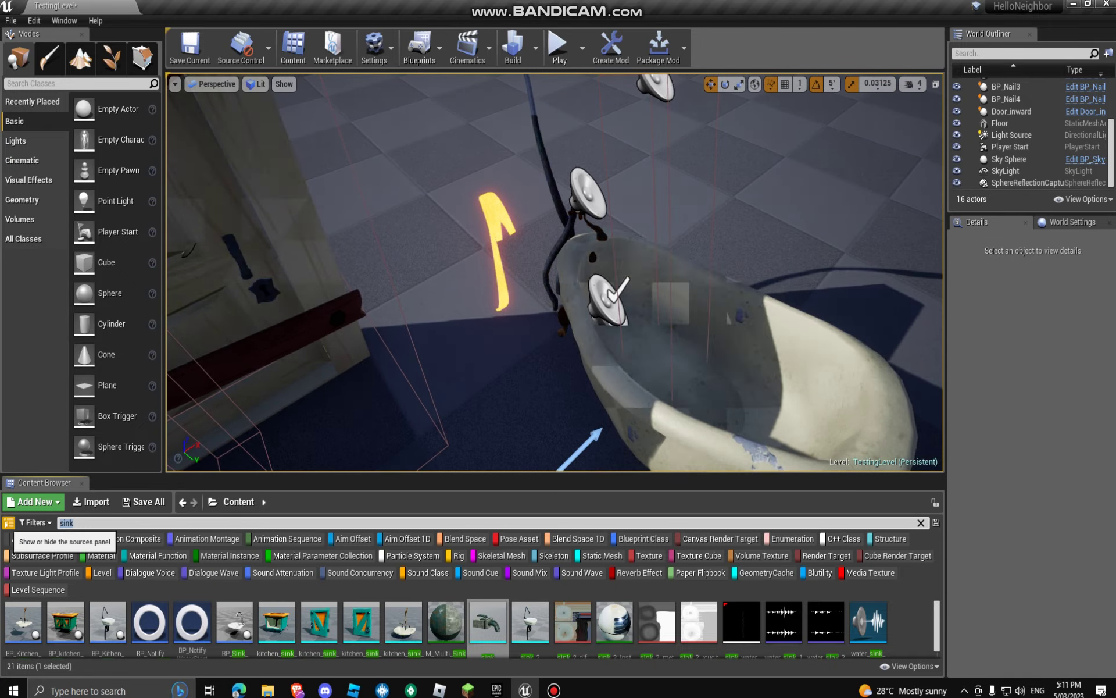
{"action": "type", "text": "magnewt"}
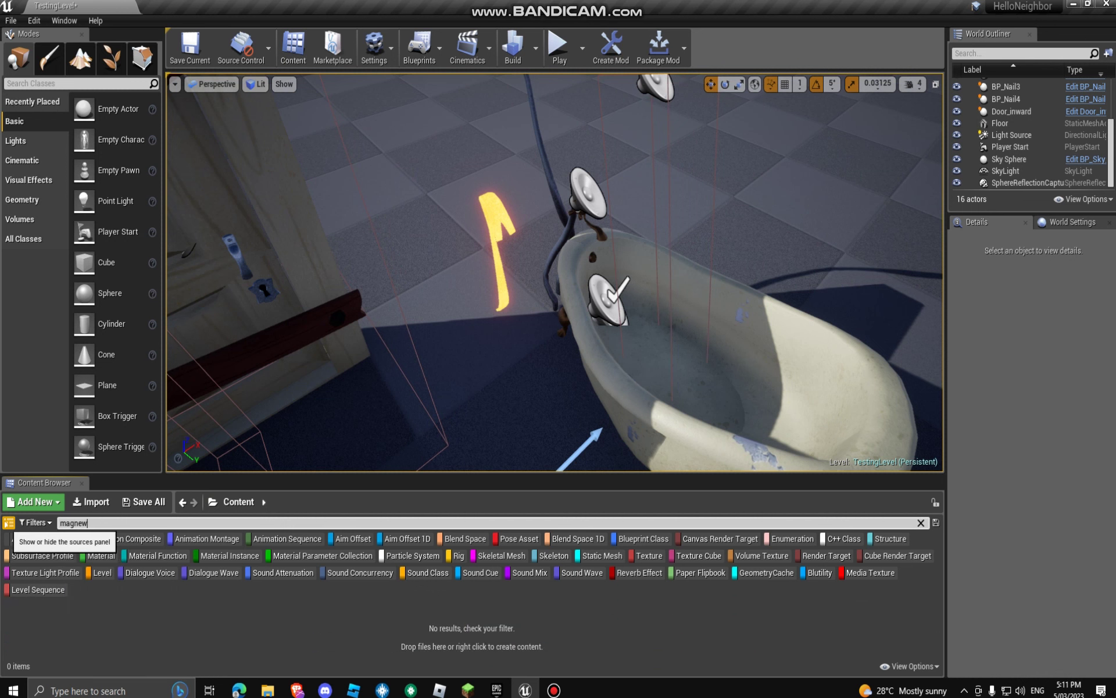
{"action": "key", "text": "BackSpace"}
{"action": "type", "text": "t"}
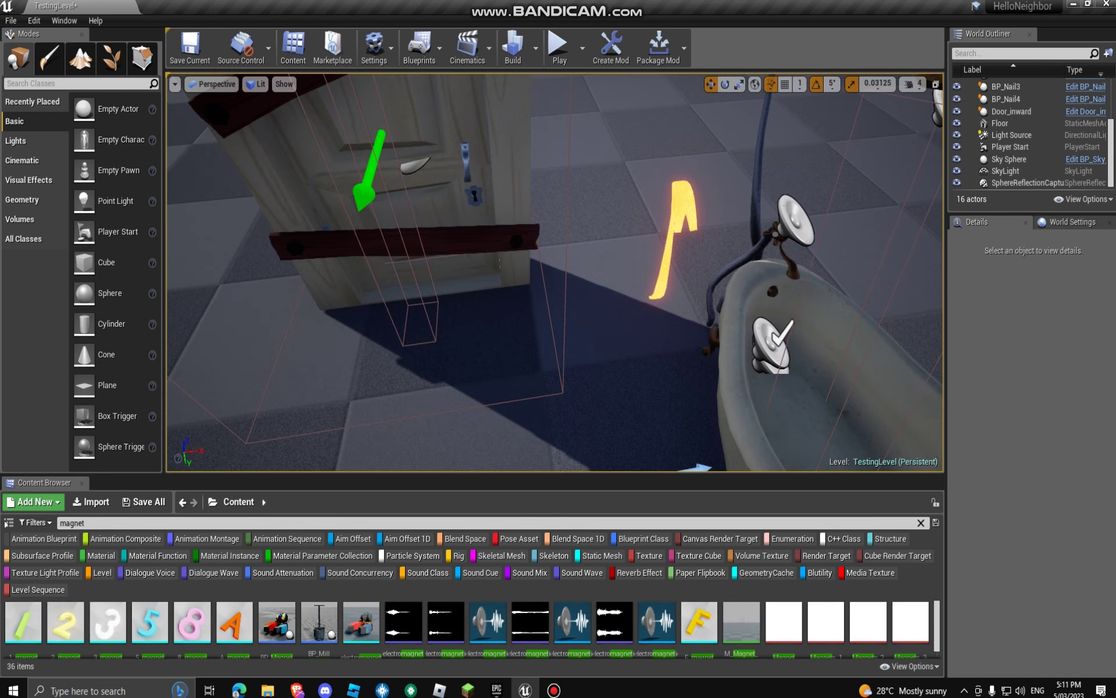
{"action": "left_click_drag", "start_coordinate": [277, 621], "coordinate": [602, 363]}
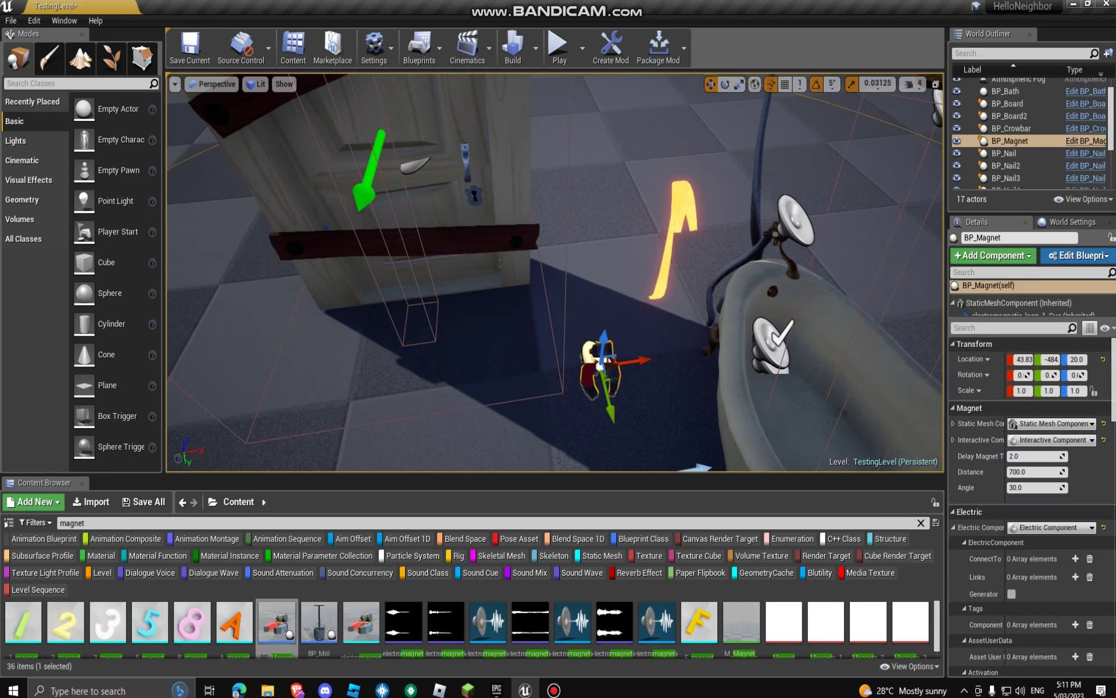
Step: Place BP_MillMagnet beside the boarded door and move it farther from the door along the X axis
{"action": "scroll", "coordinate": [320, 616], "scroll_direction": "down", "scroll_amount": 1}
{"action": "left_click_drag", "start_coordinate": [319, 611], "coordinate": [314, 396]}
{"action": "key", "text": "s"}
{"action": "right_click_drag", "start_coordinate": [314, 395], "coordinate": [279, 303]}
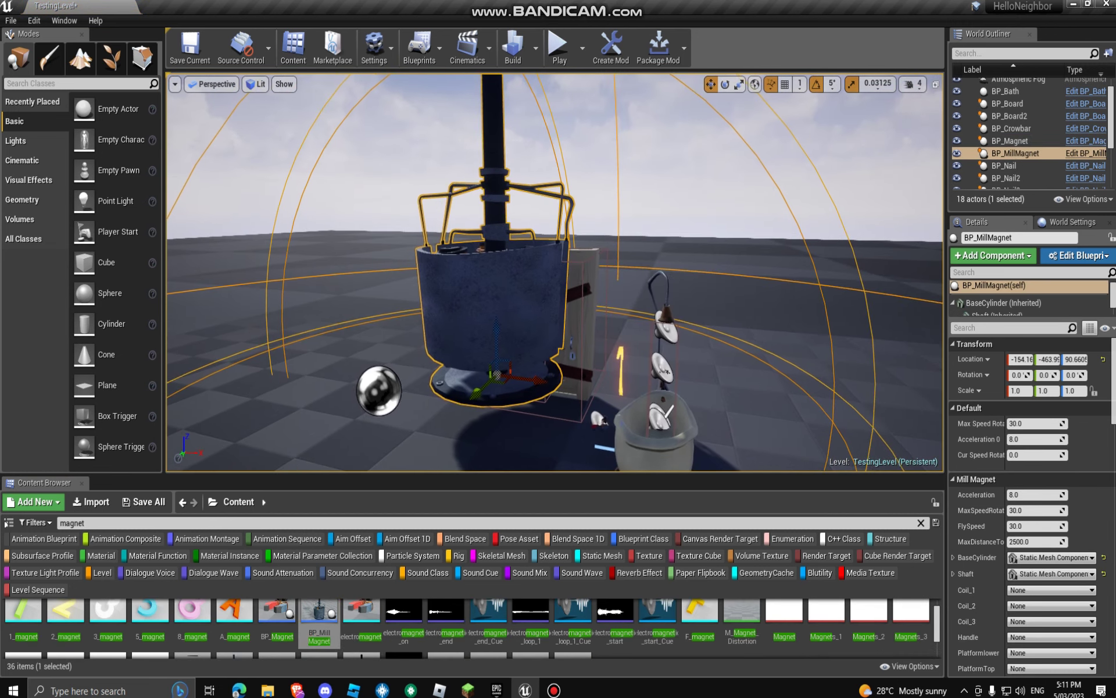
{"action": "left_click_drag", "start_coordinate": [532, 380], "coordinate": [386, 361]}
{"action": "right_click_drag", "start_coordinate": [387, 361], "coordinate": [316, 364]}
{"action": "key", "text": "w"}
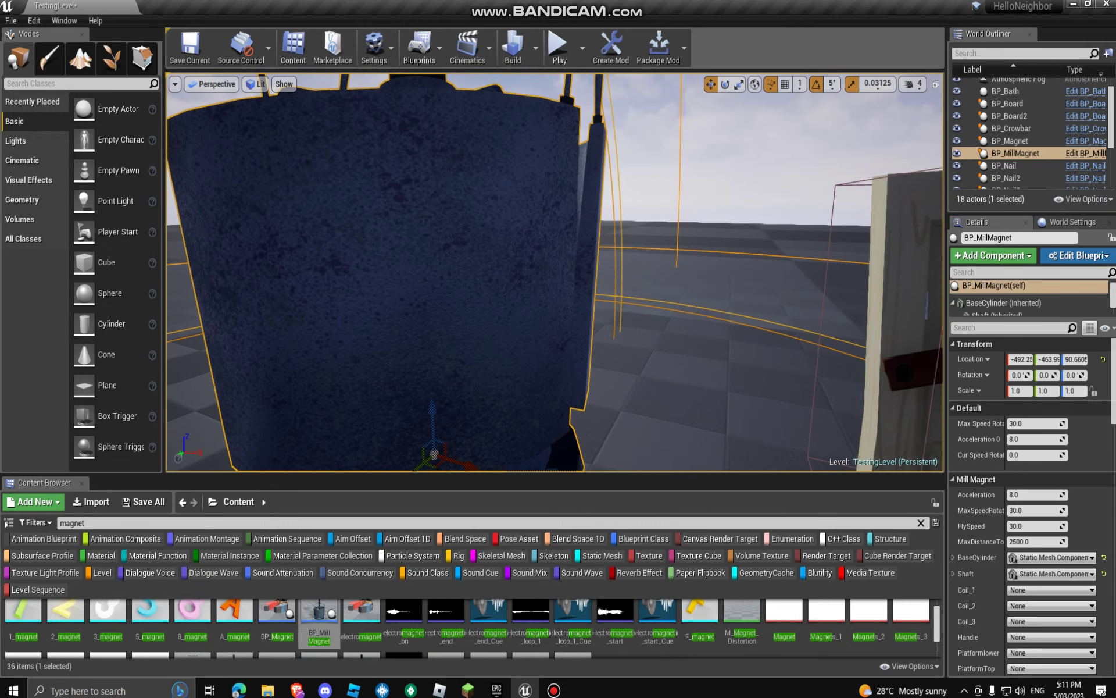
Step: Examine the mill magnet's Coil_1 component choices and look through the rest of its properties
{"action": "left_click", "coordinate": [1051, 589]}
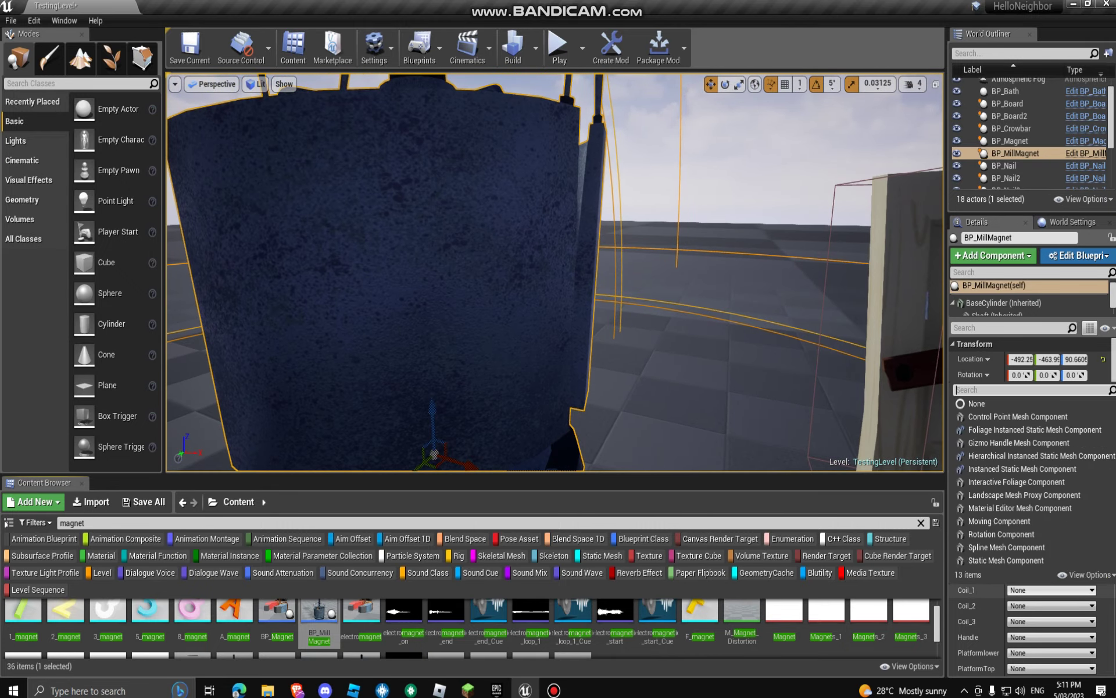
{"action": "left_click", "coordinate": [1024, 590]}
{"action": "left_click", "coordinate": [1024, 591]}
{"action": "left_click", "coordinate": [1023, 591]}
{"action": "scroll", "coordinate": [1030, 610], "scroll_direction": "down", "scroll_amount": 3}
{"action": "scroll", "coordinate": [1035, 619], "scroll_direction": "down", "scroll_amount": 3}
{"action": "scroll", "coordinate": [1040, 604], "scroll_direction": "down", "scroll_amount": 3}
{"action": "scroll", "coordinate": [1031, 546], "scroll_direction": "down", "scroll_amount": 3}
{"action": "scroll", "coordinate": [1032, 538], "scroll_direction": "down", "scroll_amount": 10}
{"action": "scroll", "coordinate": [1032, 506], "scroll_direction": "down", "scroll_amount": 7}
{"action": "scroll", "coordinate": [1032, 506], "scroll_direction": "down", "scroll_amount": 8}
{"action": "scroll", "coordinate": [1032, 505], "scroll_direction": "down", "scroll_amount": 5}
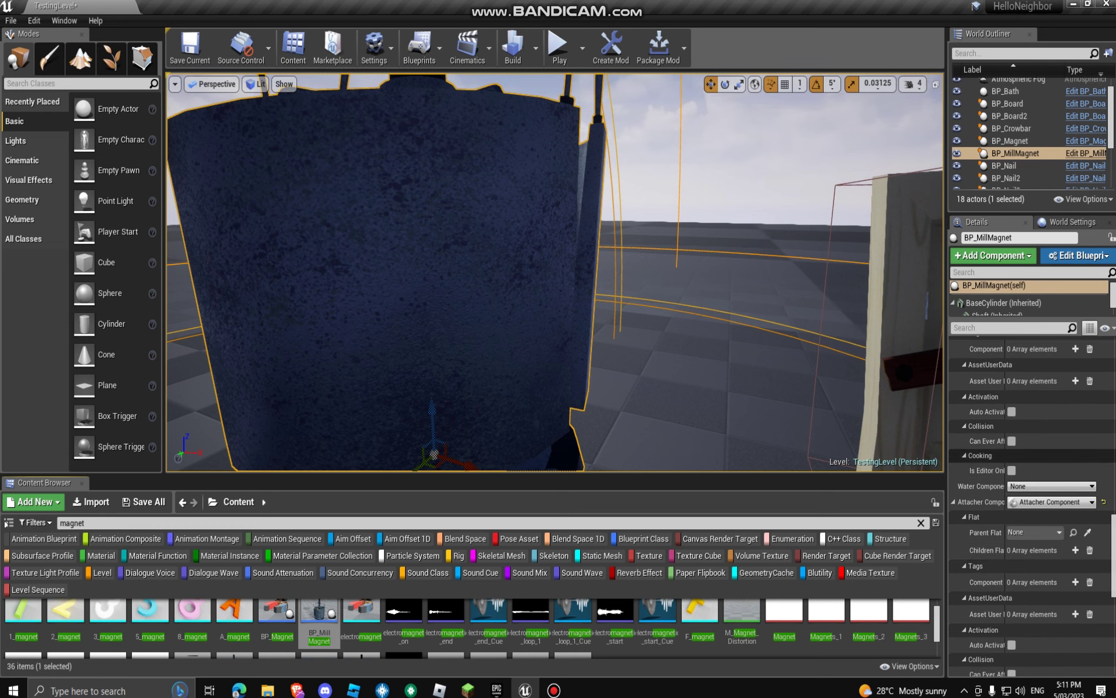
Step: Search the mill magnet's details for "conn" and clear the filter
{"action": "type", "text": "conn"}
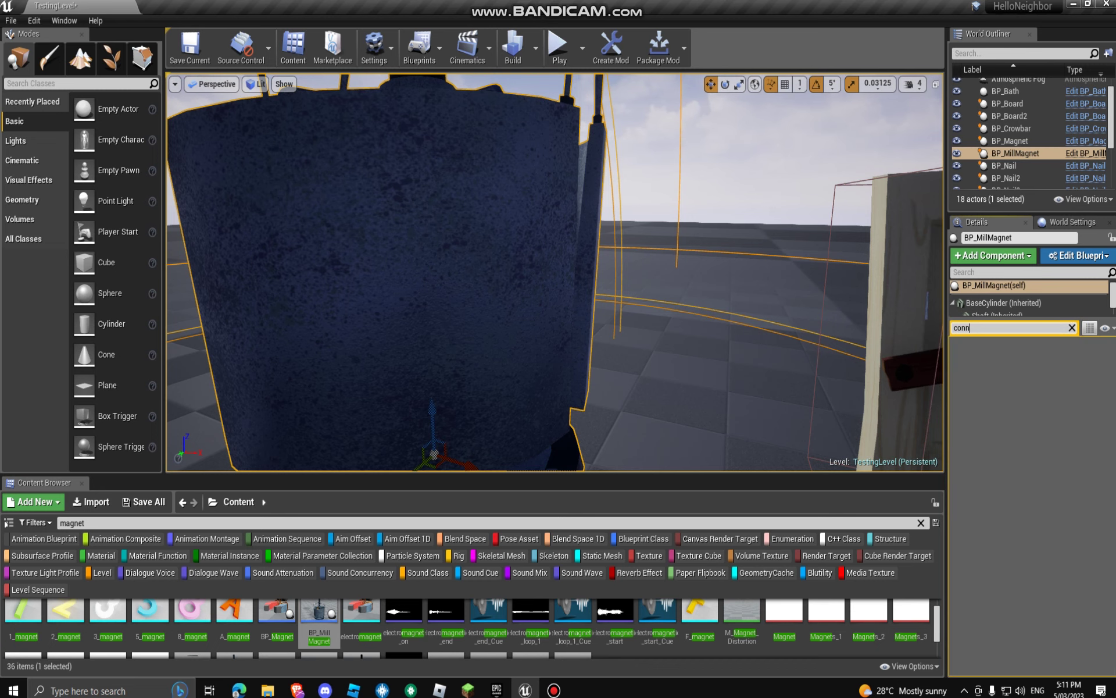
{"action": "key", "text": "BackSpace"}
{"action": "key", "text": "BackSpace"}
{"action": "key", "text": "BackSpace"}
{"action": "key", "text": "BackSpace"}
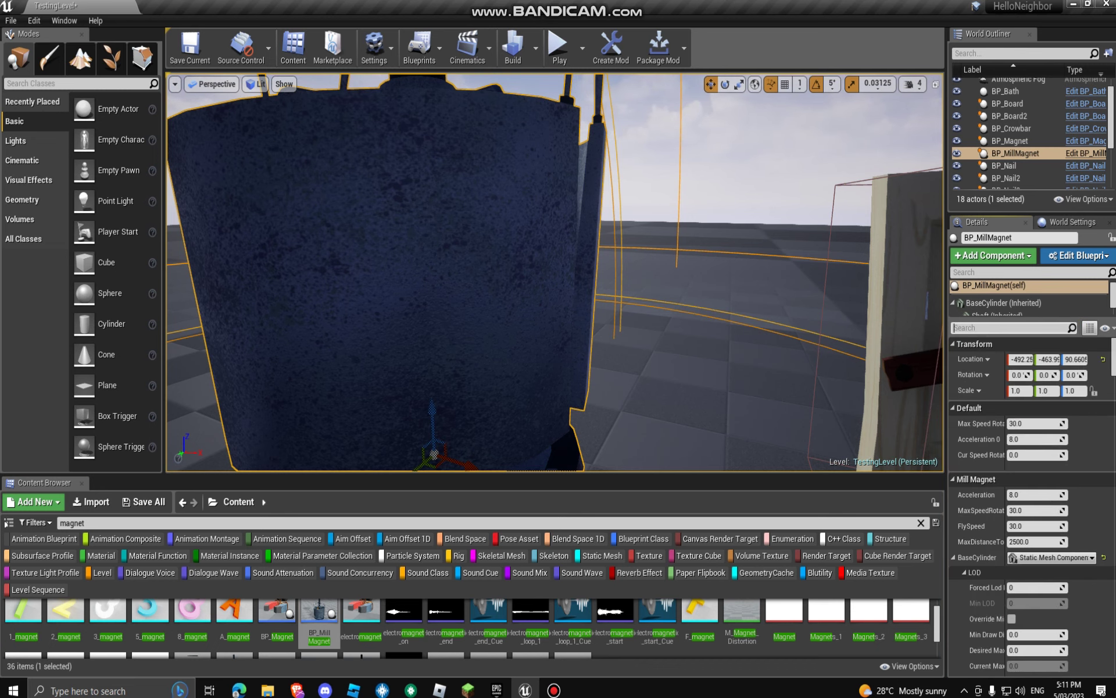
Step: Save the level and inspect the coils inside the mill magnet
{"action": "left_click", "coordinate": [190, 47]}
{"action": "right_click_drag", "start_coordinate": [465, 233], "coordinate": [407, 328]}
{"action": "key", "text": "s"}
{"action": "key", "text": "w"}
{"action": "key", "text": "s"}
{"action": "key", "text": "s"}
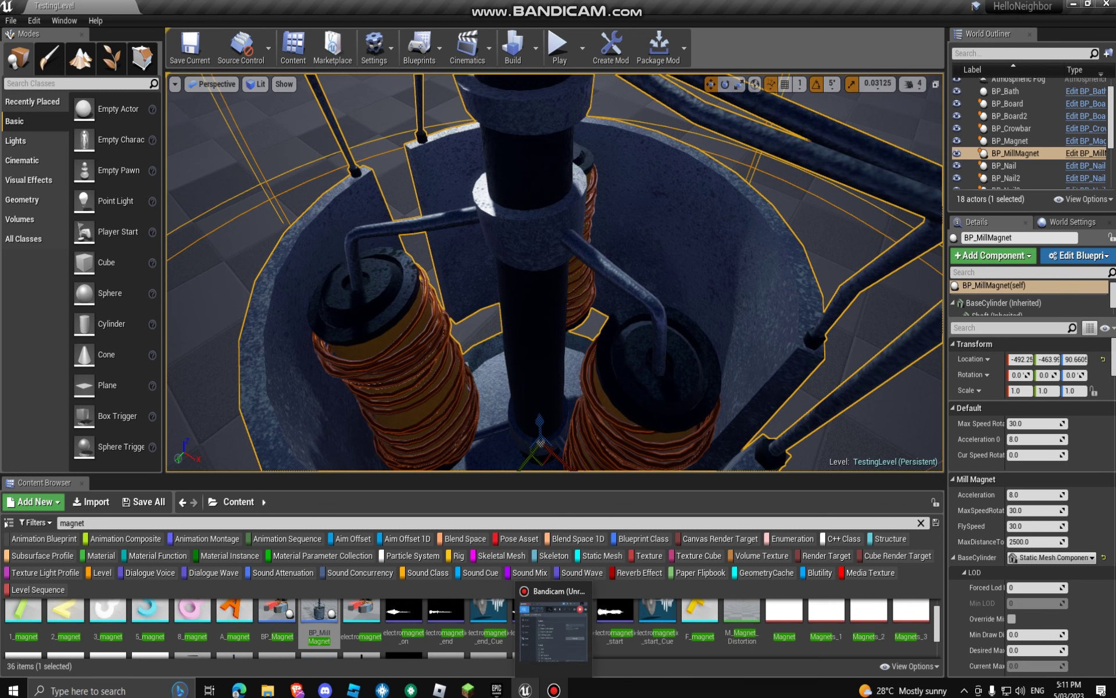
{"action": "left_click", "coordinate": [554, 690]}
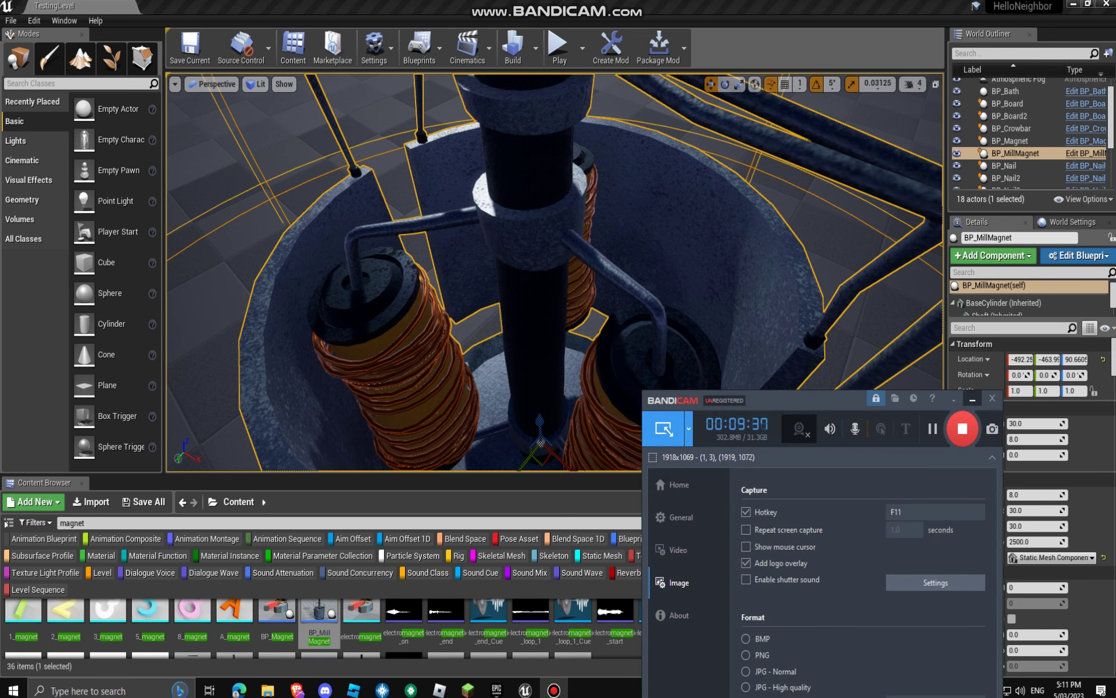
{"action": "left_click", "coordinate": [972, 400]}
Step: Playtest the level and walk up to the mill magnet to watch how it behaves
{"action": "key", "text": "w"}
{"action": "right_click_drag", "start_coordinate": [698, 302], "coordinate": [872, 302]}
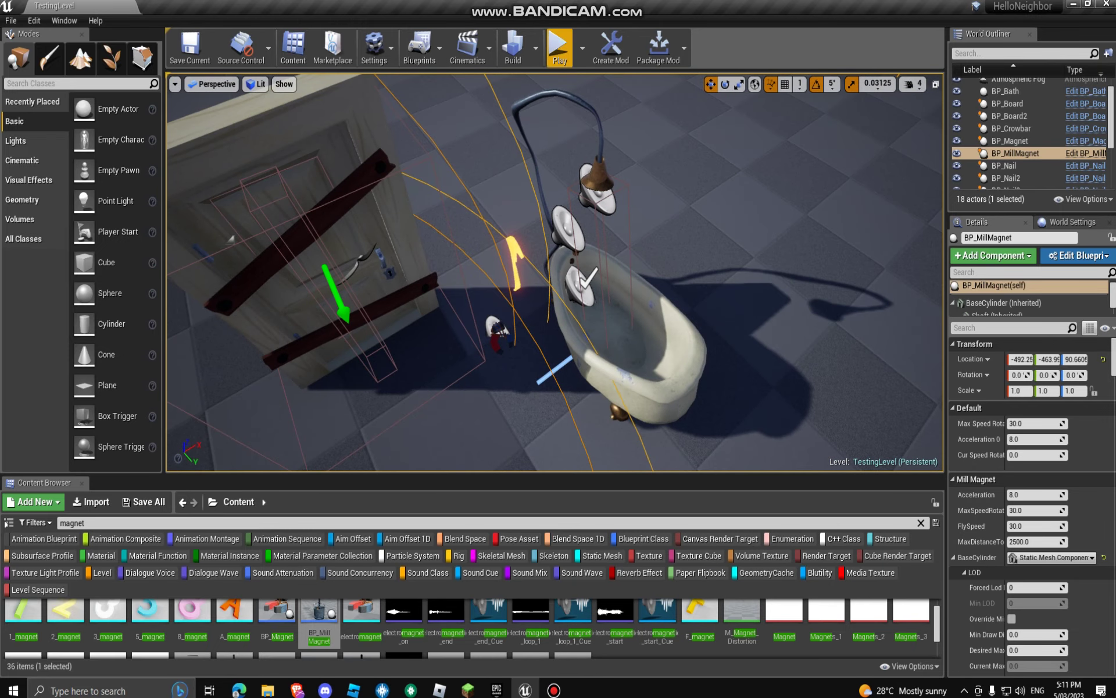
{"action": "right_click_drag", "start_coordinate": [558, 256], "coordinate": [430, 221]}
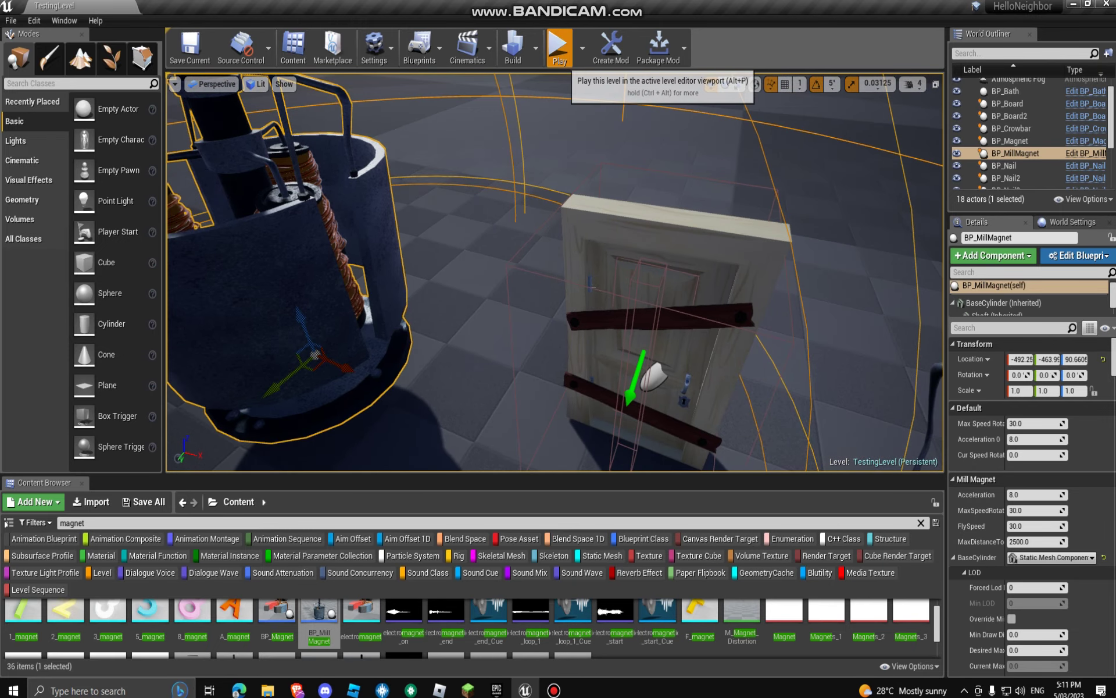
{"action": "left_click", "coordinate": [560, 49]}
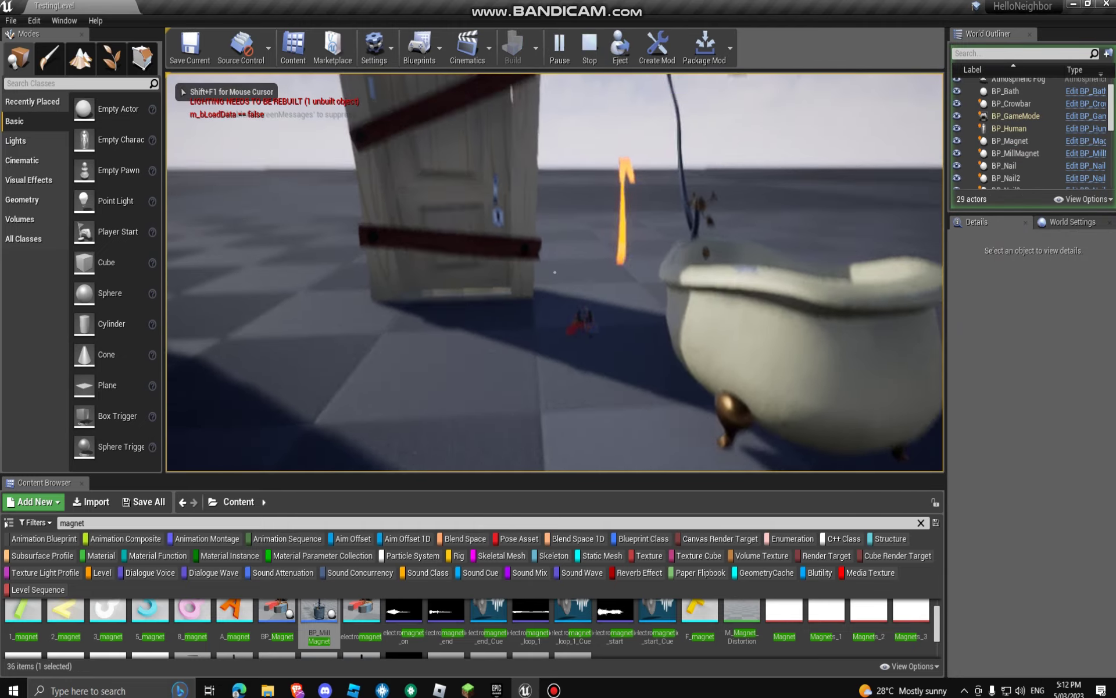
{"action": "key", "text": "w"}
{"action": "key", "text": "w"}
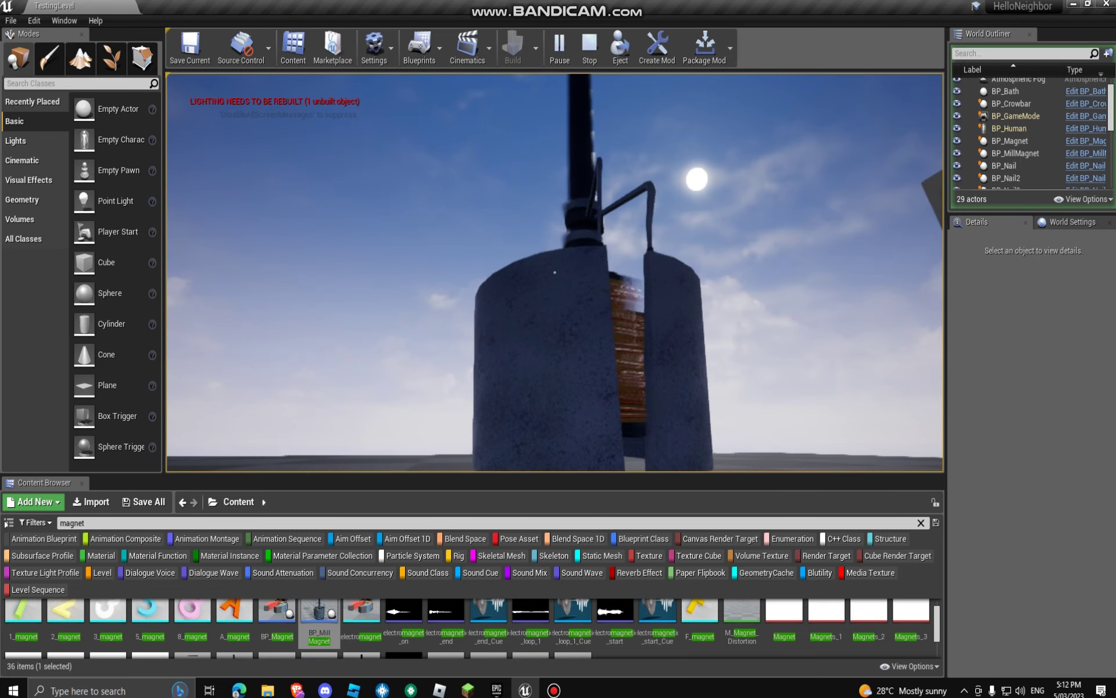
Step: End the play session and delete the mill magnet from the level
{"action": "key", "text": "Escape"}
{"action": "left_click", "coordinate": [553, 302]}
{"action": "key", "text": "Delete"}
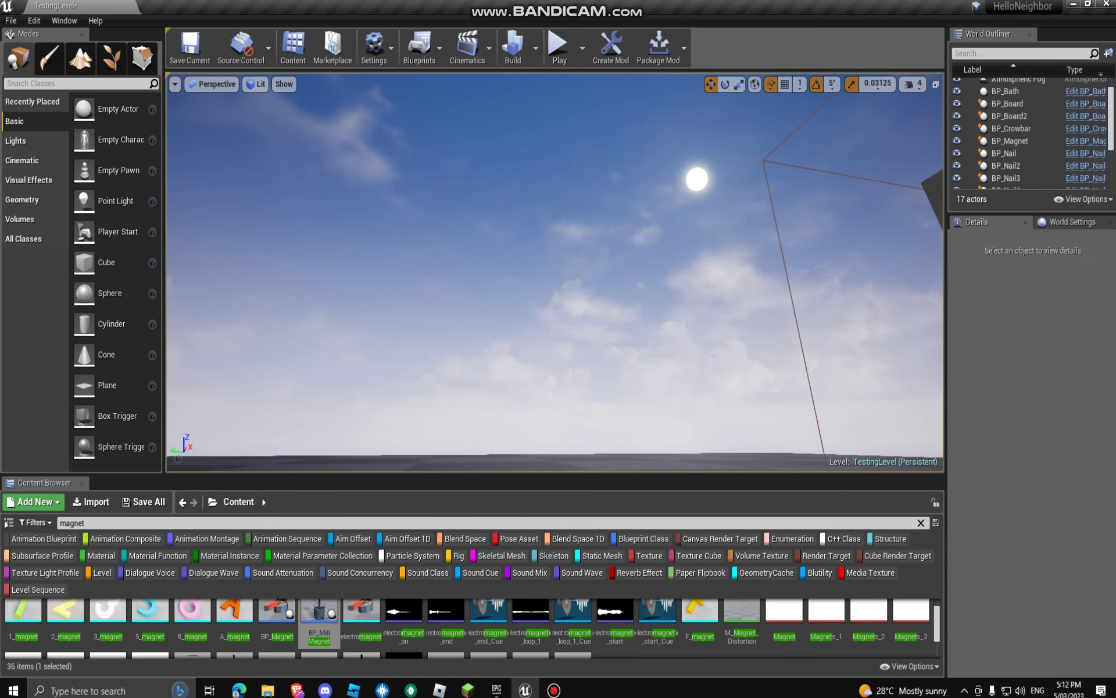
{"action": "left_click", "coordinate": [554, 690]}
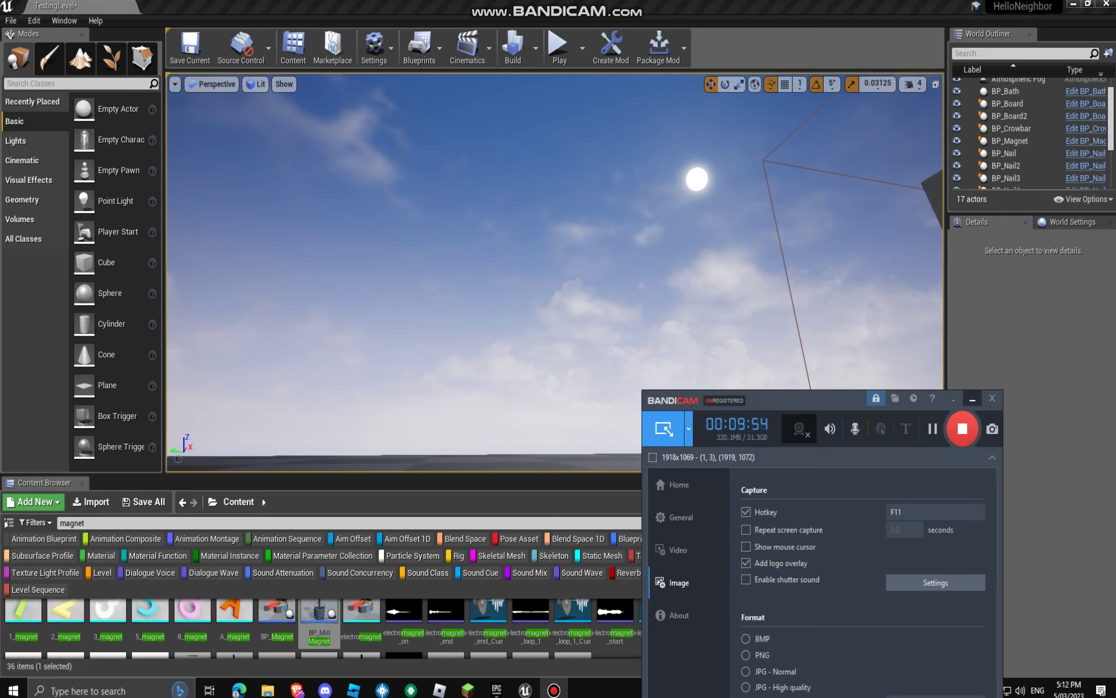